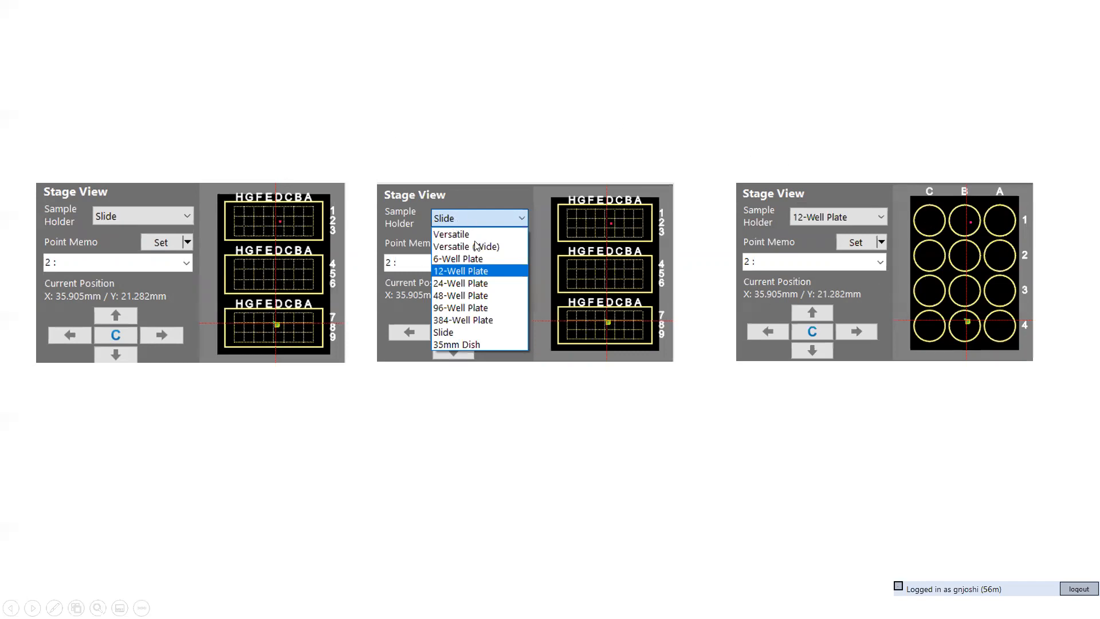
{"action": "left_click", "coordinate": [446, 312]}
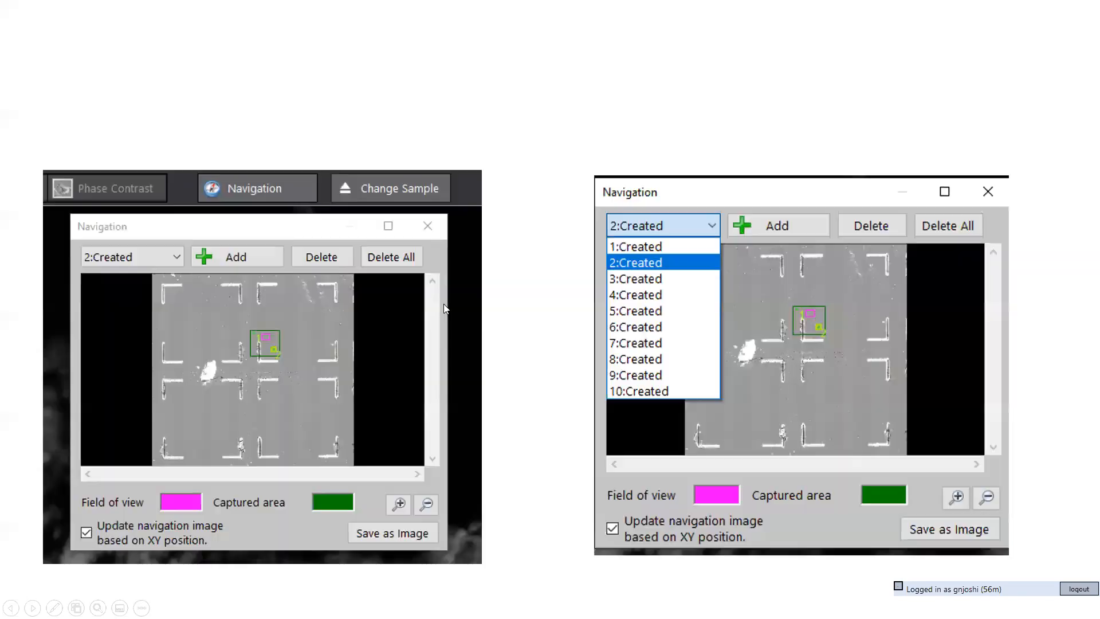
{"action": "left_click", "coordinate": [443, 304]}
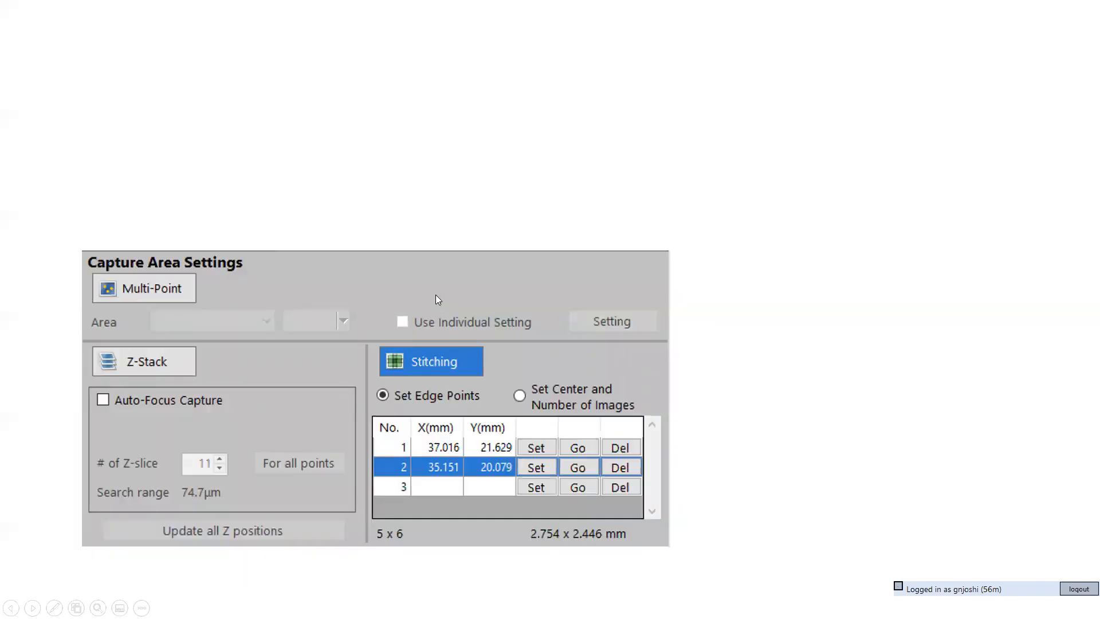
{"action": "left_click", "coordinate": [435, 294]}
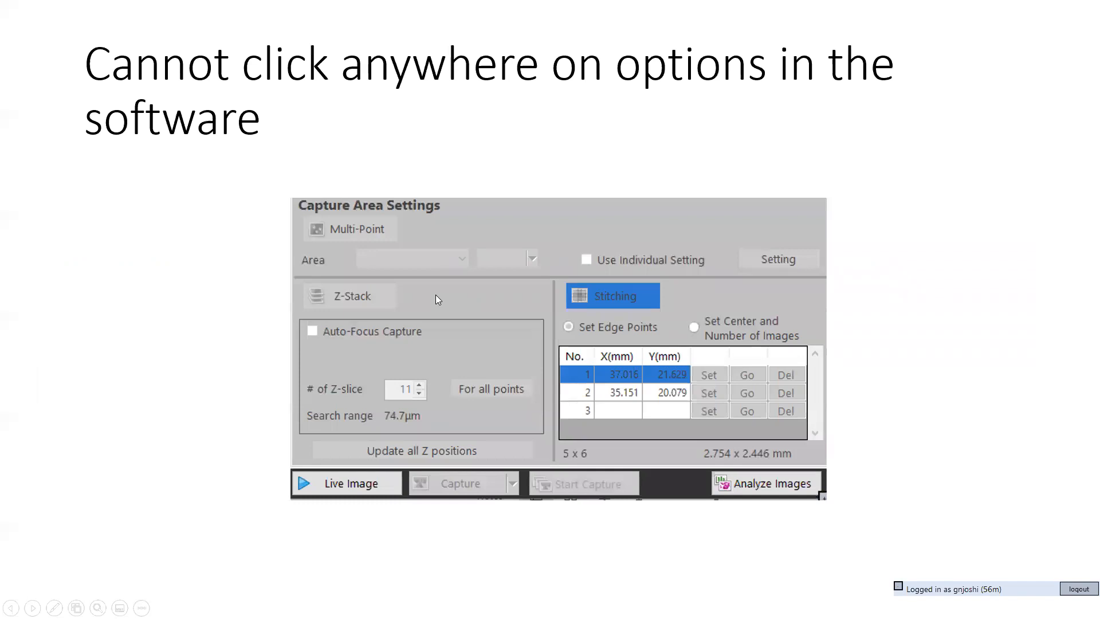
{"action": "left_click", "coordinate": [436, 294]}
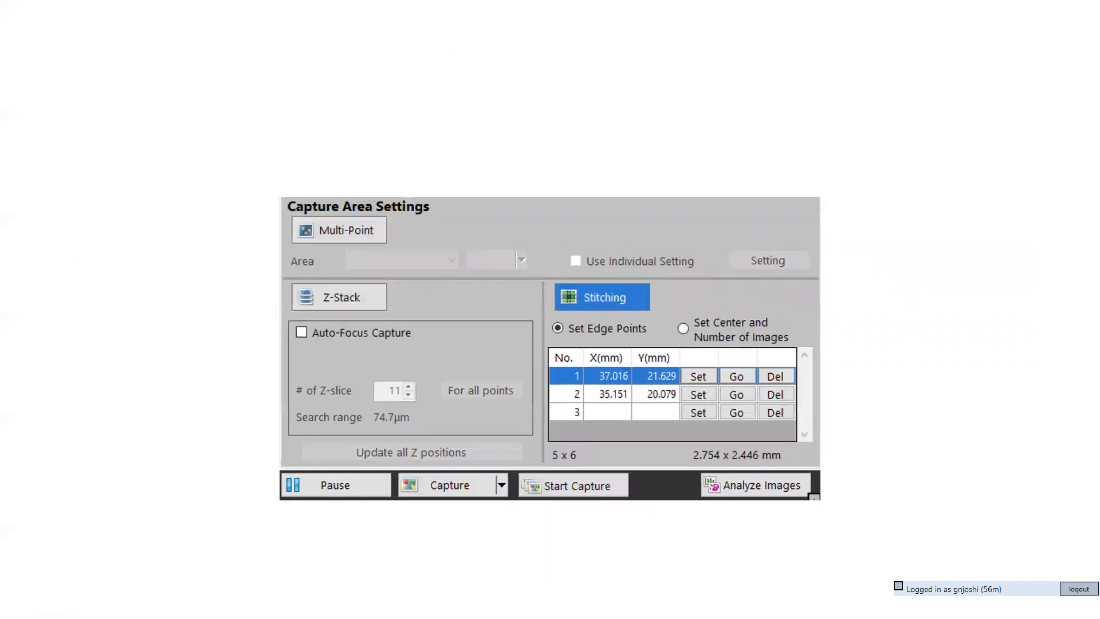
{"action": "key", "text": "Left"}
{"action": "key", "text": "Left"}
{"action": "key", "text": "Left"}
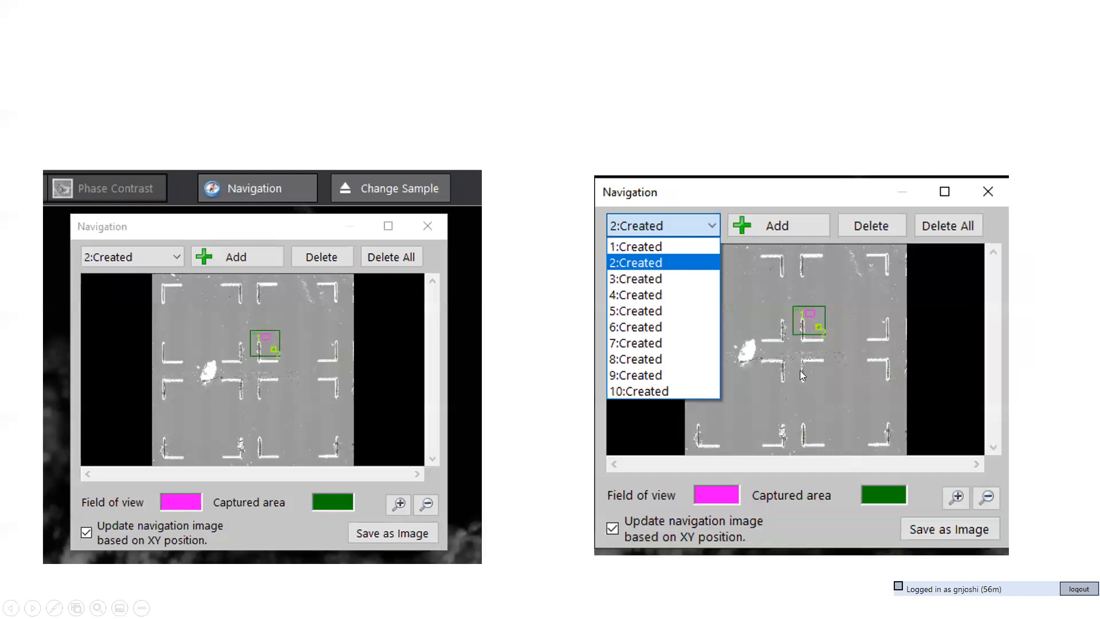
{"action": "left_click", "coordinate": [736, 341]}
{"action": "key", "text": "Escape"}
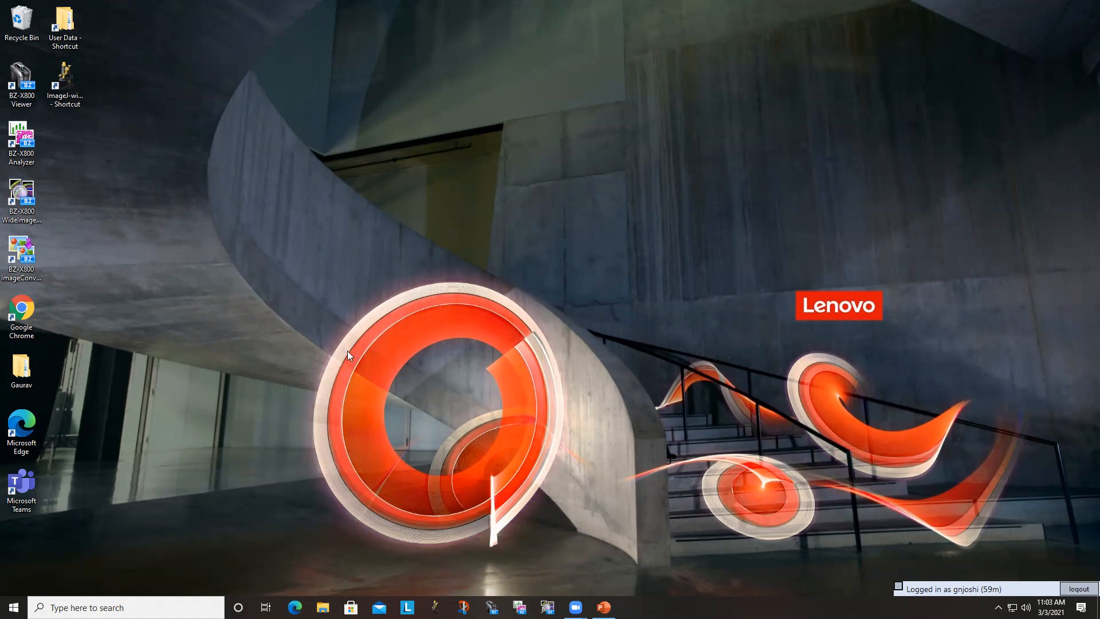
- Switch to the BZ-X800 Viewer and log in with the ICI user account
{"action": "double_click", "coordinate": [17, 92]}
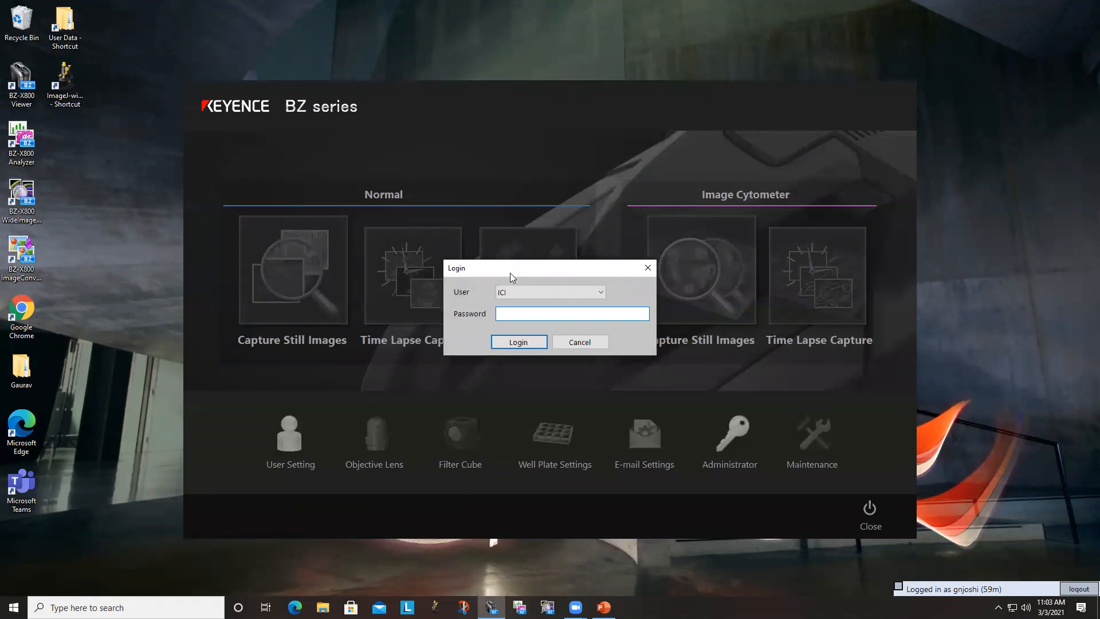
{"action": "left_click", "coordinate": [516, 292]}
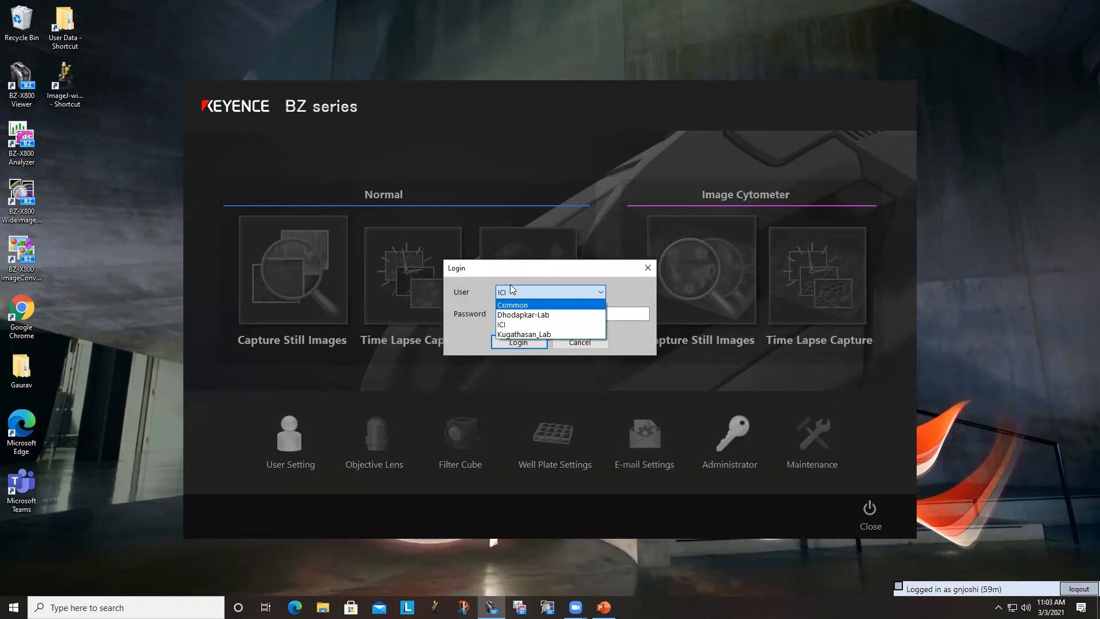
{"action": "left_click", "coordinate": [512, 289]}
{"action": "left_click", "coordinate": [509, 311]}
{"action": "key", "text": "Return"}
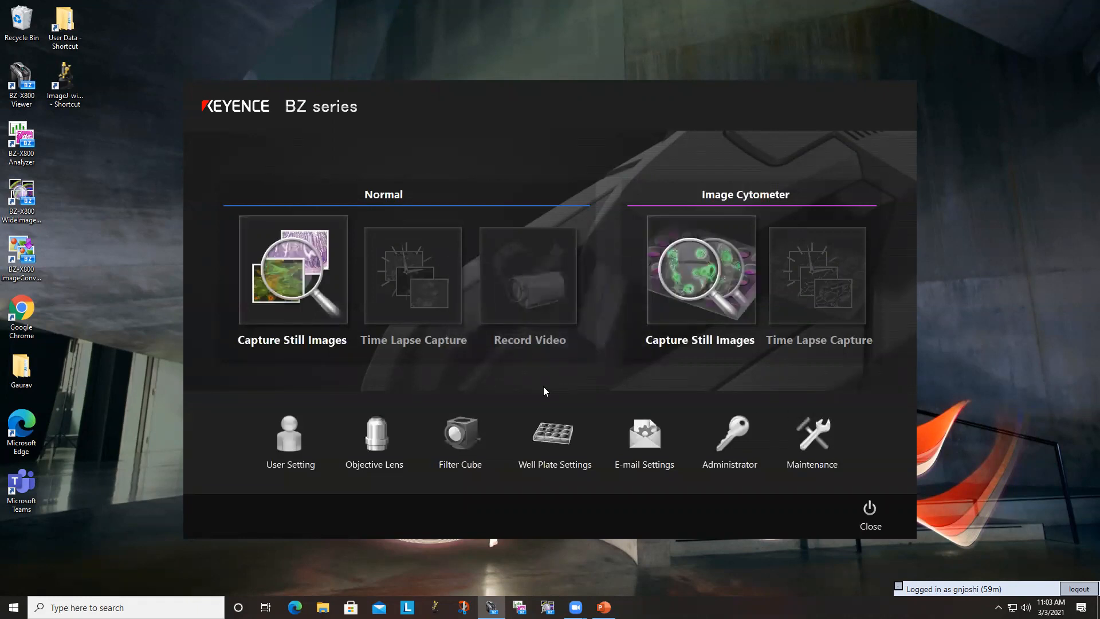
- Open the filter cube settings and select channel CH4
{"action": "left_click", "coordinate": [450, 437]}
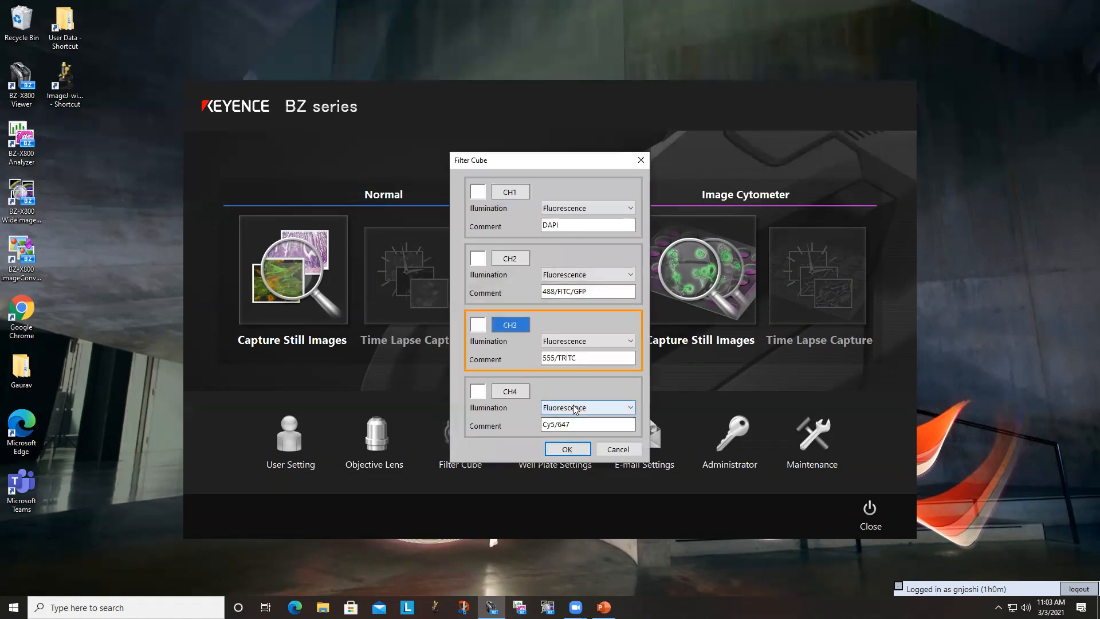
{"action": "left_click", "coordinate": [512, 393]}
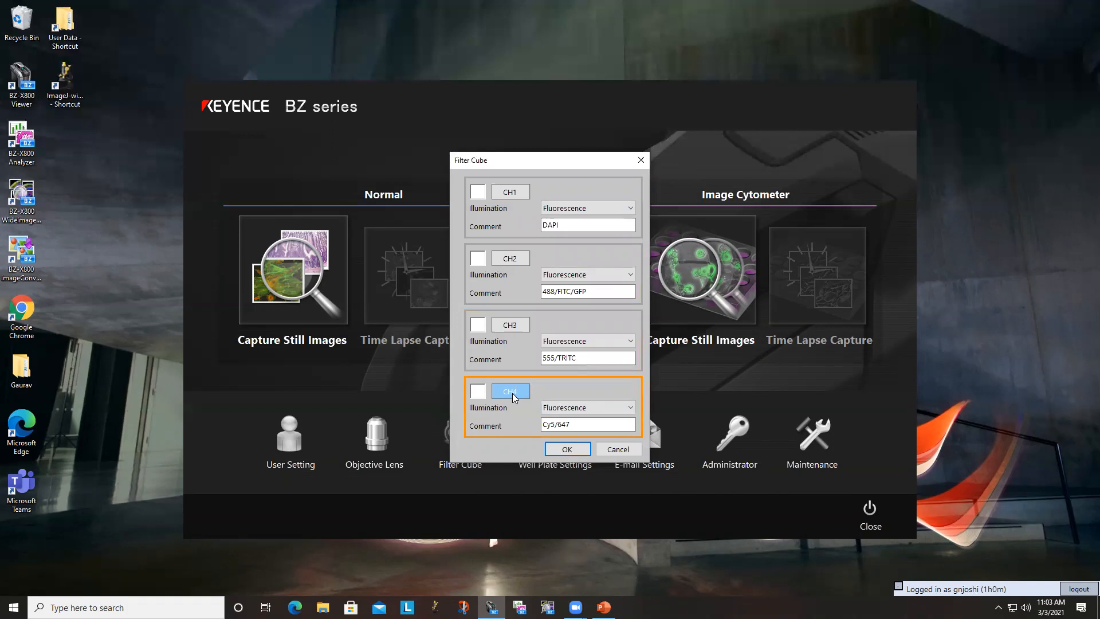
- Try Brightfield/Phase Cont. as the CH4 illumination and restore it to Fluorescence
{"action": "left_click", "coordinate": [559, 410]}
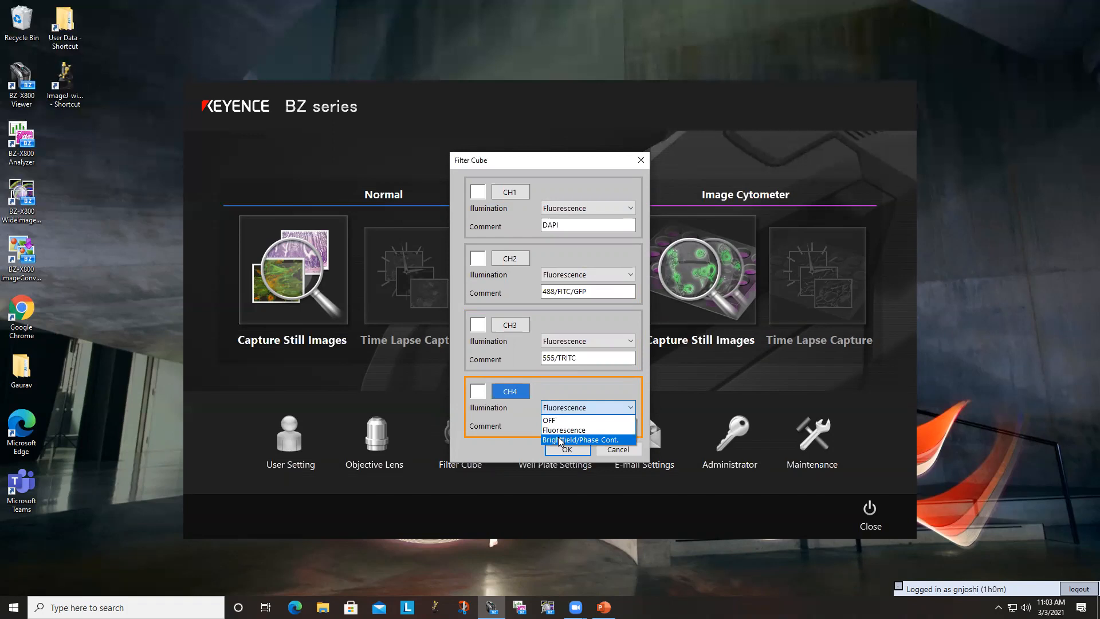
{"action": "left_click", "coordinate": [559, 440]}
{"action": "left_click", "coordinate": [571, 426]}
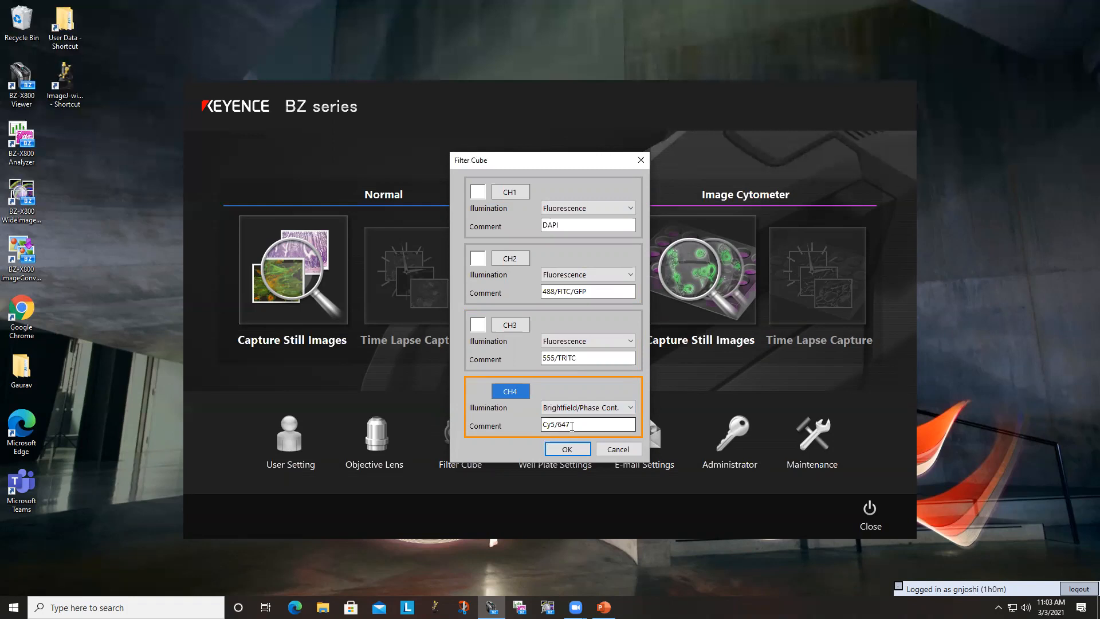
{"action": "left_click", "coordinate": [580, 407]}
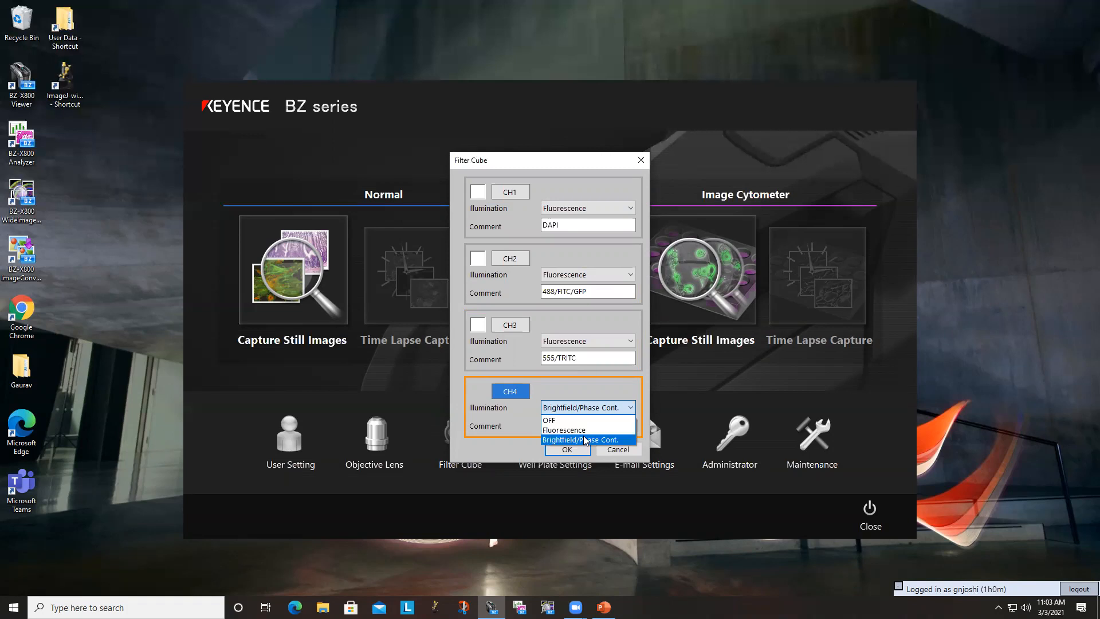
{"action": "left_click", "coordinate": [577, 431]}
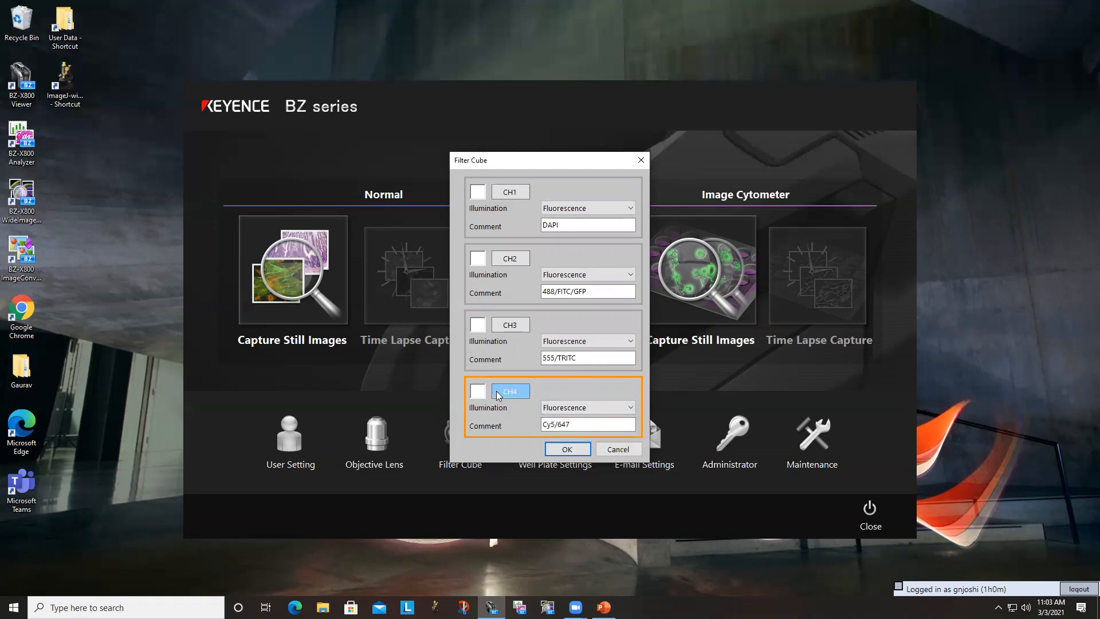
{"action": "left_click", "coordinate": [604, 406]}
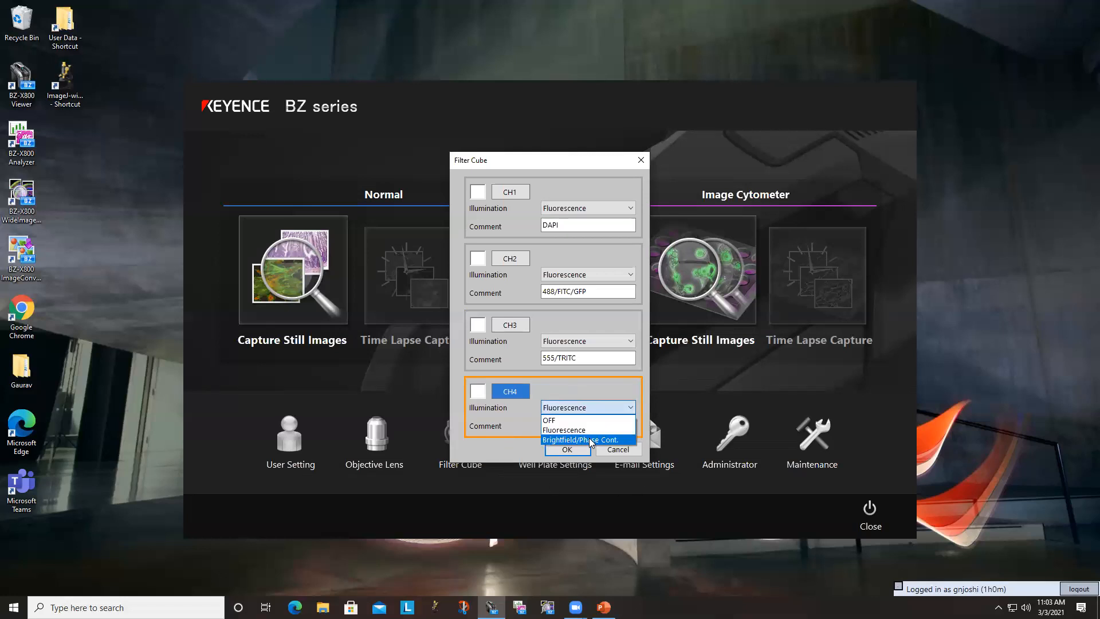
{"action": "left_click", "coordinate": [590, 431]}
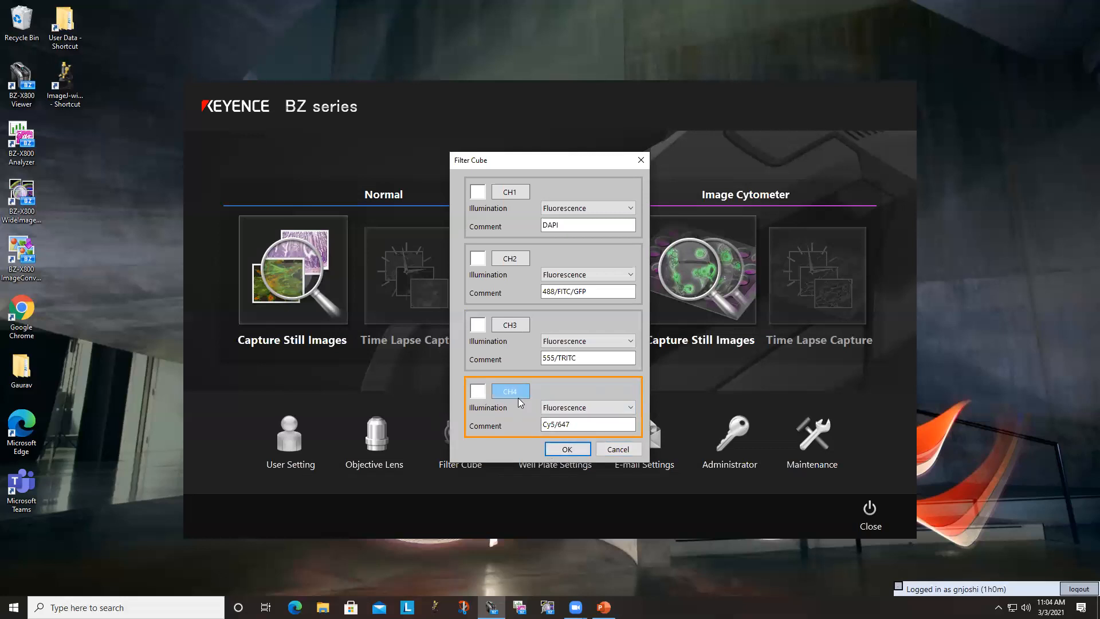
- Check the display colours offered for CH4 and accept the filter cube settings
{"action": "left_click", "coordinate": [477, 392]}
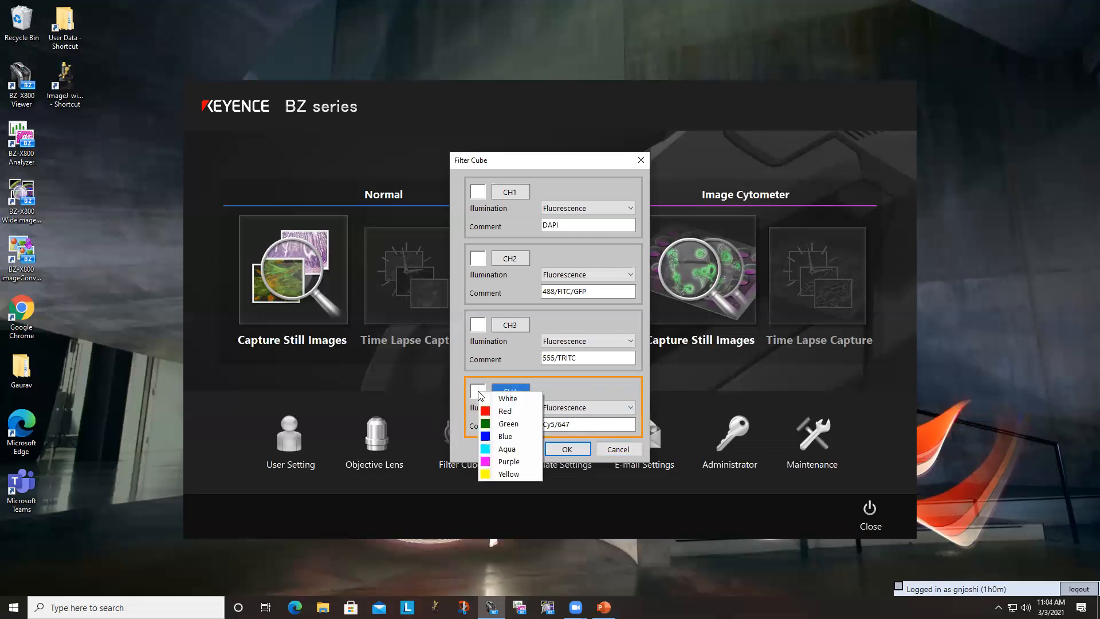
{"action": "left_click", "coordinate": [570, 371]}
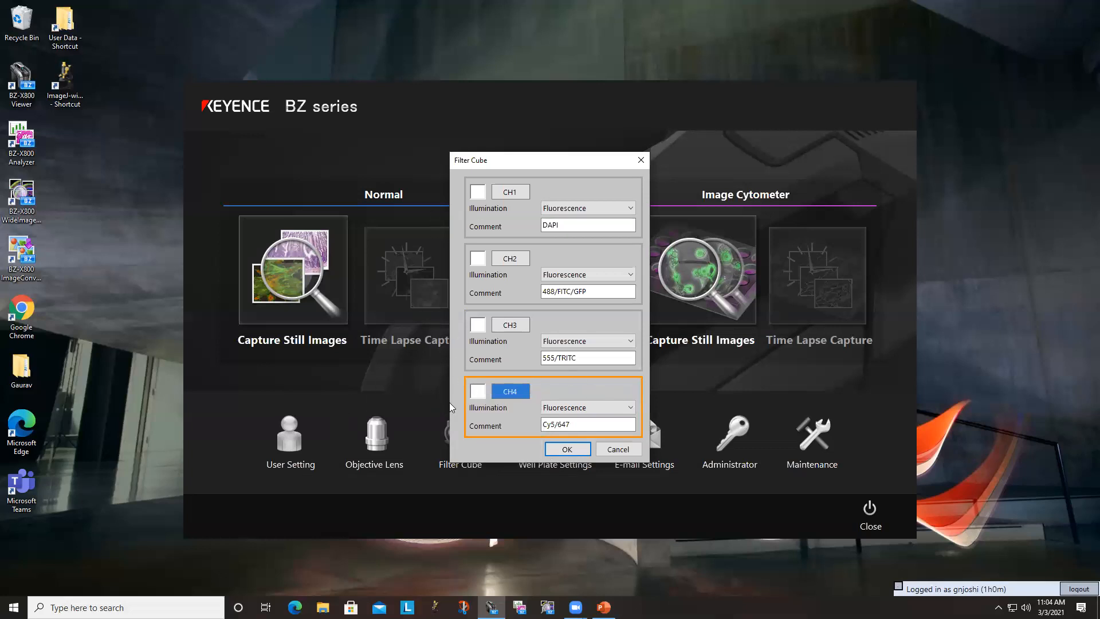
{"action": "left_click", "coordinate": [573, 450]}
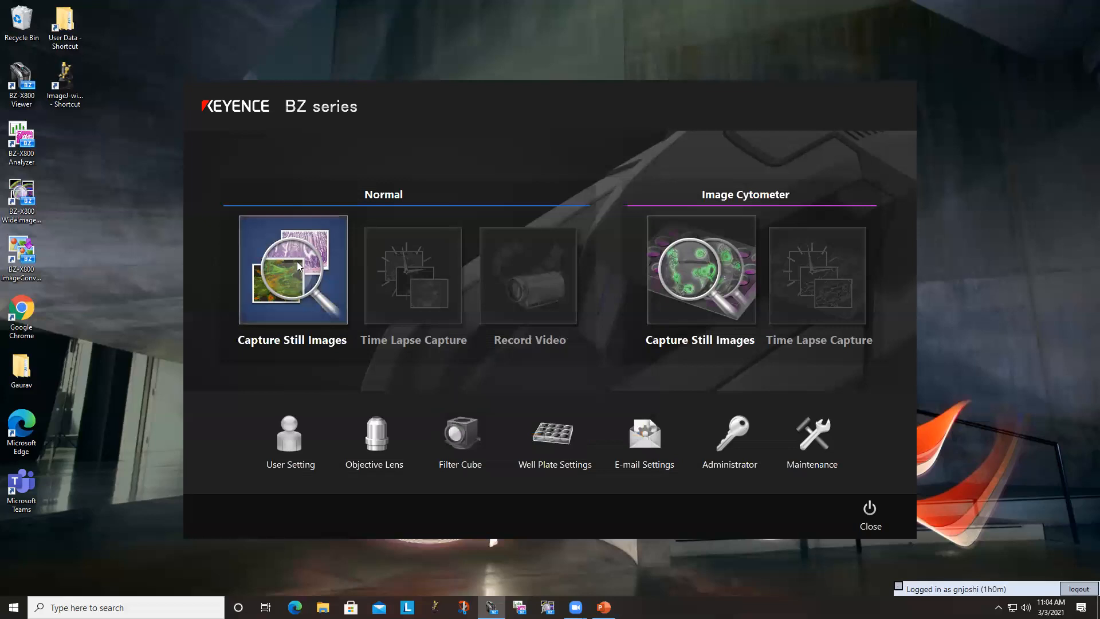
- Start still-image capture in Normal mode with Slide as the sample holder
{"action": "left_click", "coordinate": [283, 267]}
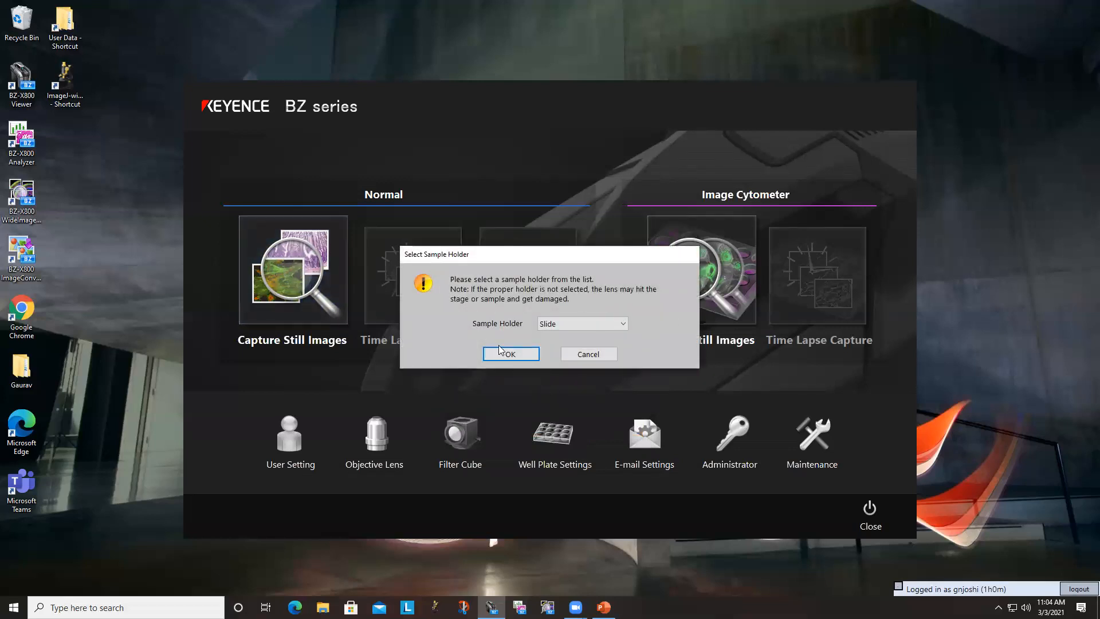
{"action": "left_click", "coordinate": [543, 325]}
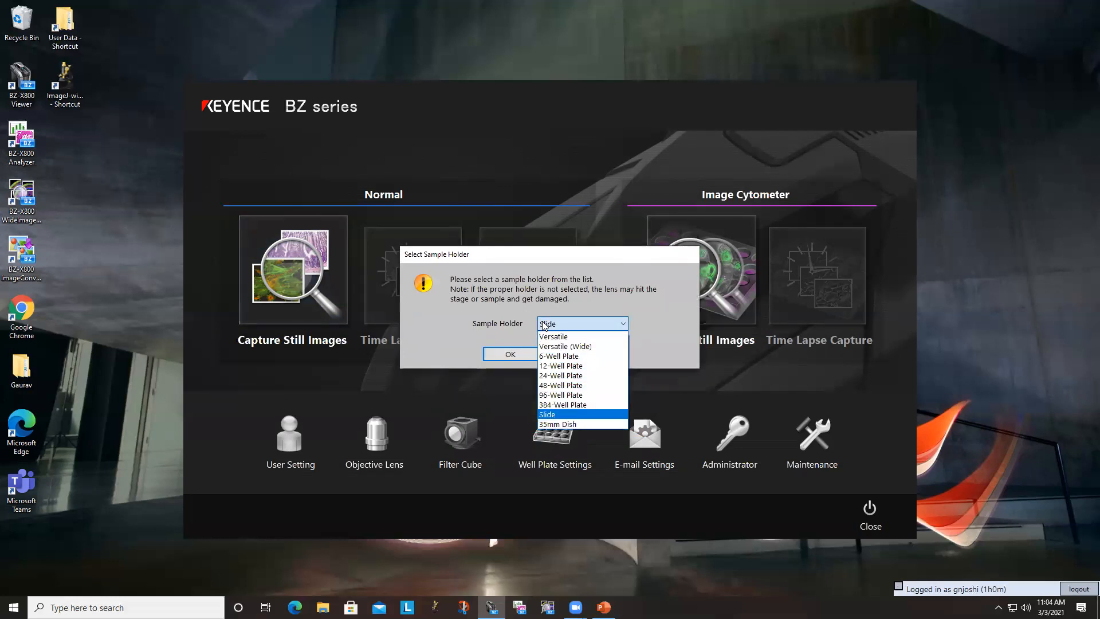
{"action": "left_click", "coordinate": [542, 325]}
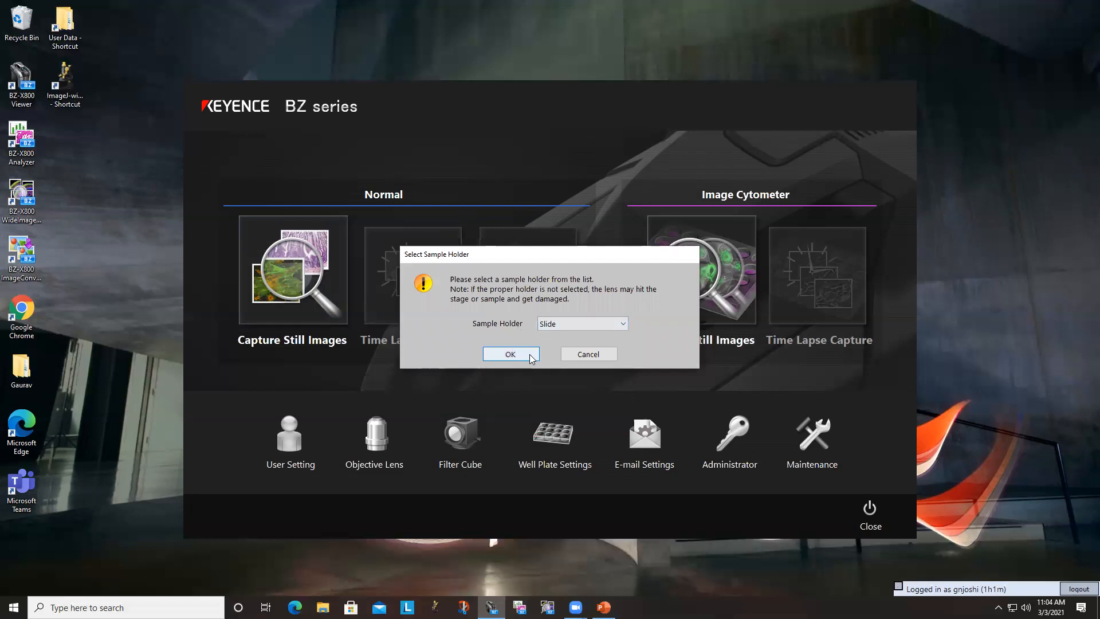
{"action": "left_click", "coordinate": [506, 354]}
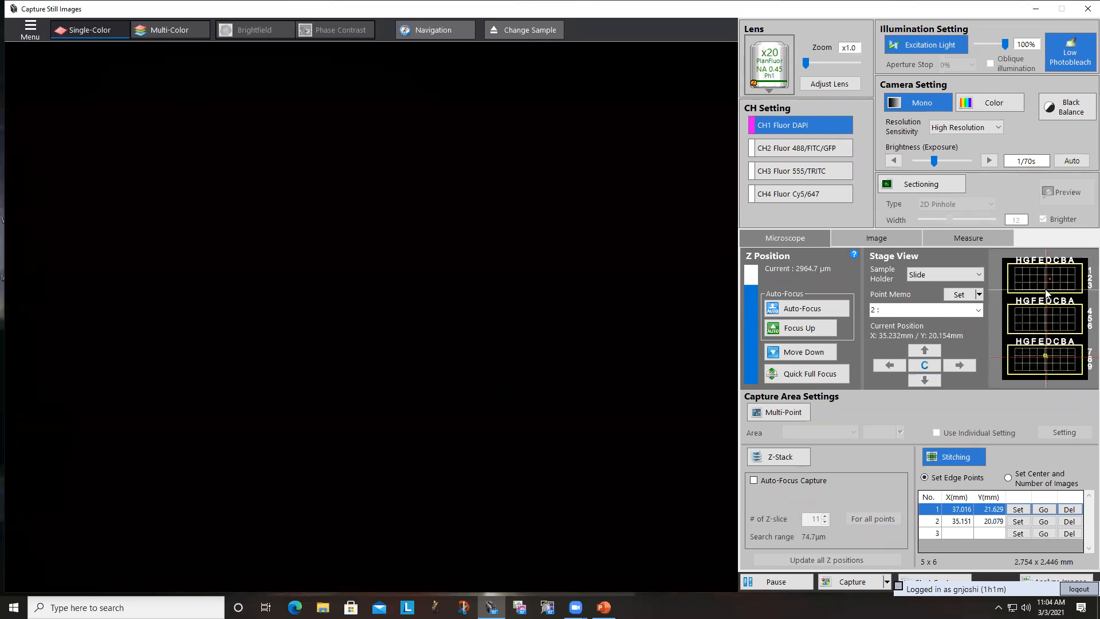
- Move the stage to a point on the lowest slide and reset the CH1 DAPI display colour to Default
{"action": "double_click", "coordinate": [1051, 360]}
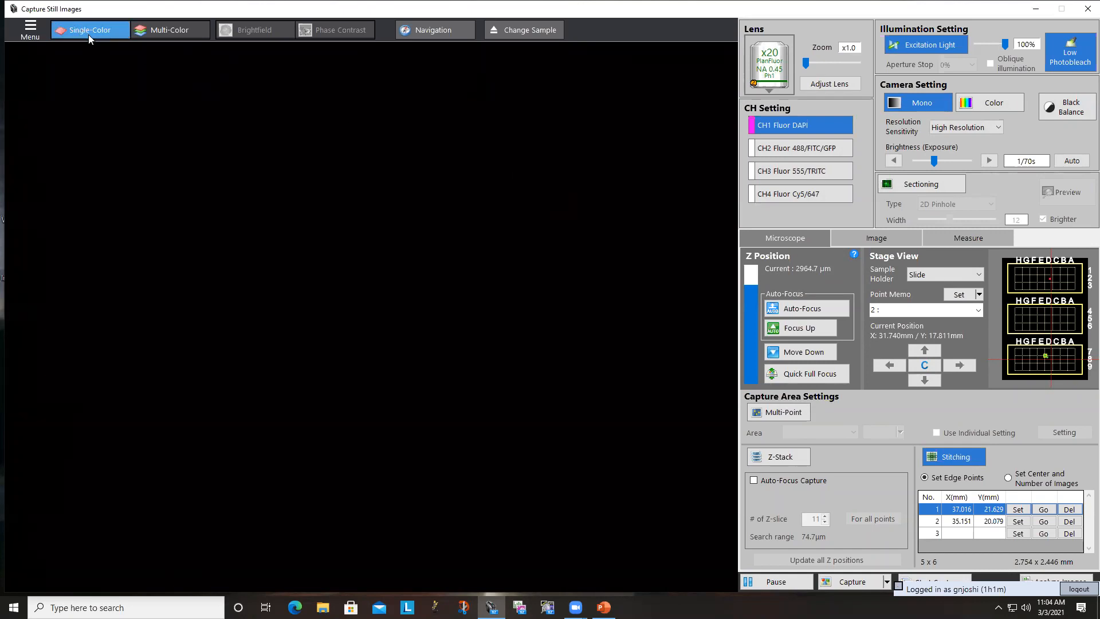
{"action": "left_click", "coordinate": [751, 128]}
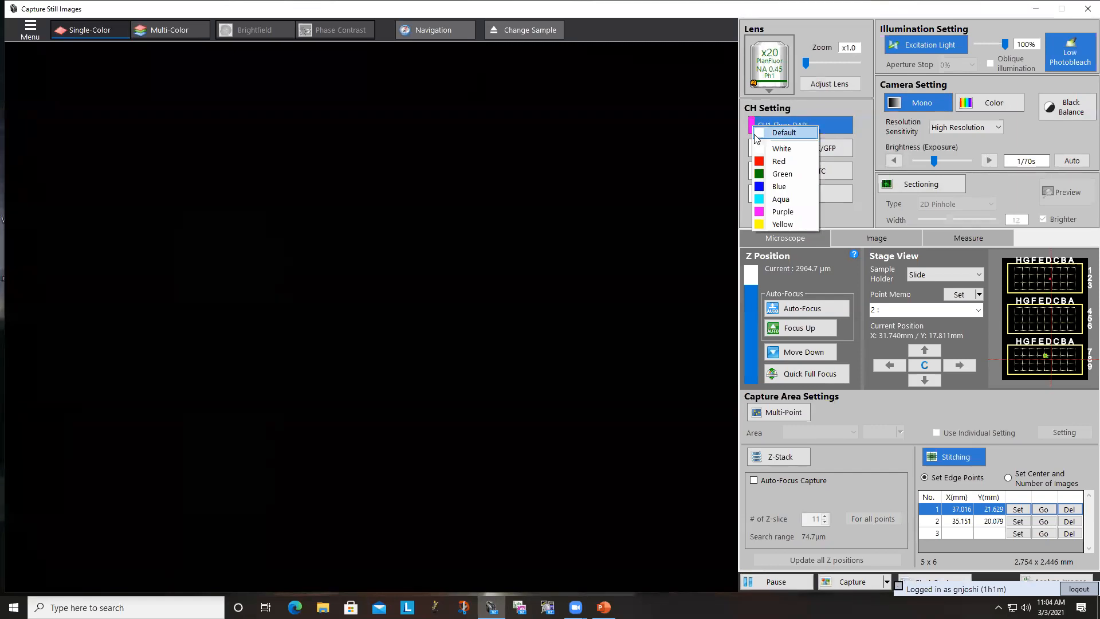
{"action": "left_click", "coordinate": [755, 135]}
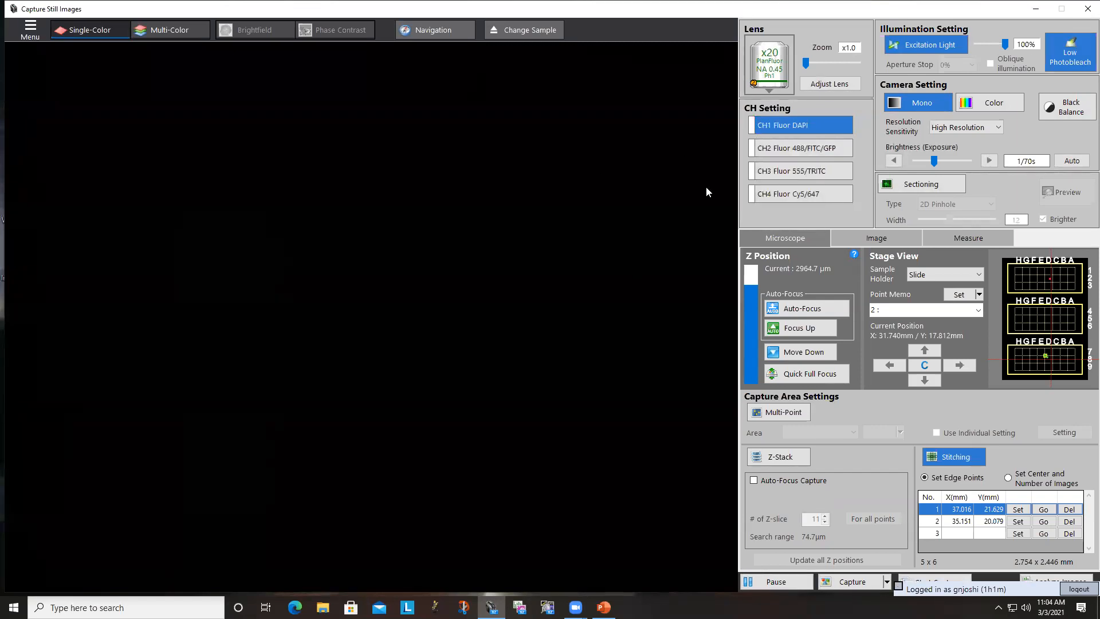
- Review the available objective lenses without changing the x20 lens
{"action": "left_click", "coordinate": [778, 66]}
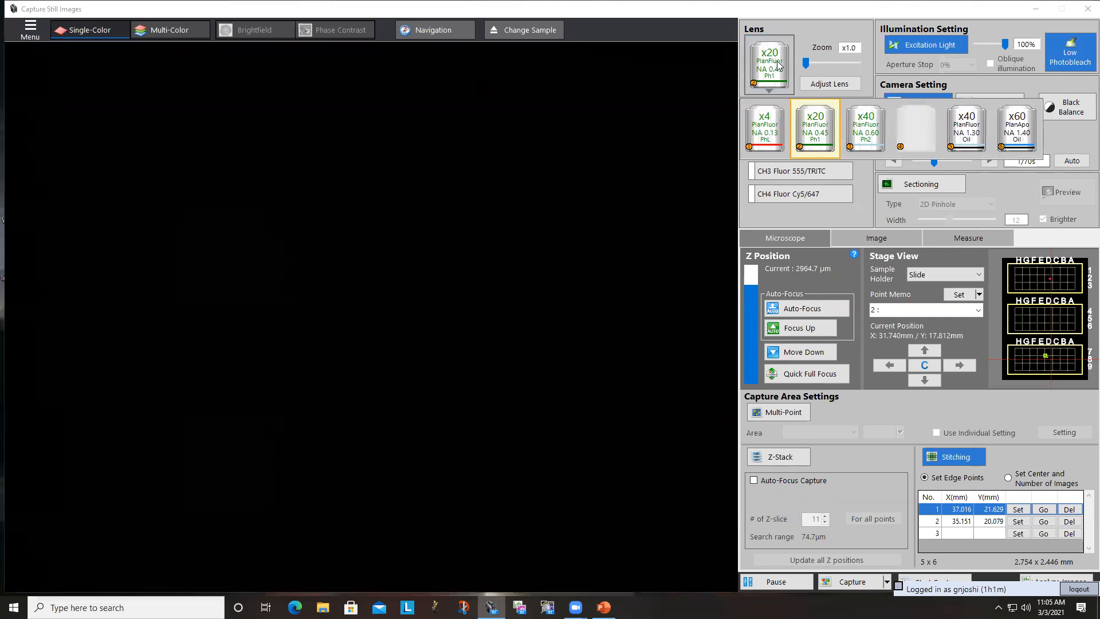
{"action": "left_click", "coordinate": [778, 65]}
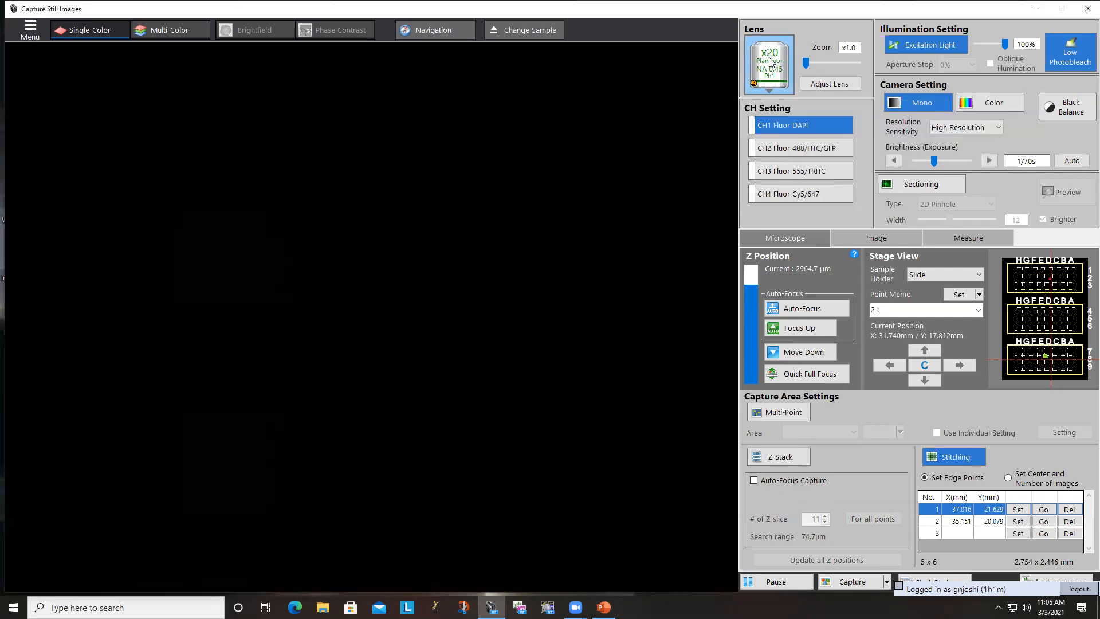
- Switch Low Photobleach off and on again in the illumination settings
{"action": "left_click", "coordinate": [914, 50]}
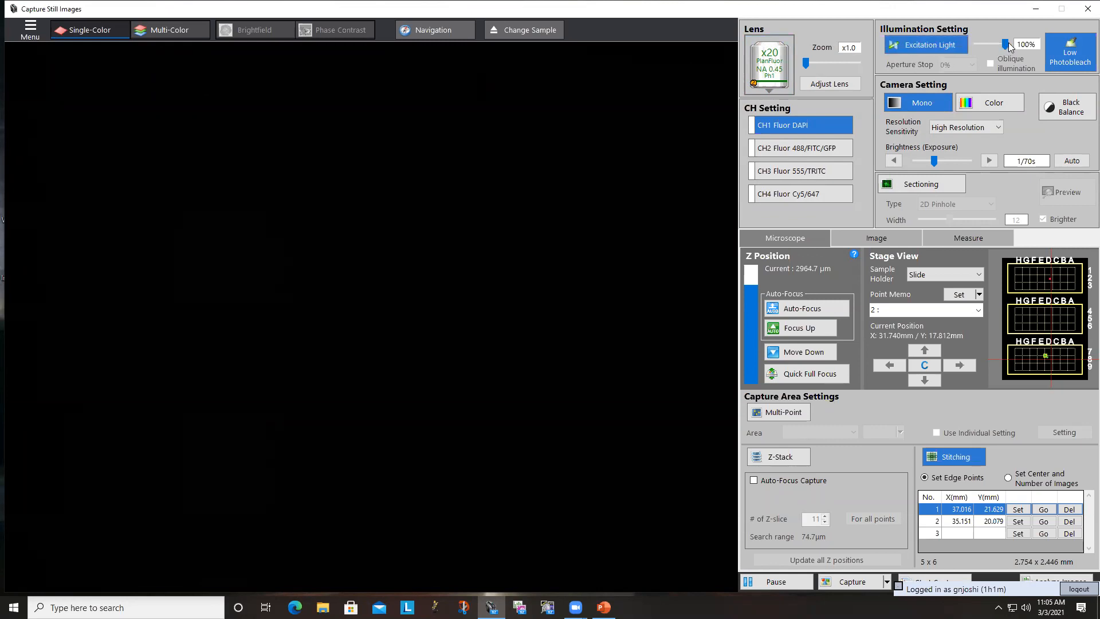
{"action": "left_click", "coordinate": [1082, 60]}
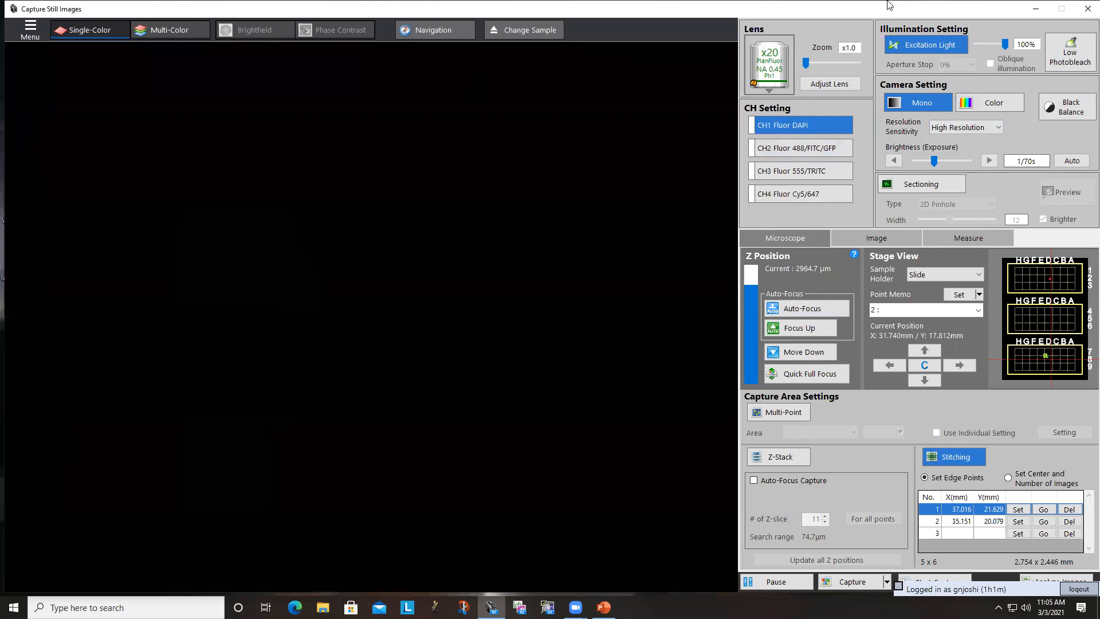
{"action": "left_click", "coordinate": [1053, 50]}
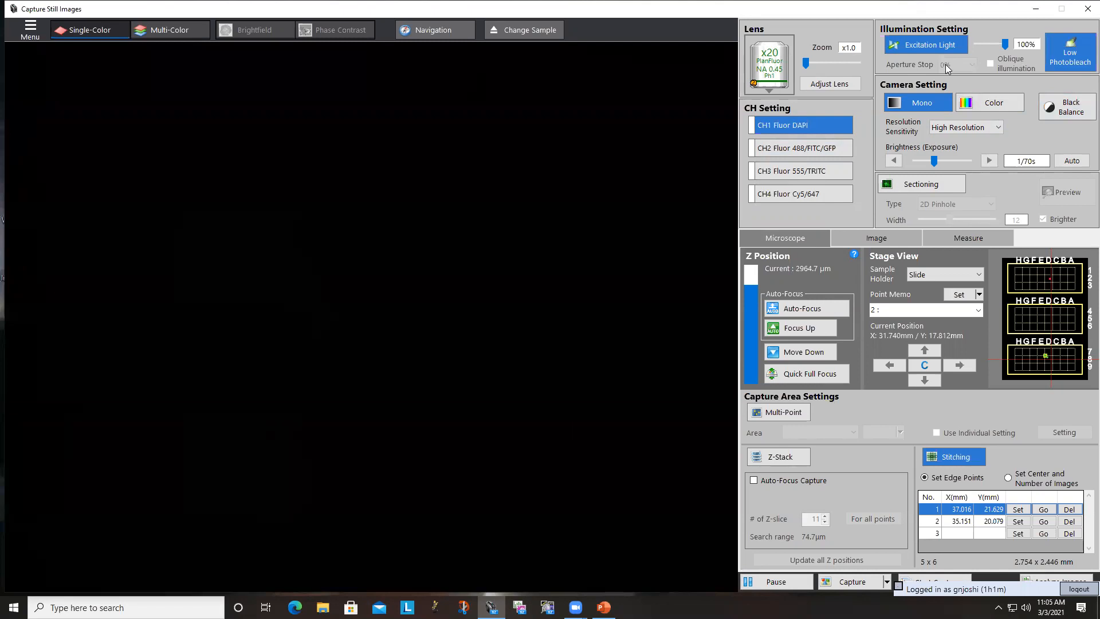
- Pause the live image and resume it
{"action": "left_click", "coordinate": [781, 587]}
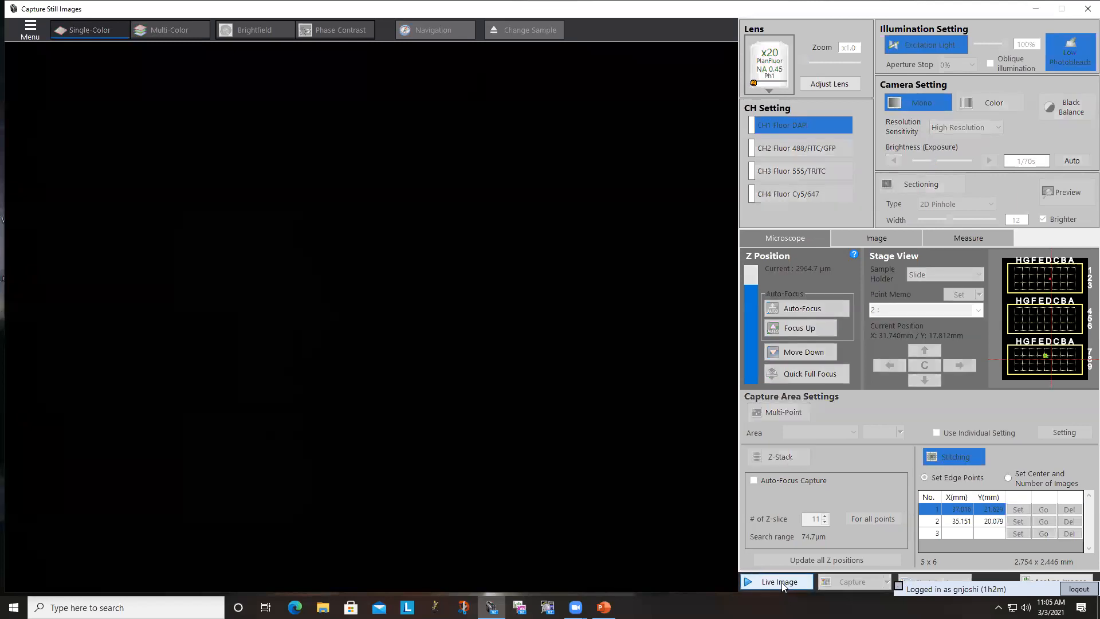
{"action": "left_click", "coordinate": [781, 581]}
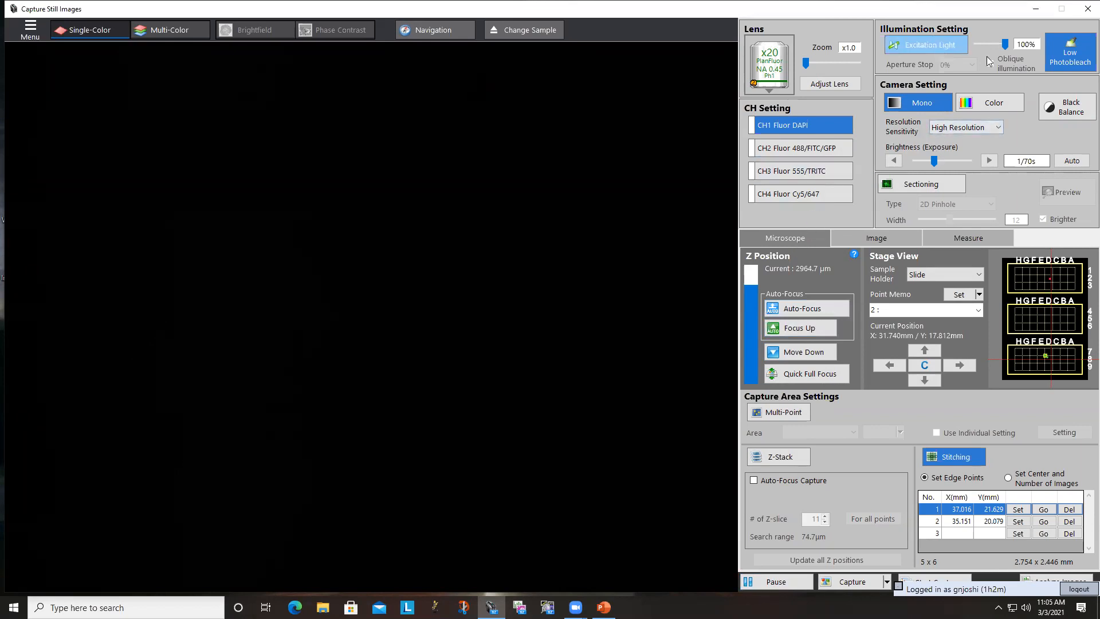
- Turn off Low Photobleach for the CH1 DAPI illumination
{"action": "left_click", "coordinate": [1083, 55]}
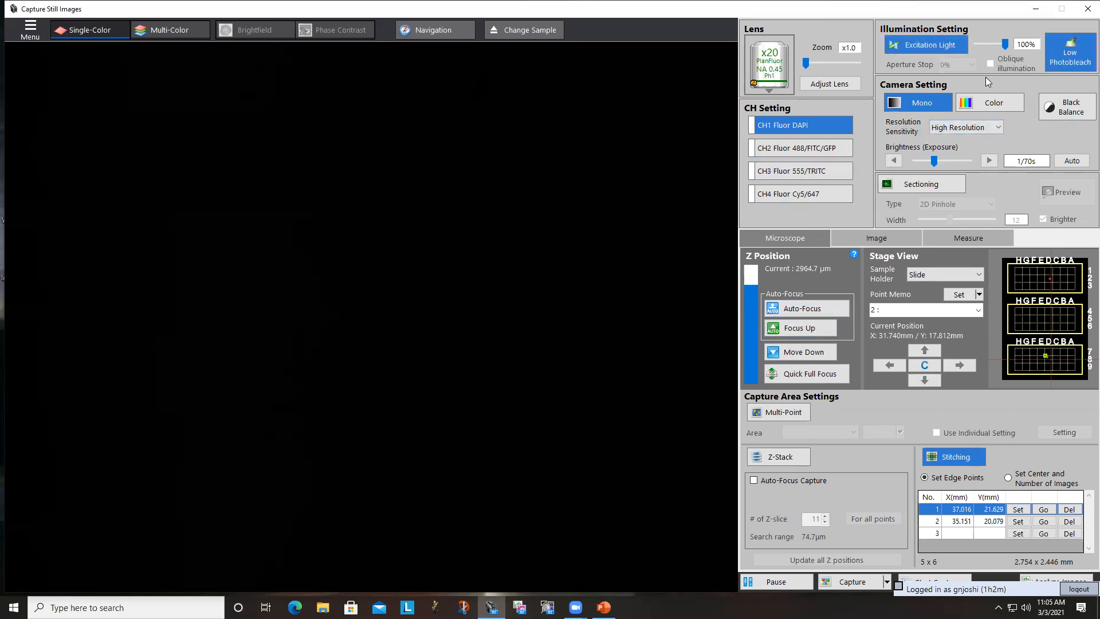
{"action": "left_click", "coordinate": [945, 48]}
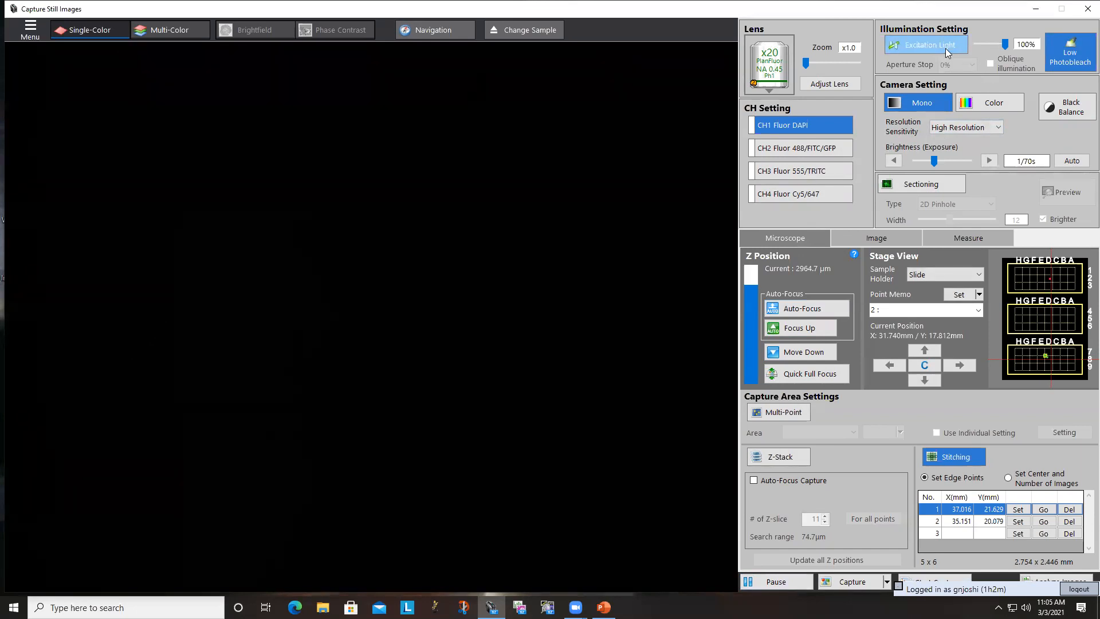
{"action": "left_click", "coordinate": [1081, 66]}
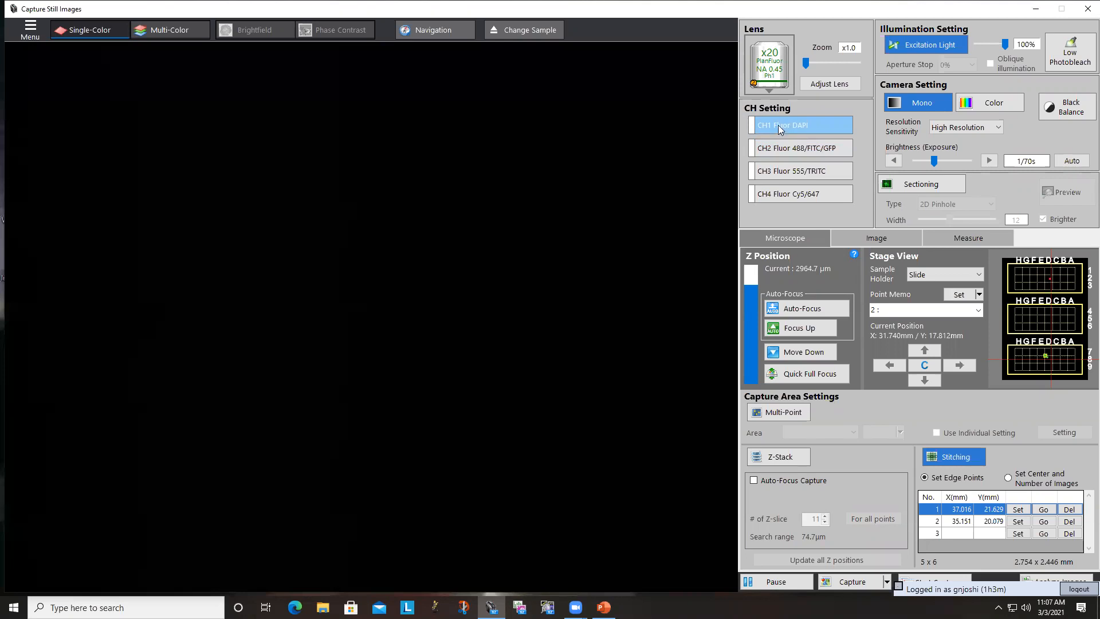
- Switch to the CH2 488/FITC/GFP channel, turn on Low Photobleach and set the exposure to 1/4s
{"action": "left_click", "coordinate": [780, 149]}
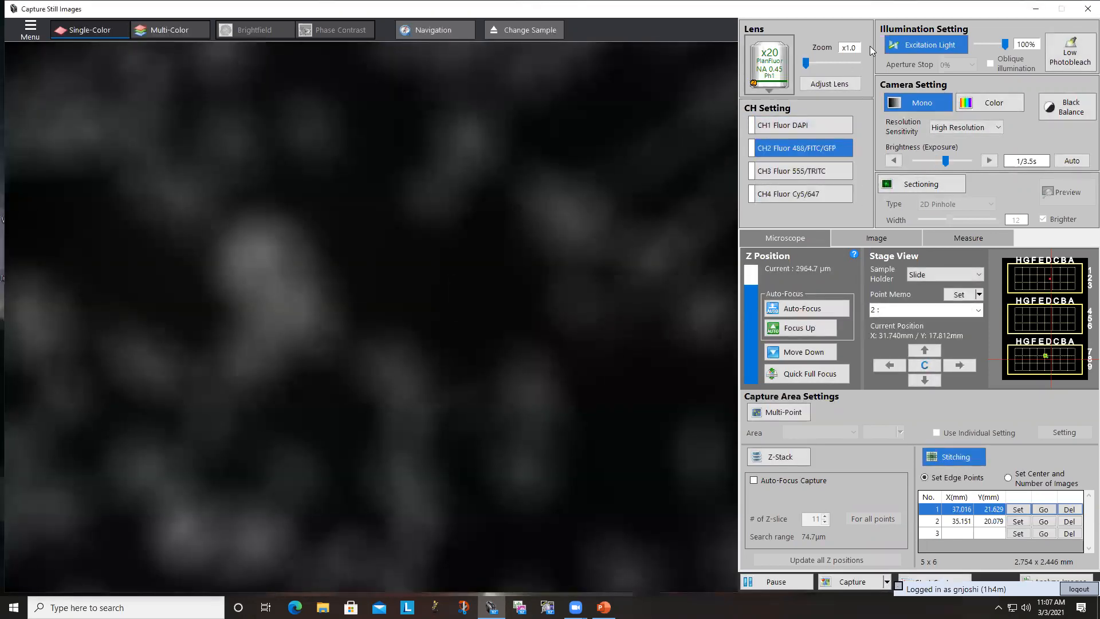
{"action": "left_click", "coordinate": [1064, 57]}
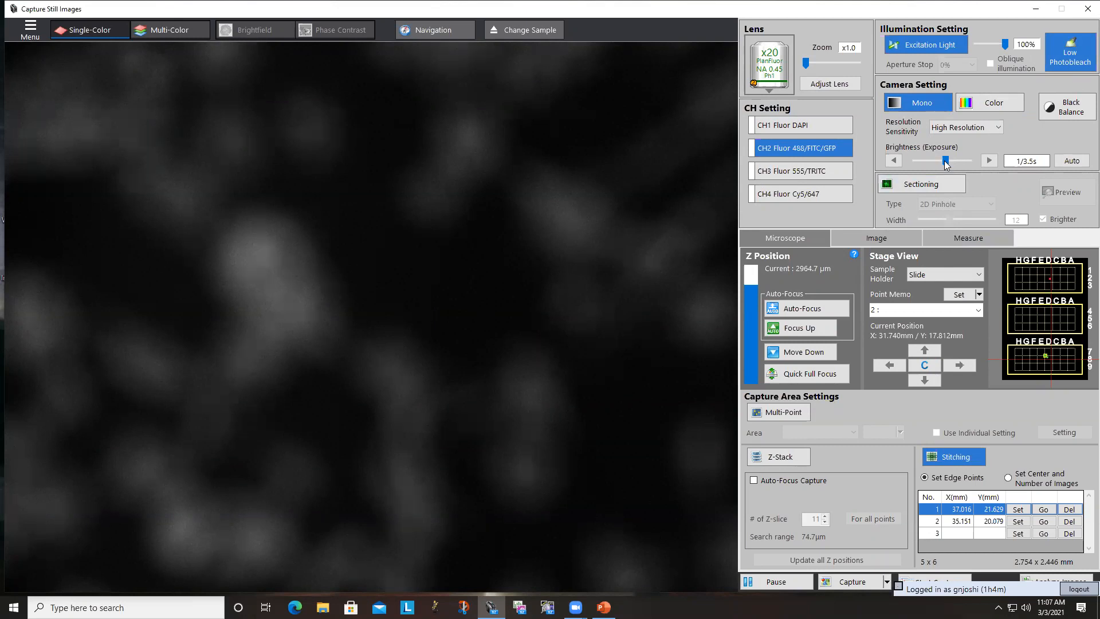
{"action": "left_click_drag", "start_coordinate": [945, 164], "coordinate": [943, 164]}
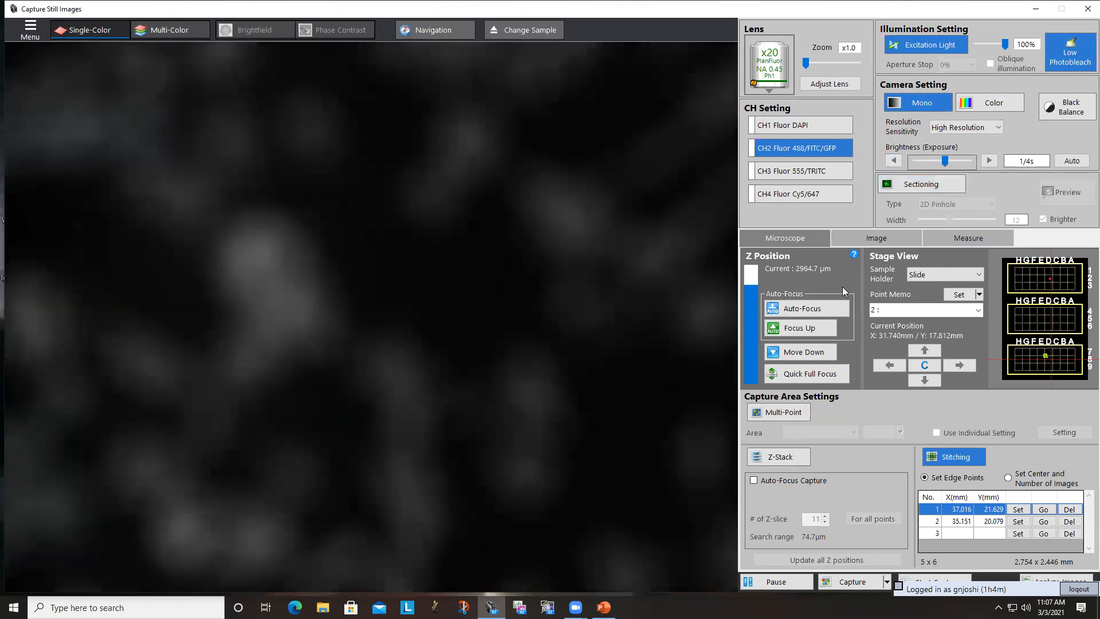
- Auto-focus the CH2 image, allowing Low Photobleach to be turned off for focusing and re-enabling it when finished
{"action": "left_click", "coordinate": [807, 312]}
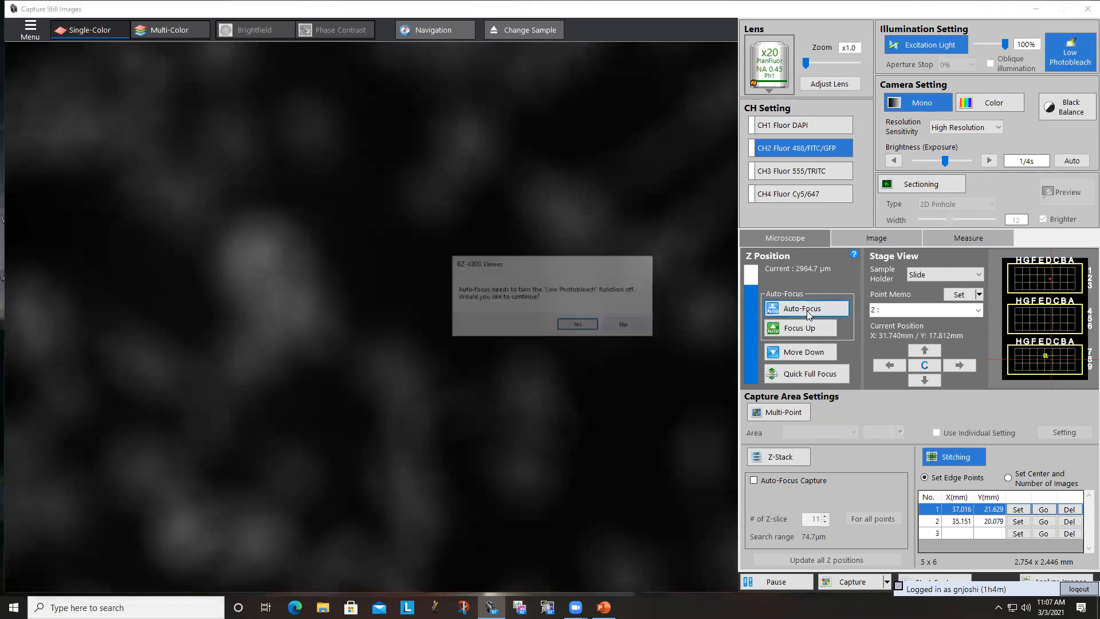
{"action": "left_click", "coordinate": [578, 326]}
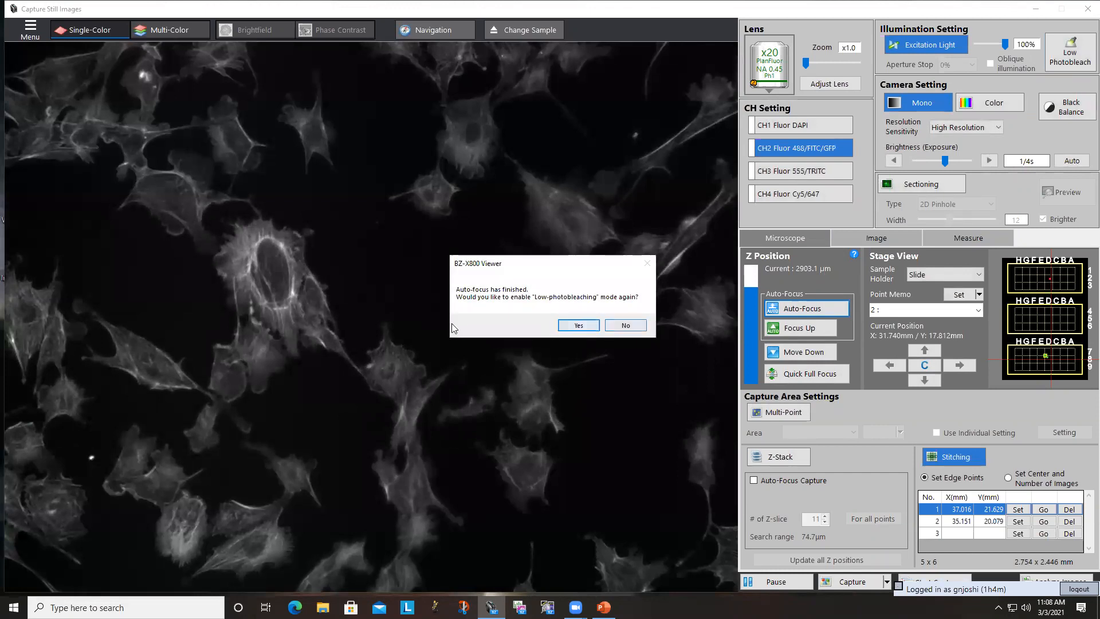
{"action": "left_click", "coordinate": [578, 325]}
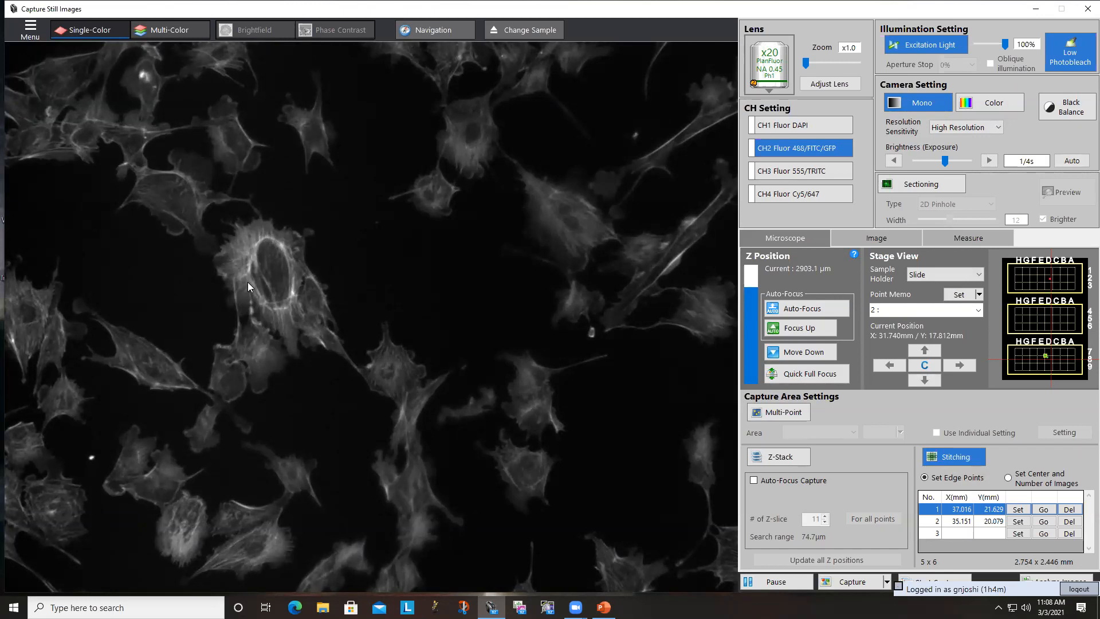
- Move the Z position manually out of focus in both directions, and bring the cells back into sharp focus at about 2903.5 µm
{"action": "scroll", "coordinate": [247, 282], "scroll_direction": "down", "scroll_amount": 1}
{"action": "scroll", "coordinate": [214, 333], "scroll_direction": "up", "scroll_amount": 10}
{"action": "scroll", "coordinate": [215, 332], "scroll_direction": "down", "scroll_amount": 7}
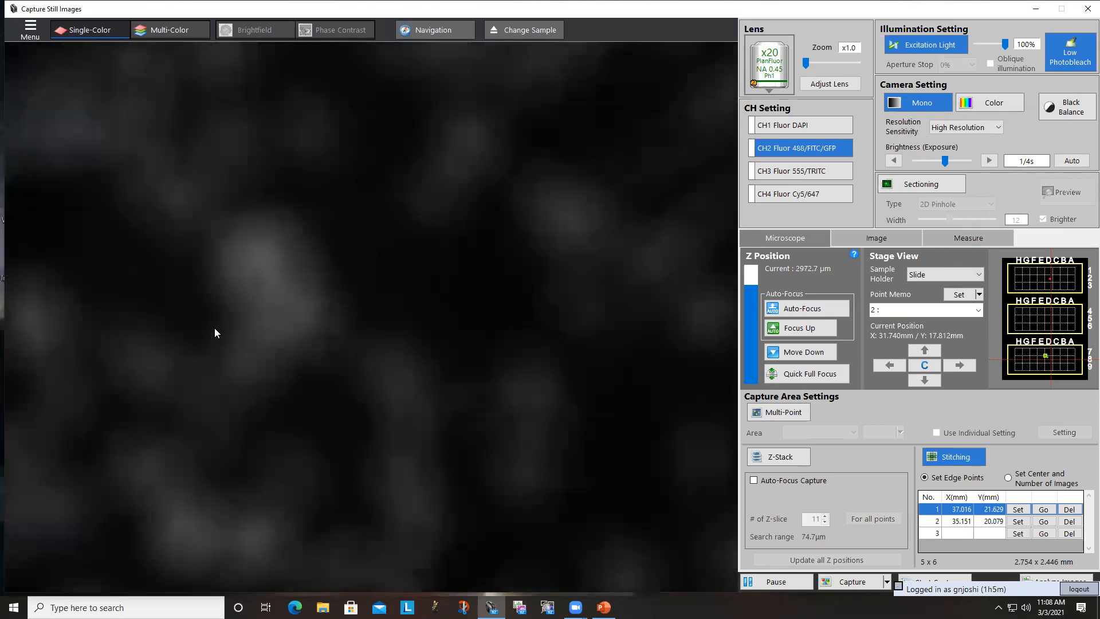
{"action": "scroll", "coordinate": [214, 333], "scroll_direction": "down", "scroll_amount": 5}
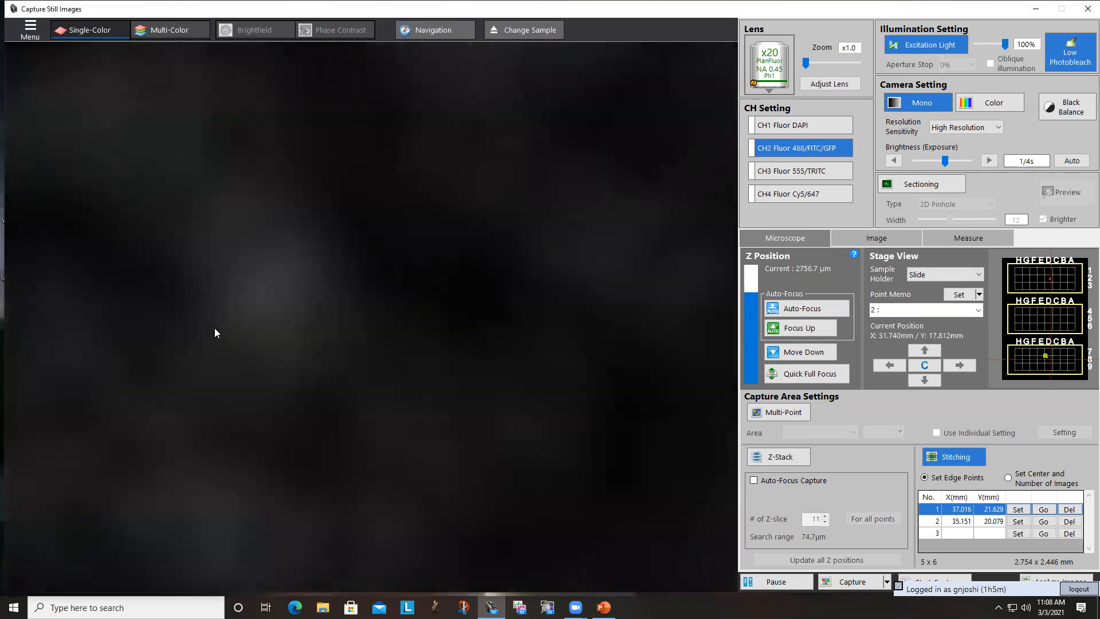
{"action": "scroll", "coordinate": [215, 328], "scroll_direction": "up", "scroll_amount": 6}
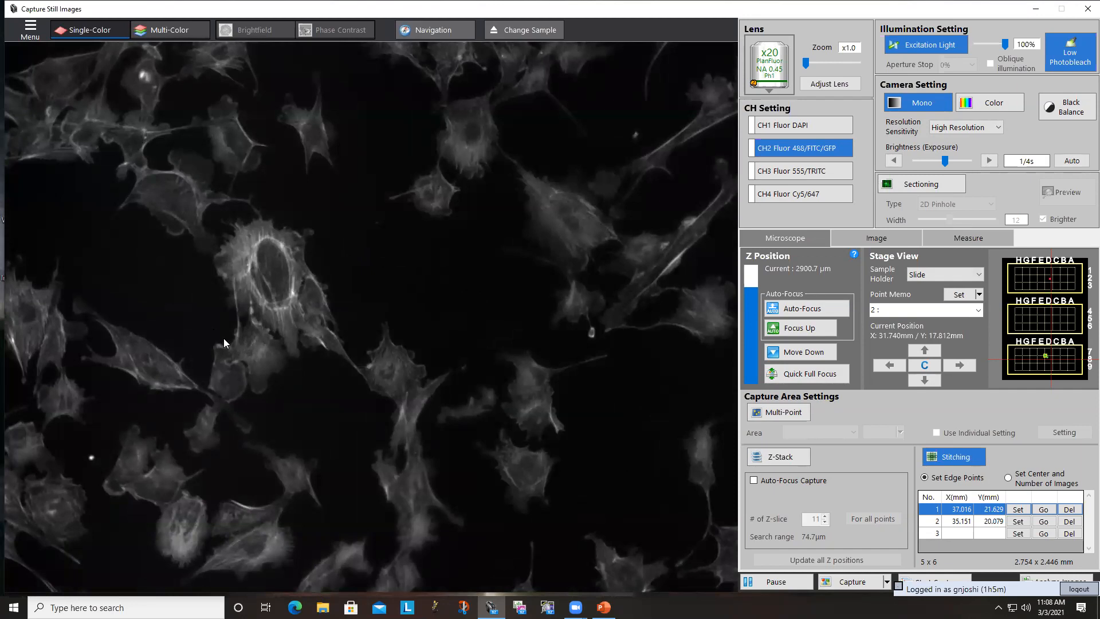
{"action": "scroll", "coordinate": [223, 342], "scroll_direction": "down", "scroll_amount": 1}
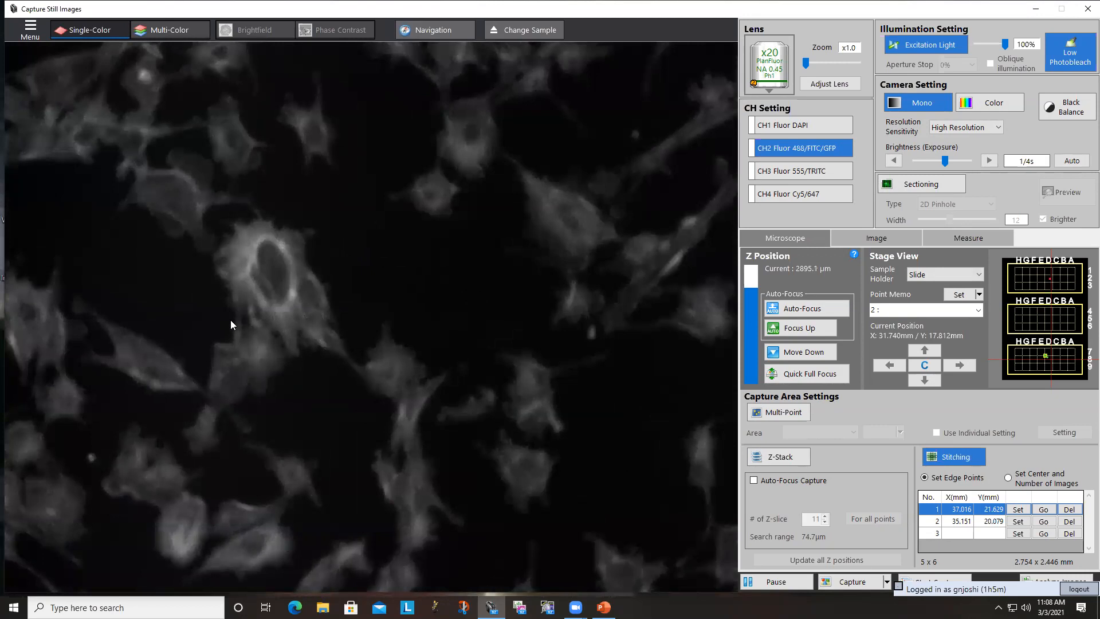
{"action": "left_click_drag", "start_coordinate": [232, 292], "coordinate": [235, 263]}
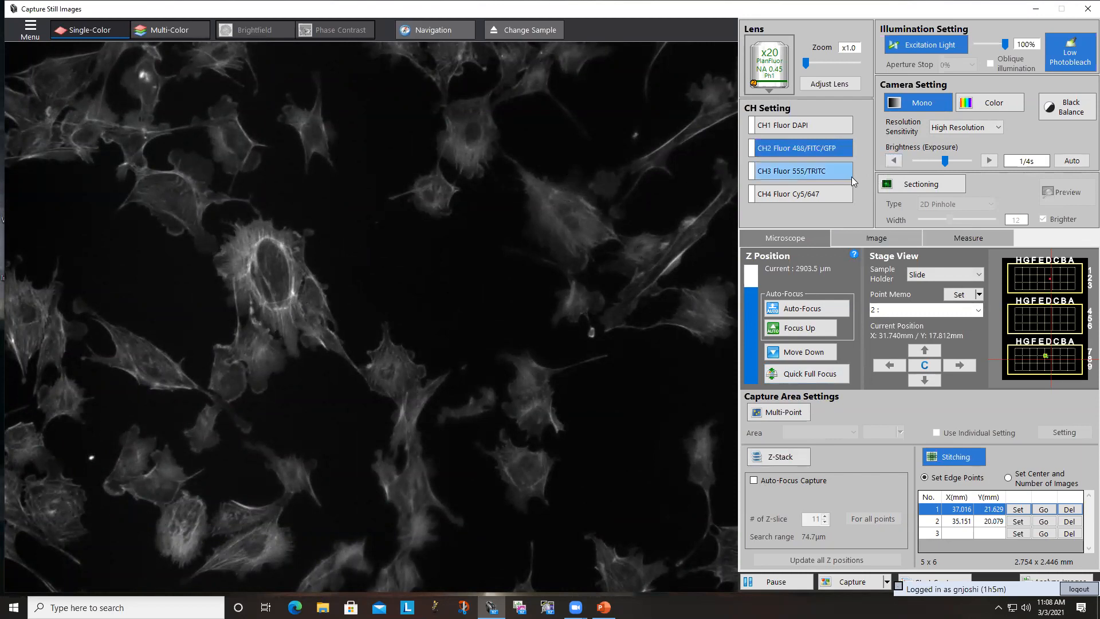
- Lower the CH2 exposure to 1/7.5s
{"action": "left_click", "coordinate": [895, 161]}
{"action": "left_click", "coordinate": [895, 162]}
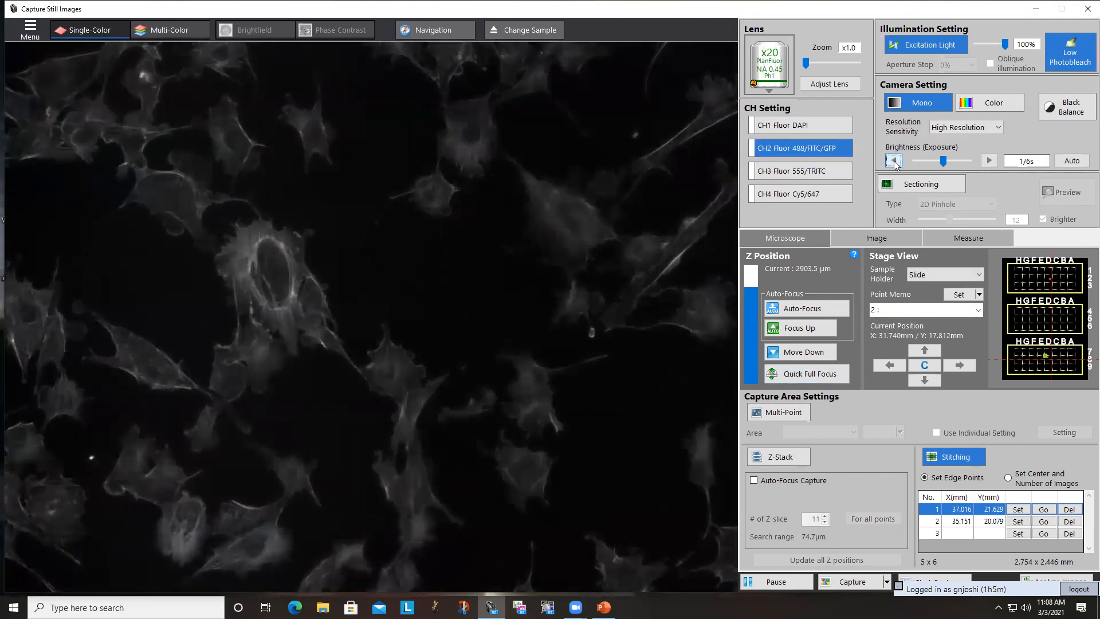
{"action": "left_click", "coordinate": [894, 161]}
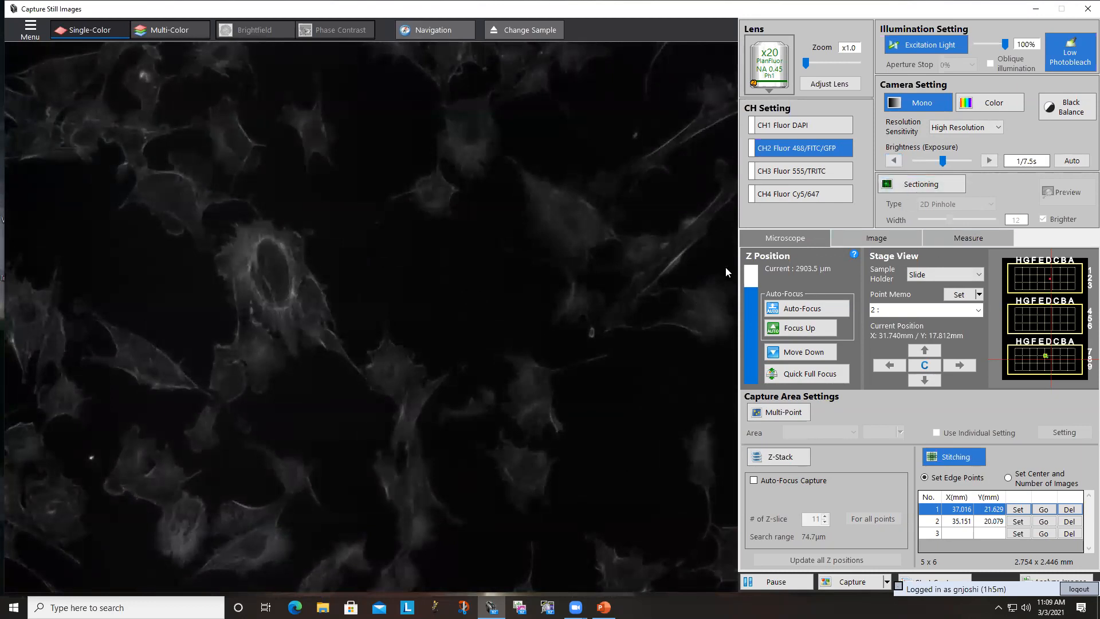
- Raise the lookup table's highlight to 255, and lower it to 44 to brighten the displayed image
{"action": "left_click", "coordinate": [853, 243]}
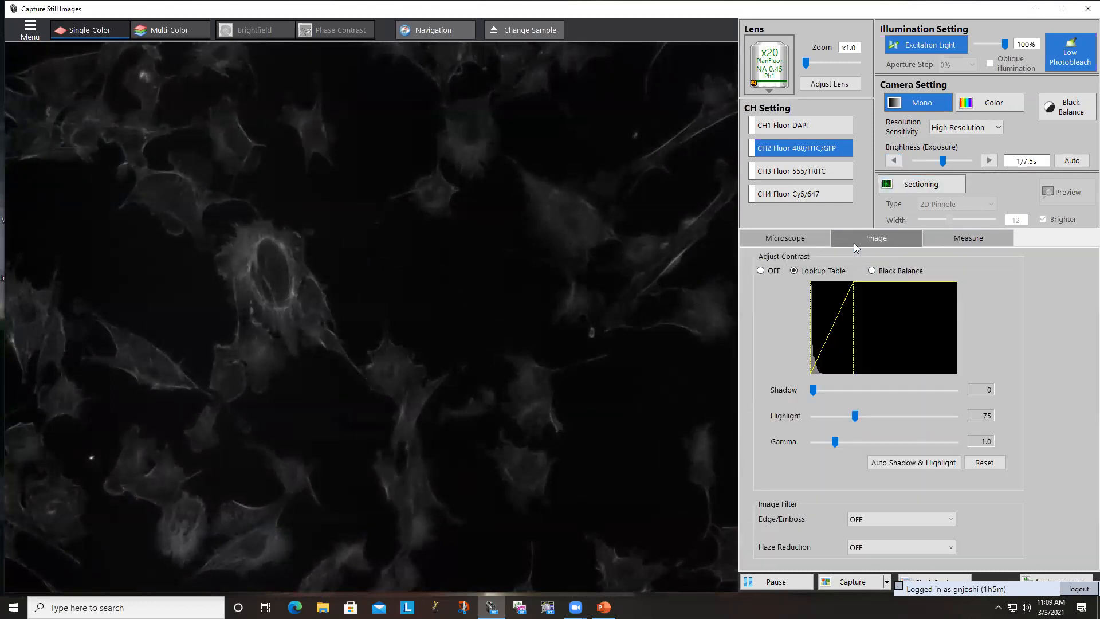
{"action": "left_click", "coordinate": [855, 416]}
{"action": "left_click_drag", "start_coordinate": [858, 416], "coordinate": [957, 436]}
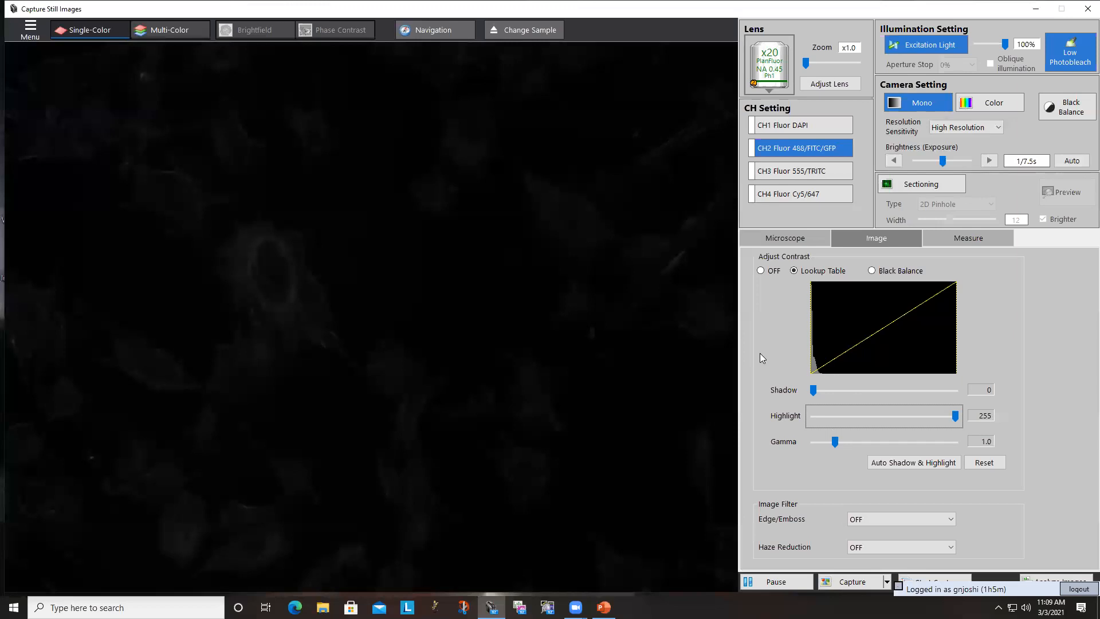
{"action": "left_click", "coordinate": [775, 386]}
{"action": "left_click_drag", "start_coordinate": [955, 416], "coordinate": [837, 419]}
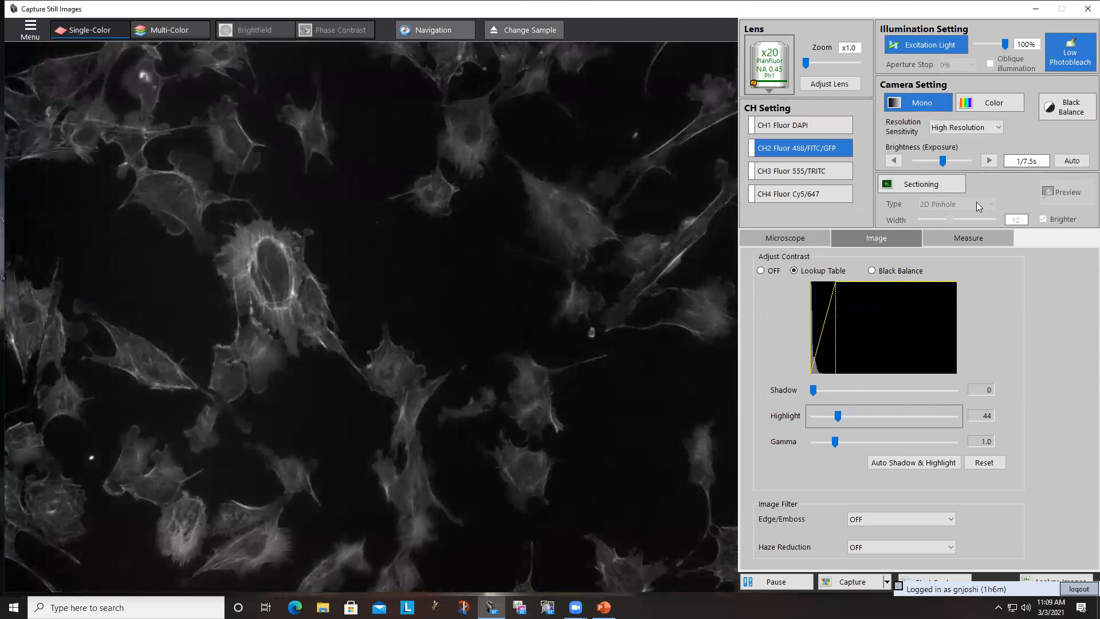
- Increase the CH2 exposure to 1/2.3s and return the lookup table's highlight to 255
{"action": "left_click", "coordinate": [995, 162]}
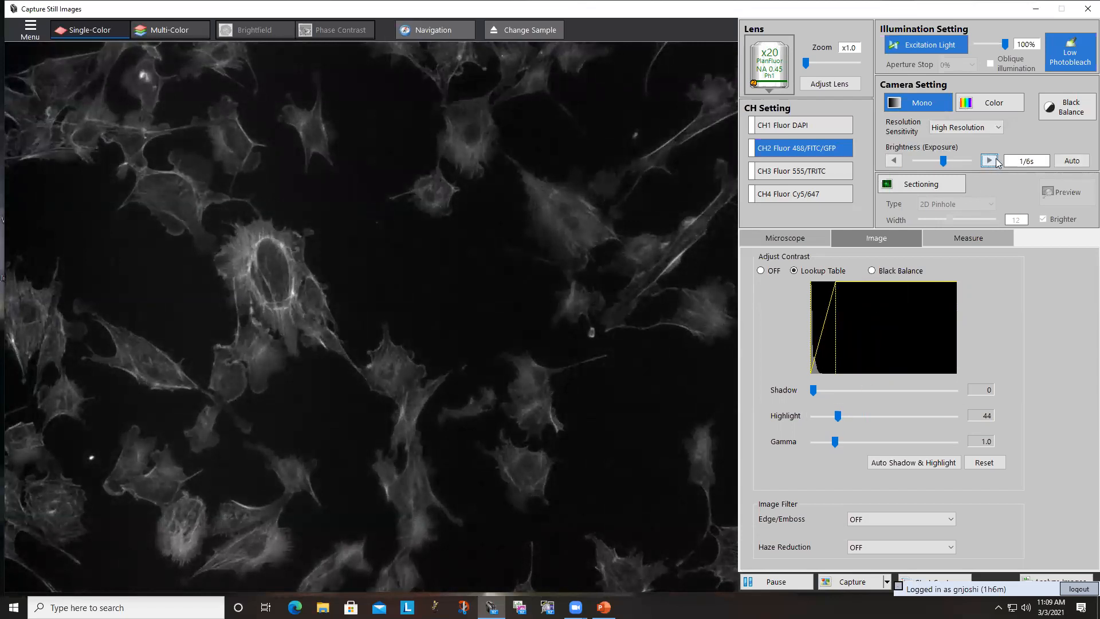
{"action": "left_click", "coordinate": [995, 161]}
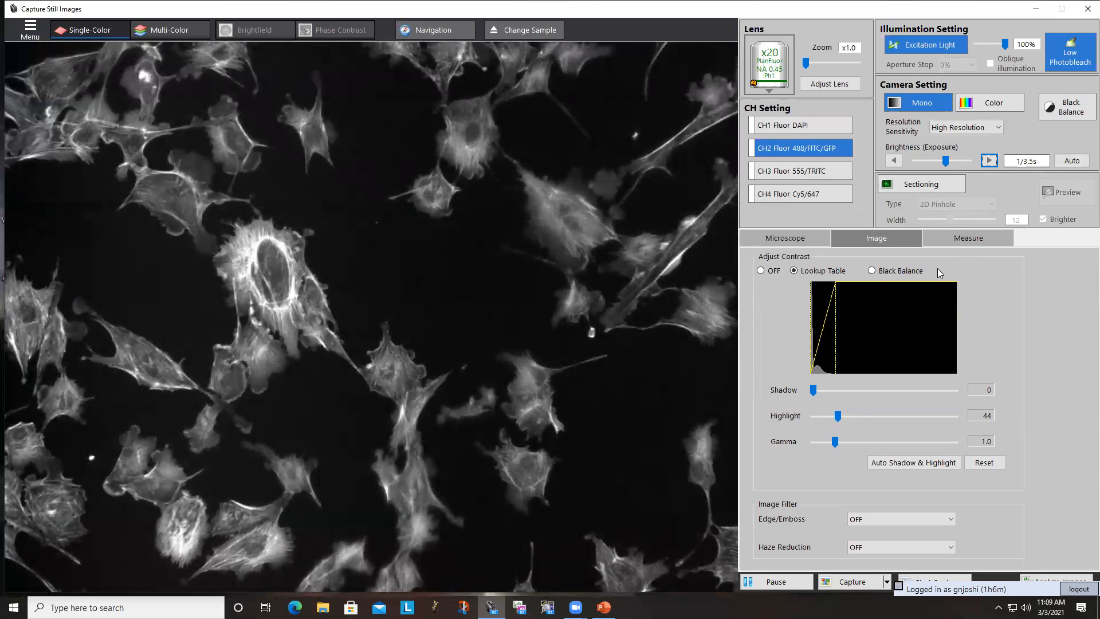
{"action": "left_click_drag", "start_coordinate": [835, 417], "coordinate": [969, 395]}
{"action": "left_click", "coordinate": [990, 161]}
{"action": "left_click", "coordinate": [991, 160]}
{"action": "left_click", "coordinate": [990, 160]}
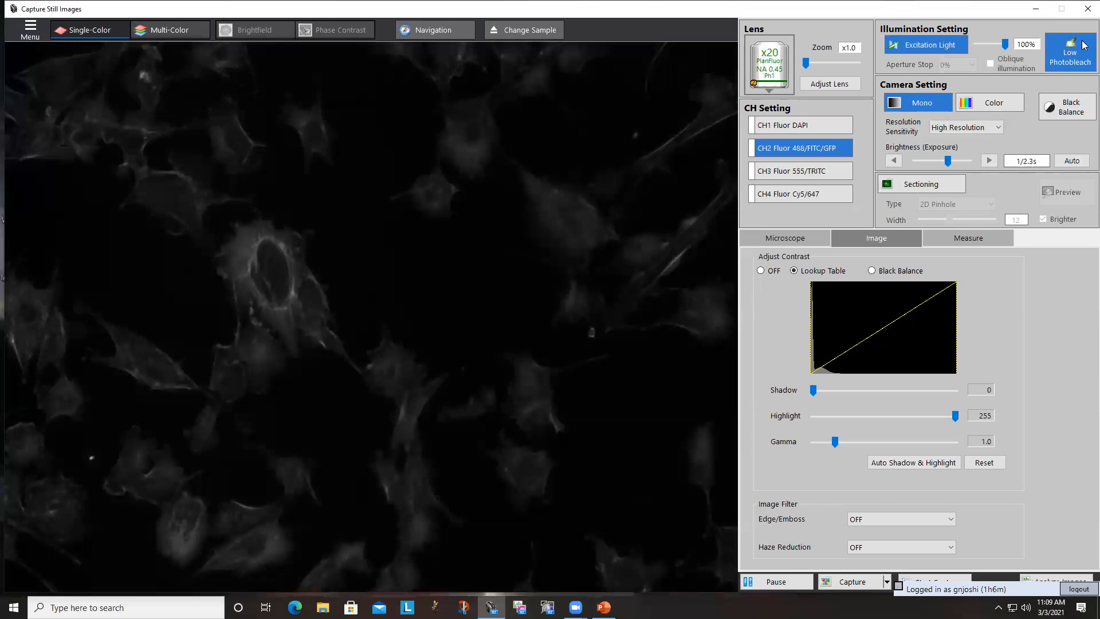
- Choose Custom for the camera's resolution and sensitivity, and move the Custom Setting dialog over the live image
{"action": "left_click", "coordinate": [983, 128]}
{"action": "left_click", "coordinate": [982, 126]}
{"action": "left_click", "coordinate": [981, 126]}
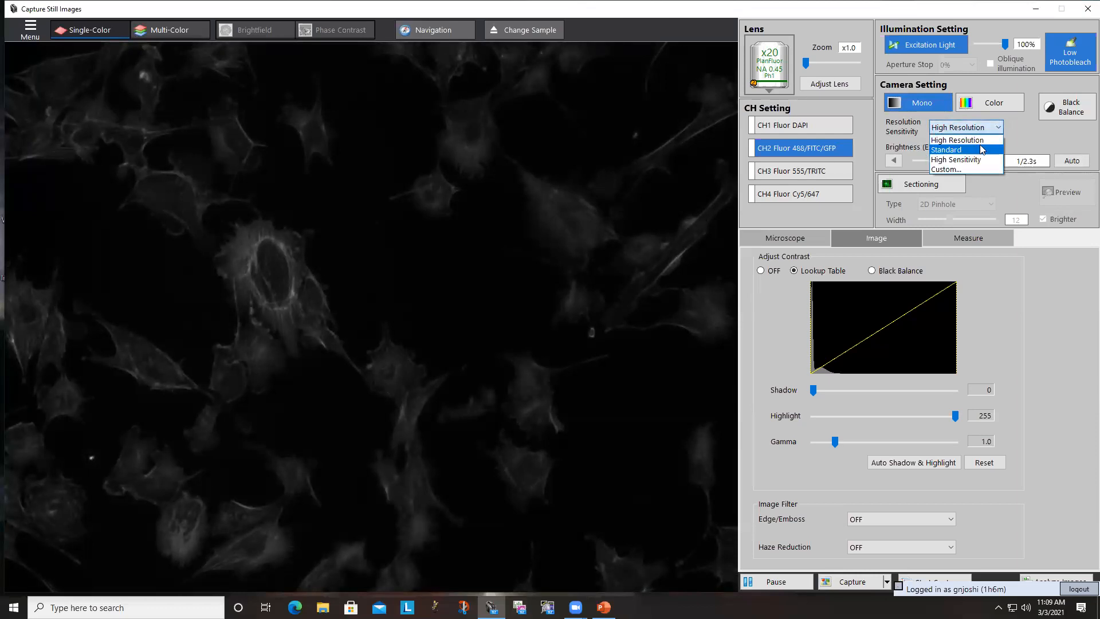
{"action": "left_click", "coordinate": [988, 127]}
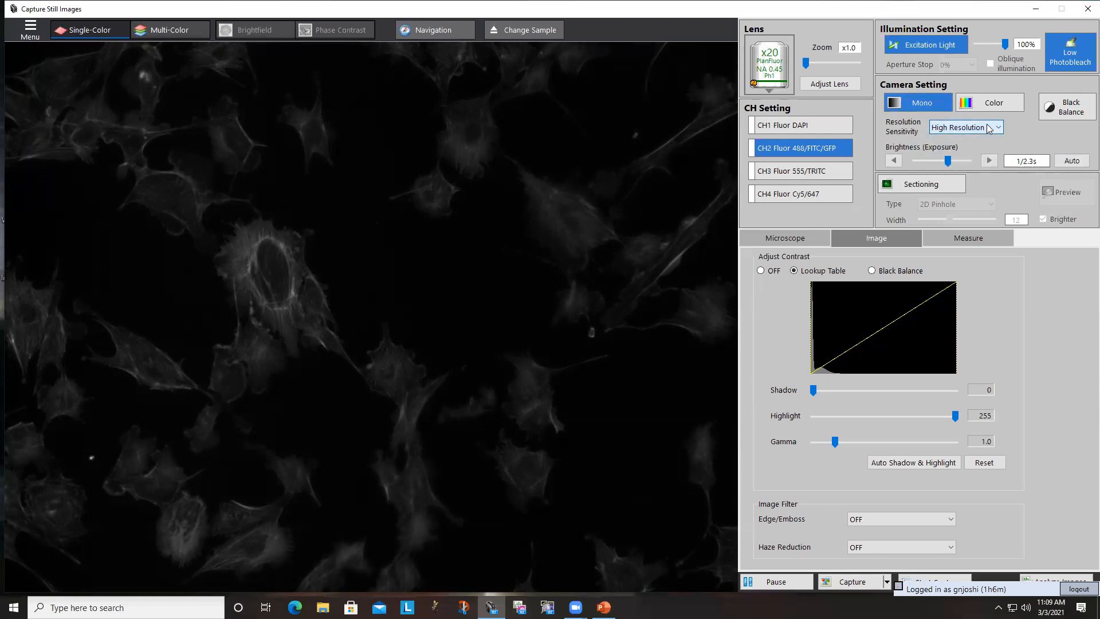
{"action": "left_click", "coordinate": [986, 127]}
{"action": "left_click", "coordinate": [969, 168]}
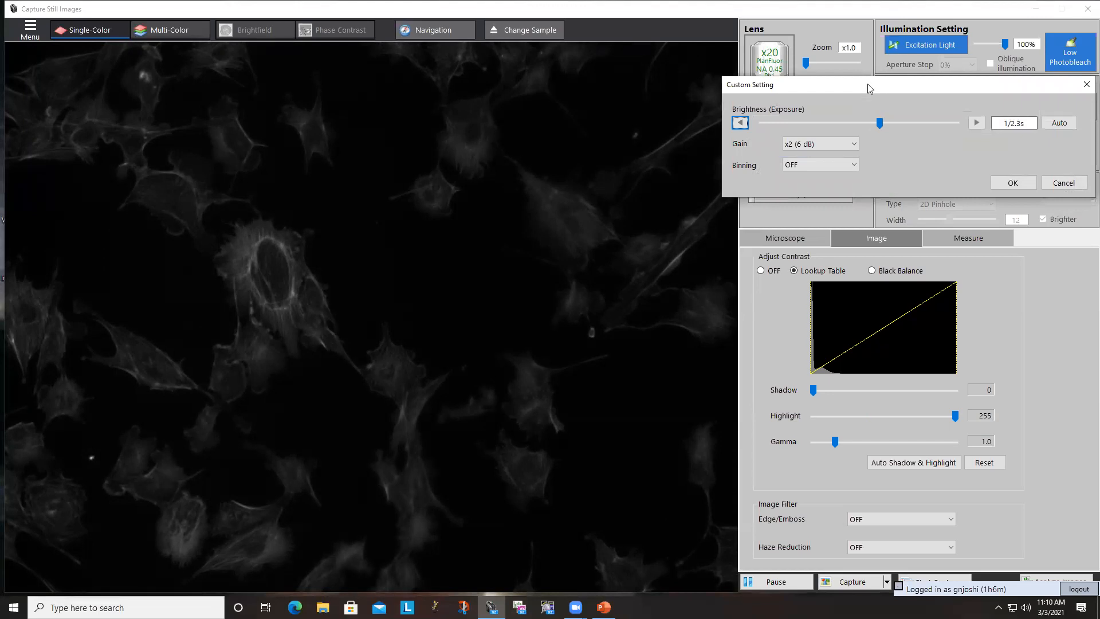
{"action": "left_click_drag", "start_coordinate": [867, 83], "coordinate": [473, 106]}
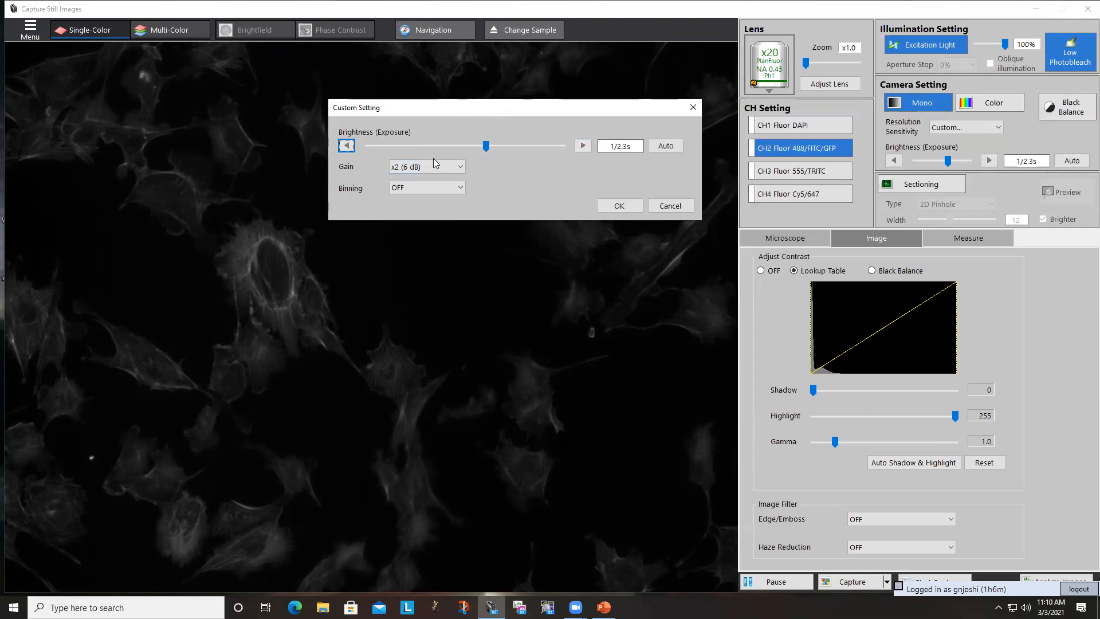
- Compare camera gains by setting x1 (0 dB), x2 (6 dB), x4 (12 dB) and x8 (18 dB) in turn
{"action": "left_click", "coordinate": [440, 171]}
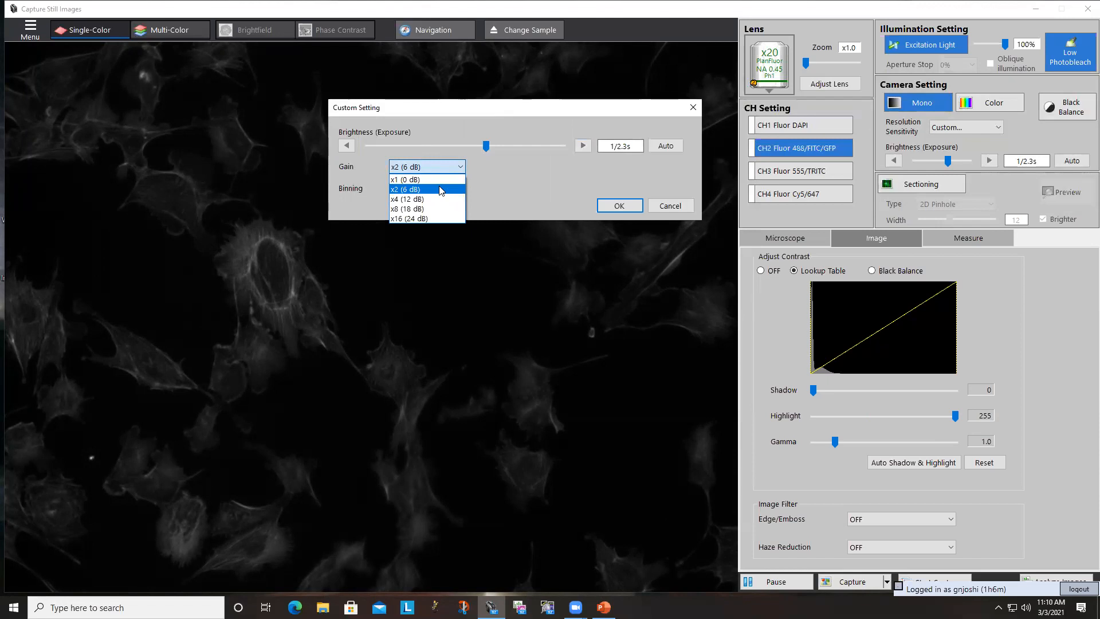
{"action": "left_click", "coordinate": [438, 179]}
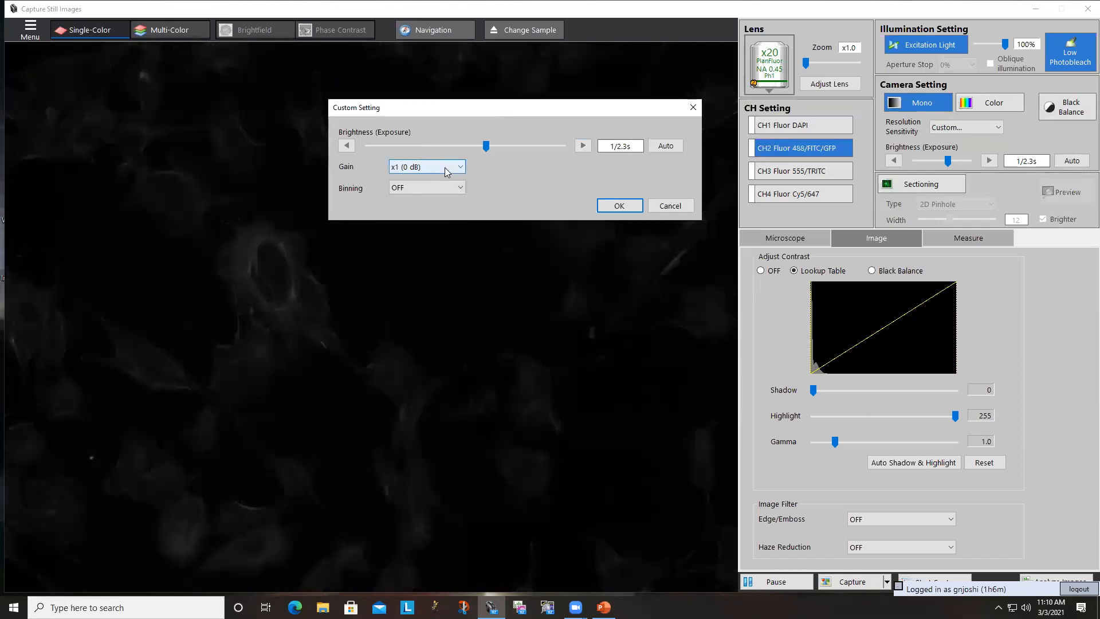
{"action": "left_click", "coordinate": [444, 167]}
{"action": "left_click", "coordinate": [441, 191]}
{"action": "left_click", "coordinate": [427, 167]}
{"action": "left_click", "coordinate": [443, 198]}
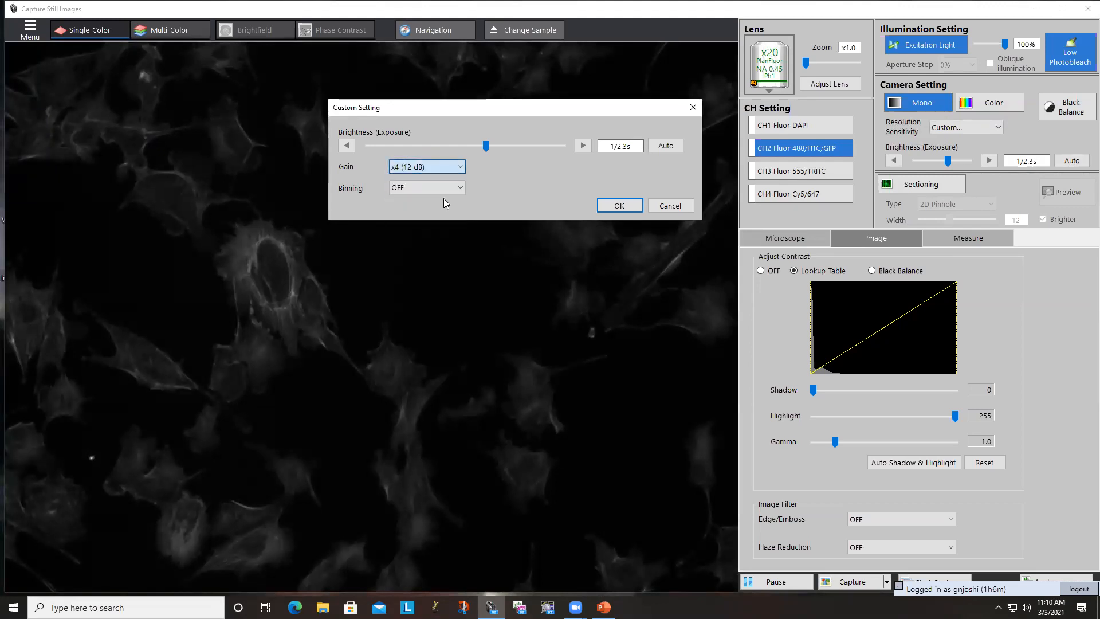
{"action": "left_click", "coordinate": [450, 168]}
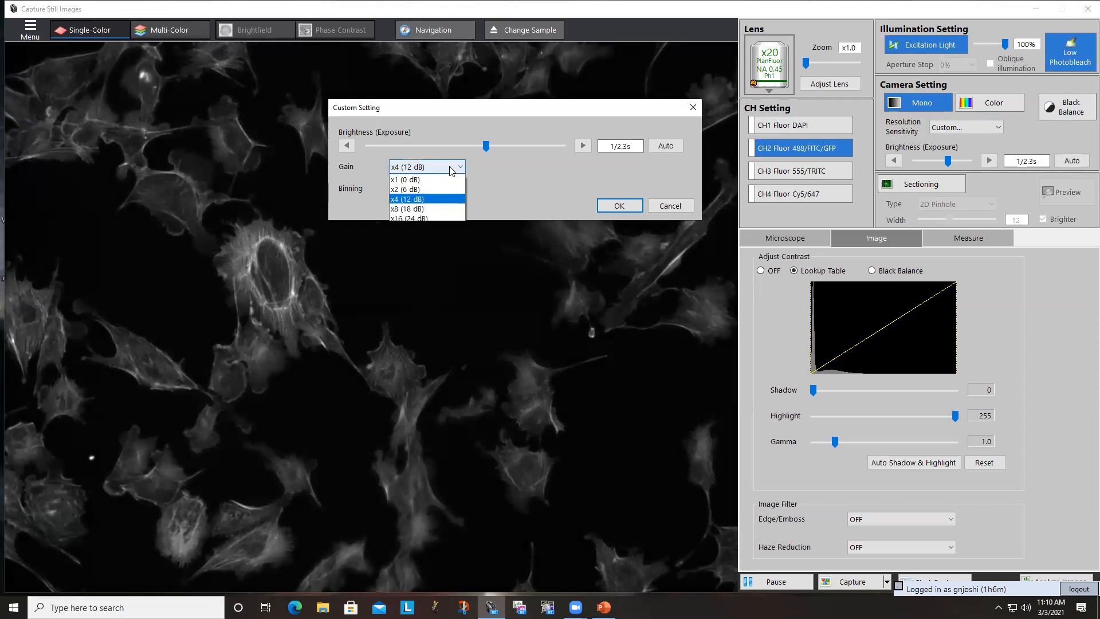
{"action": "left_click", "coordinate": [441, 208]}
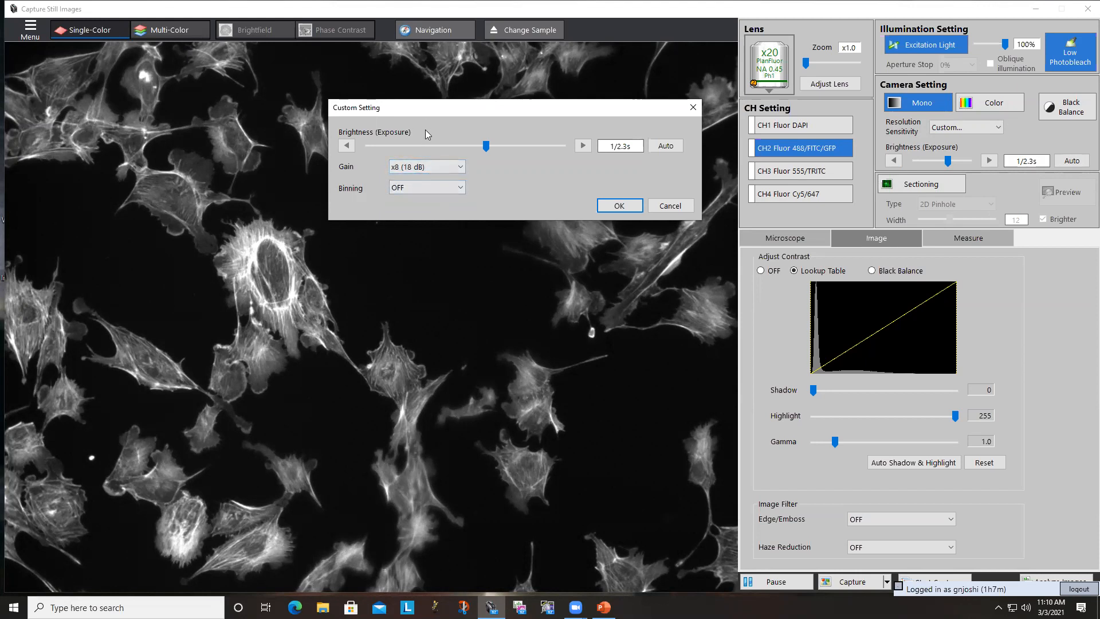
- Return the gain to x1 (0 dB), move the dialog lower over the live image and circle the histogram's low end with an annotation
{"action": "left_click", "coordinate": [436, 166]}
{"action": "left_click", "coordinate": [434, 179]}
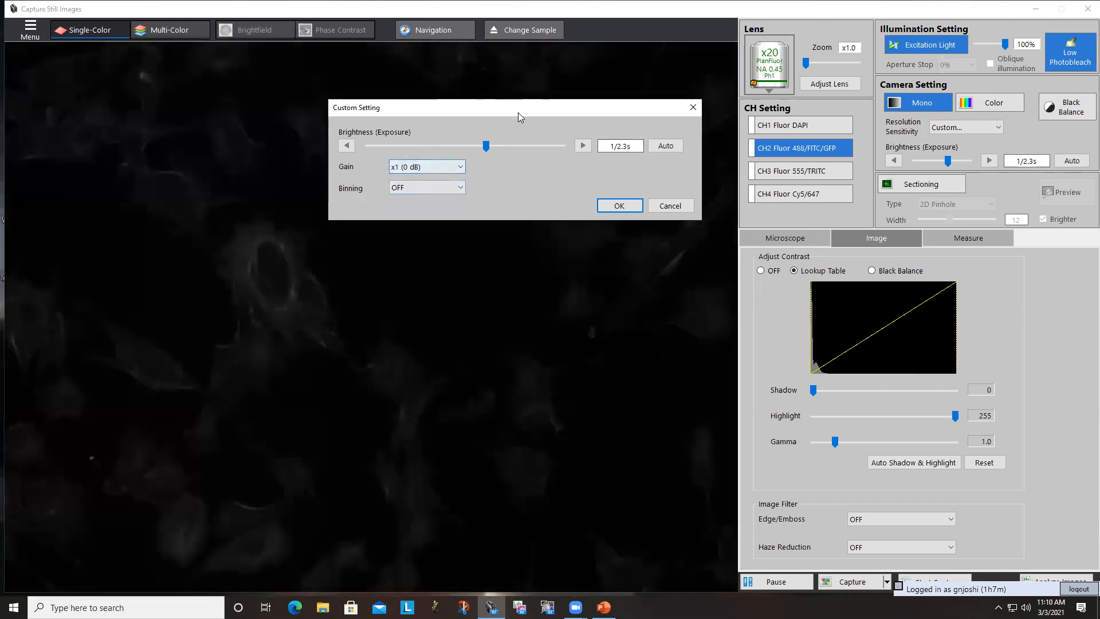
{"action": "left_click_drag", "start_coordinate": [523, 109], "coordinate": [573, 262]}
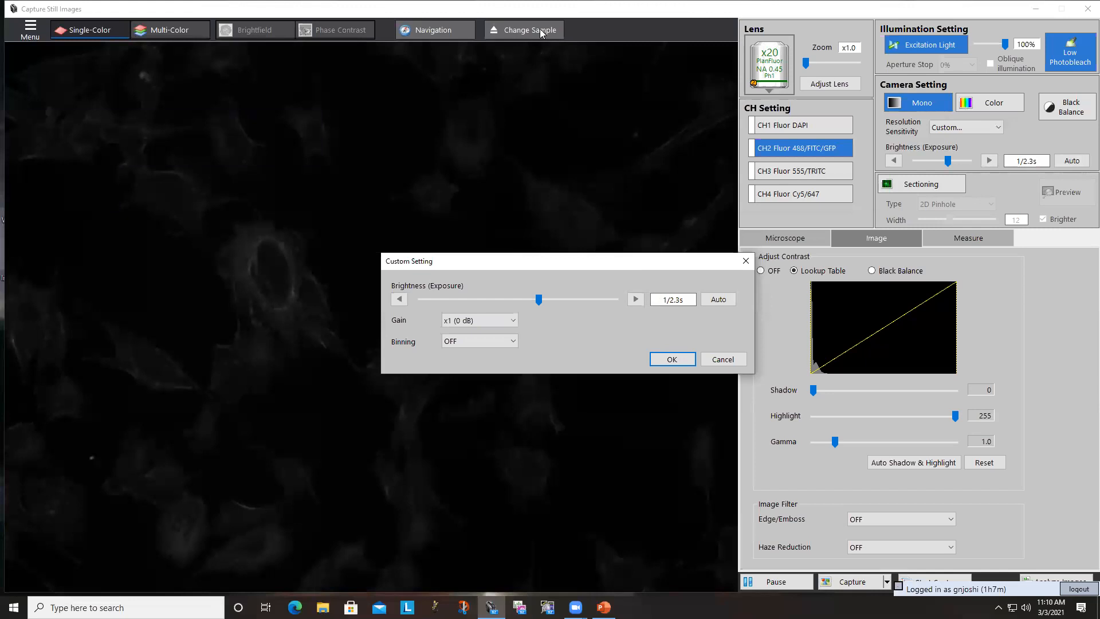
{"action": "mouse_move", "coordinate": [797, 273]}
{"action": "left_mouse_down"}
{"action": "mouse_move", "coordinate": [823, 278]}
{"action": "mouse_move", "coordinate": [846, 328]}
{"action": "left_mouse_up"}
{"action": "mouse_move", "coordinate": [845, 367]}
{"action": "left_mouse_down"}
{"action": "mouse_move", "coordinate": [799, 372]}
{"action": "mouse_move", "coordinate": [805, 276]}
{"action": "left_mouse_up"}
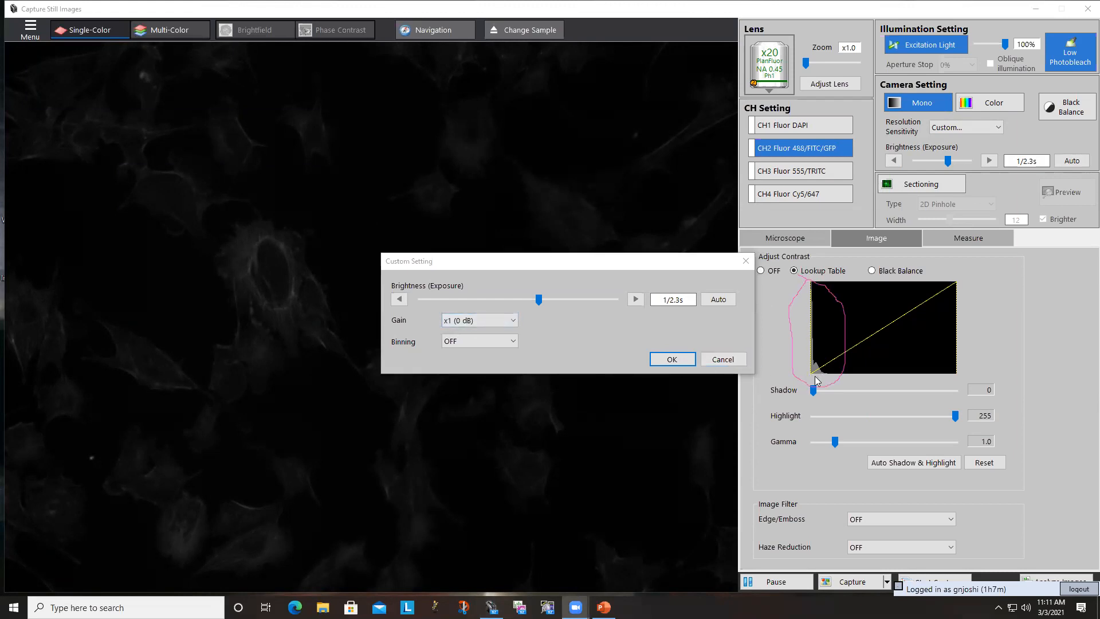
- Raise the camera gain to x2 (6 dB) and on to x4 (12 dB) while comparing the histogram
{"action": "left_click", "coordinate": [491, 321]}
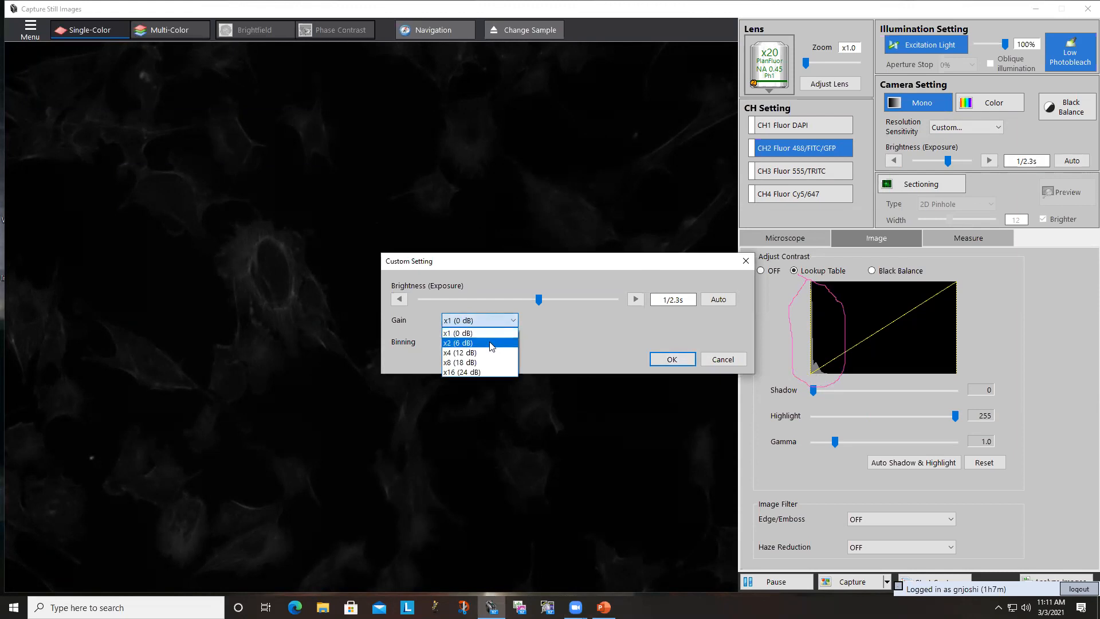
{"action": "left_click", "coordinate": [490, 343]}
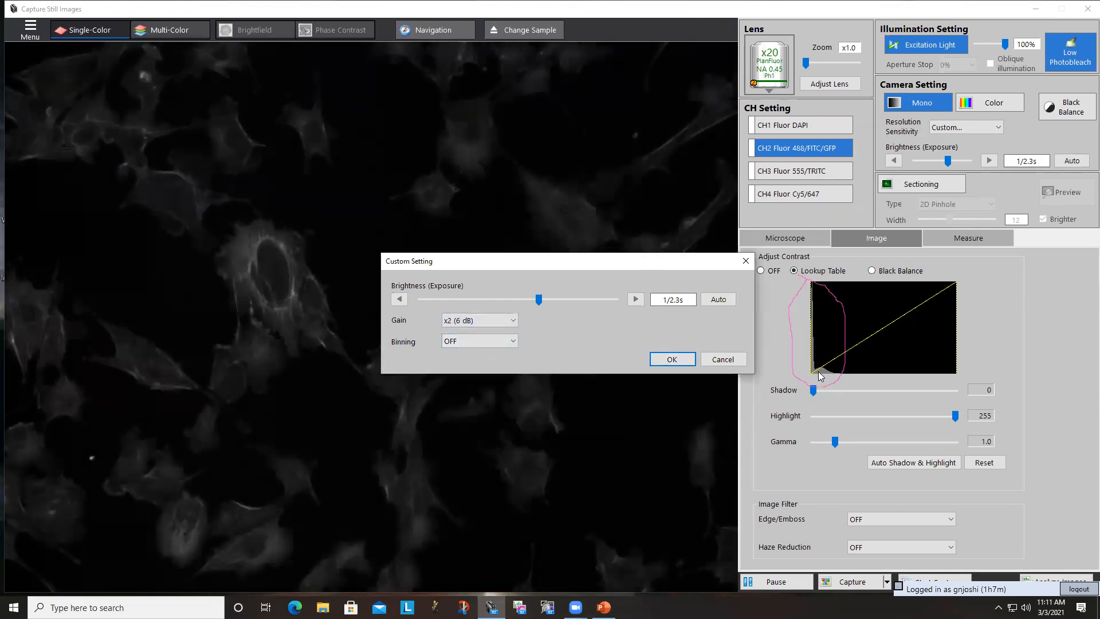
{"action": "left_click", "coordinate": [510, 322]}
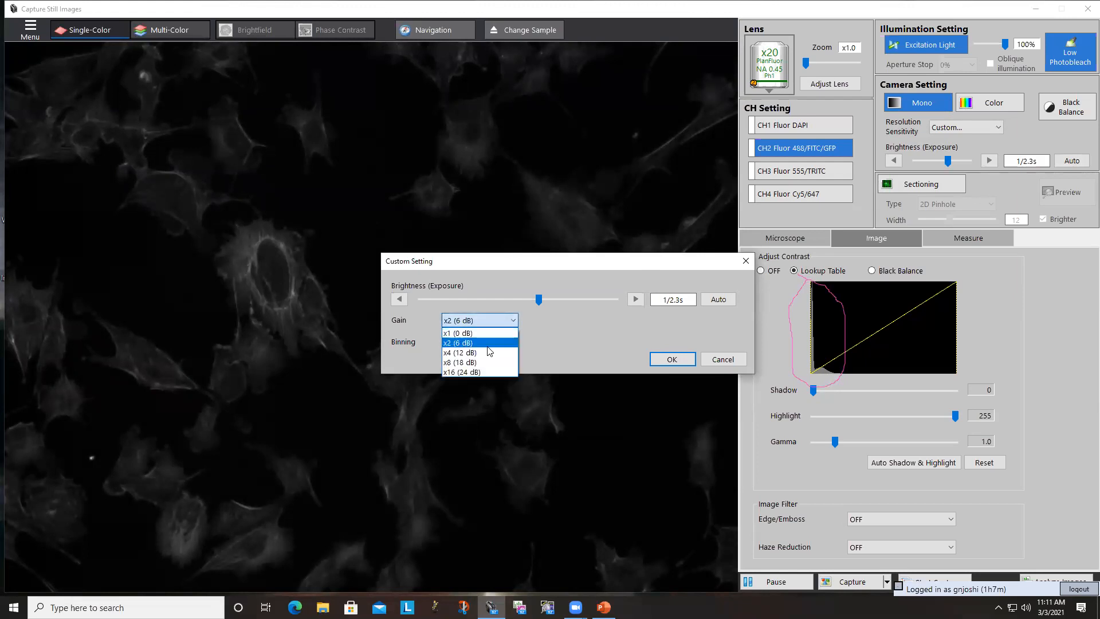
{"action": "left_click", "coordinate": [486, 352]}
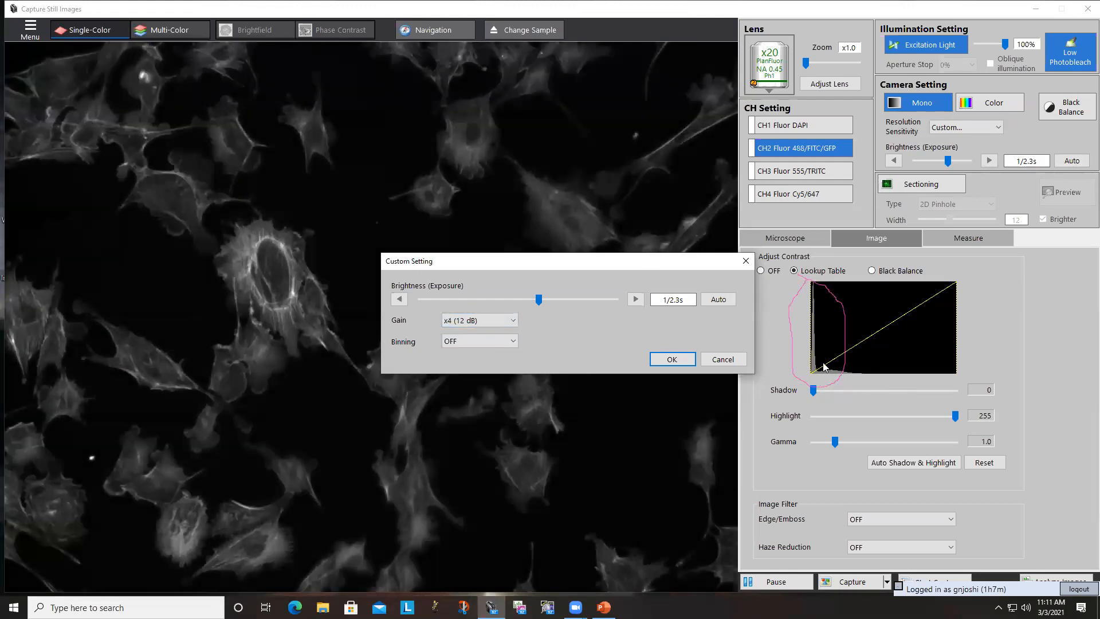
- Raise the camera gain to x8 (18 dB) and on to x16 (24 dB) to compare the image brightness and histogram
{"action": "left_click", "coordinate": [490, 321]}
{"action": "left_click", "coordinate": [478, 361]}
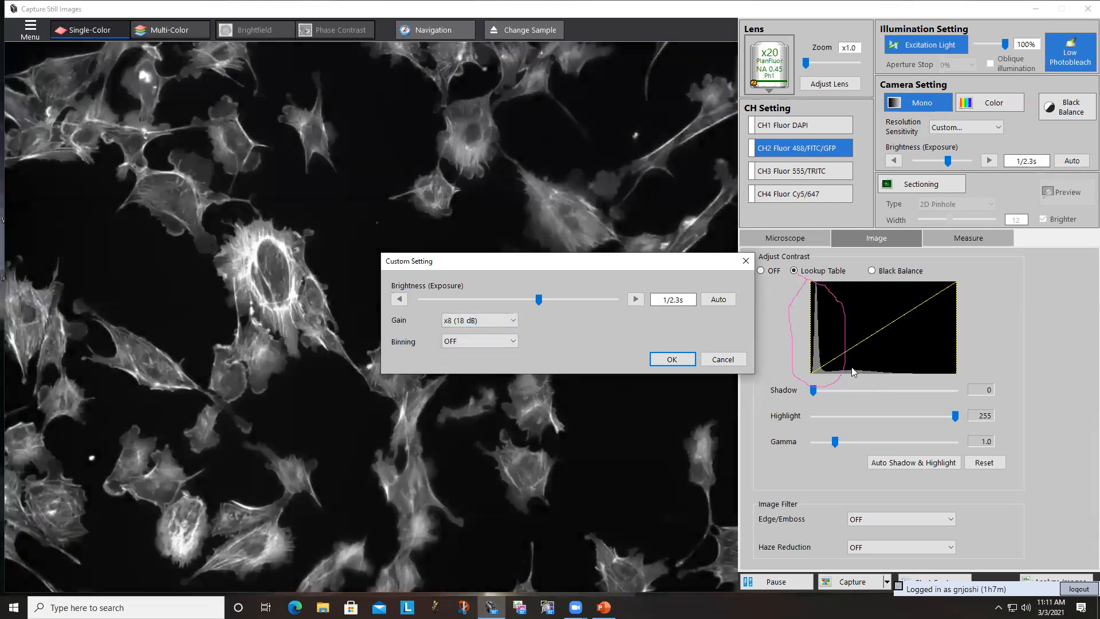
{"action": "left_click", "coordinate": [513, 321]}
{"action": "left_click", "coordinate": [473, 372]}
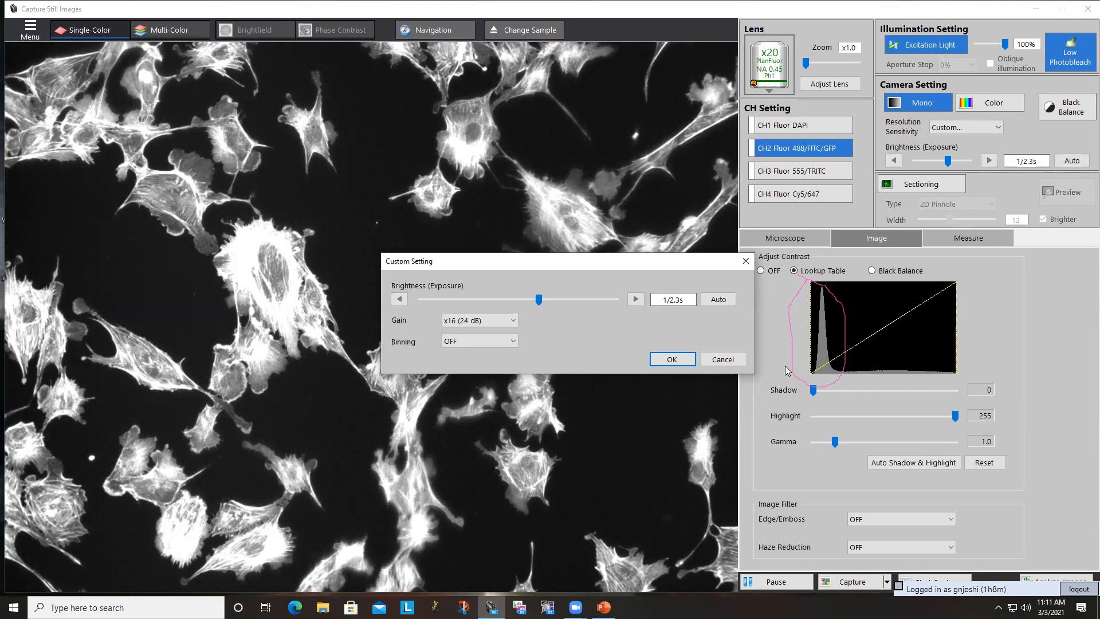
- Return the camera gain to x1 (0 dB), and raise it to x2 (6 dB)
{"action": "left_click", "coordinate": [473, 320]}
{"action": "left_click", "coordinate": [472, 332]}
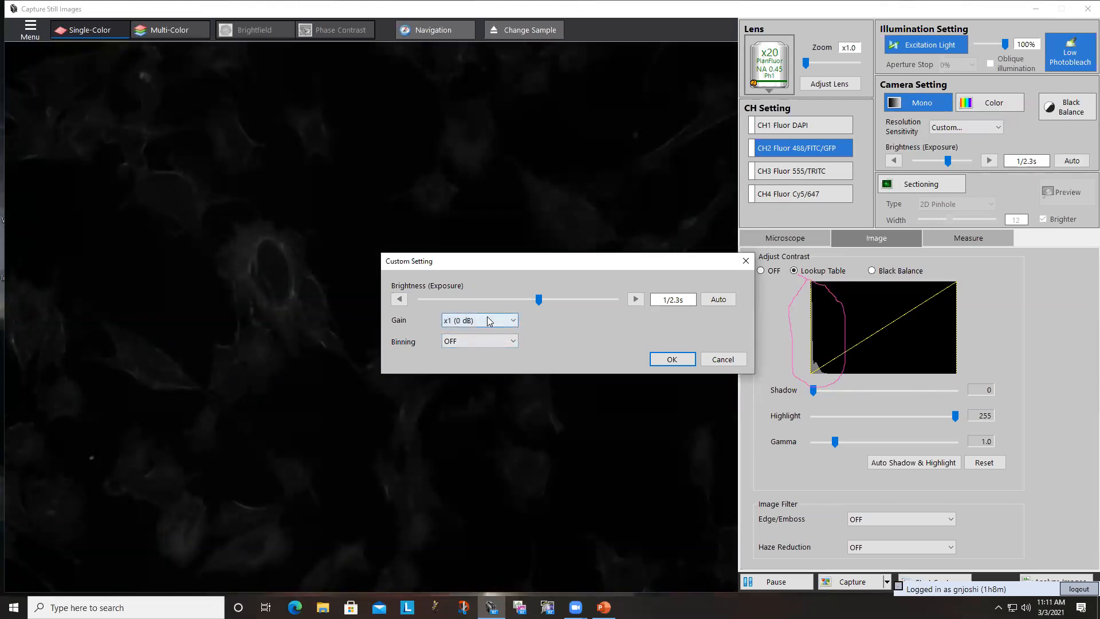
{"action": "left_click", "coordinate": [489, 320]}
{"action": "left_click", "coordinate": [474, 344]}
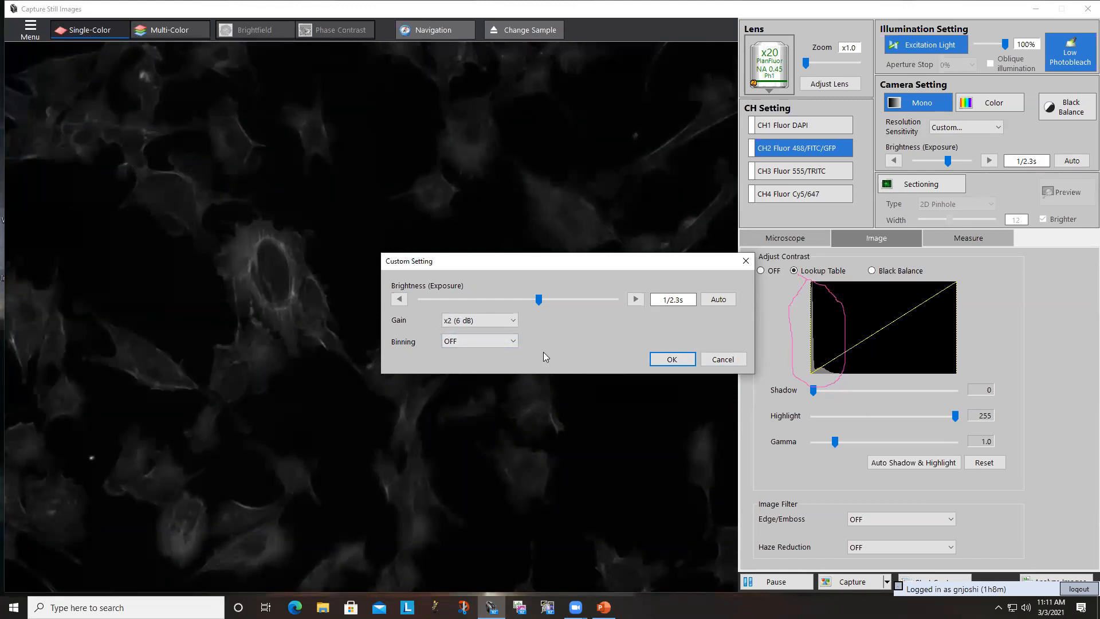
- Compare 2x2 and 3x3 binning, set binning back to OFF and cancel the custom camera settings
{"action": "left_click", "coordinate": [484, 342]}
{"action": "left_click", "coordinate": [479, 365]}
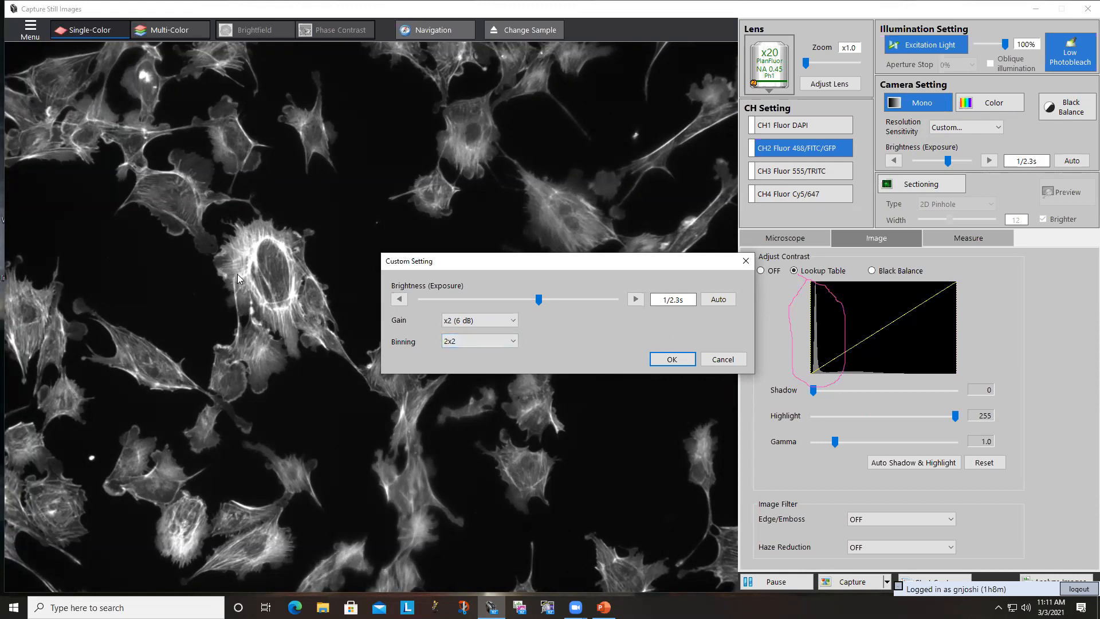
{"action": "left_click", "coordinate": [468, 340]}
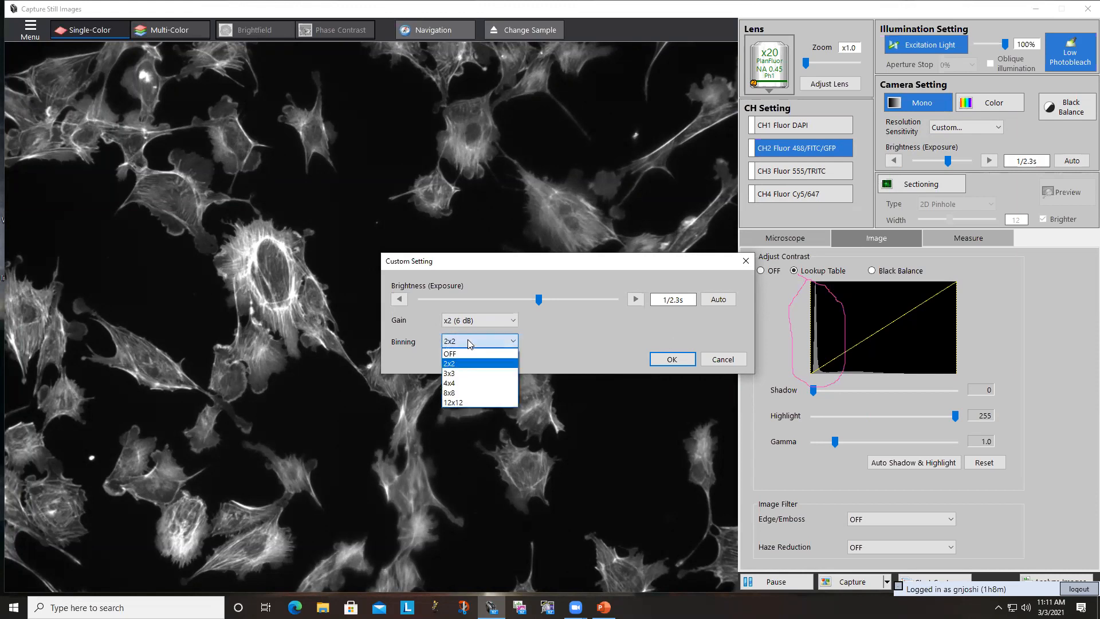
{"action": "left_click", "coordinate": [469, 374]}
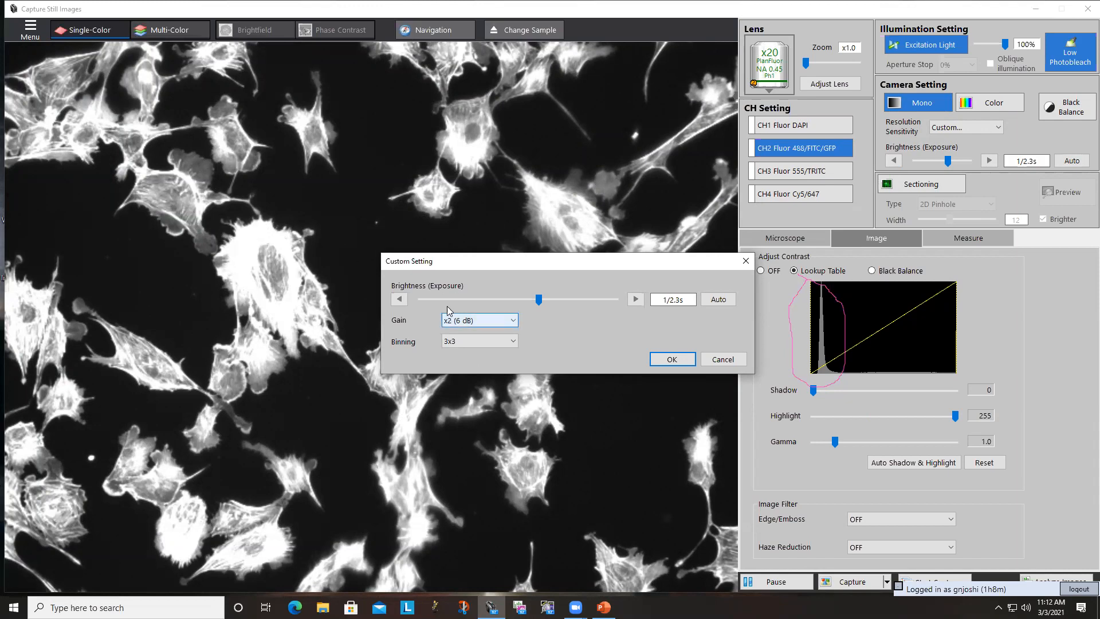
{"action": "left_click", "coordinate": [458, 341]}
{"action": "left_click", "coordinate": [457, 354]}
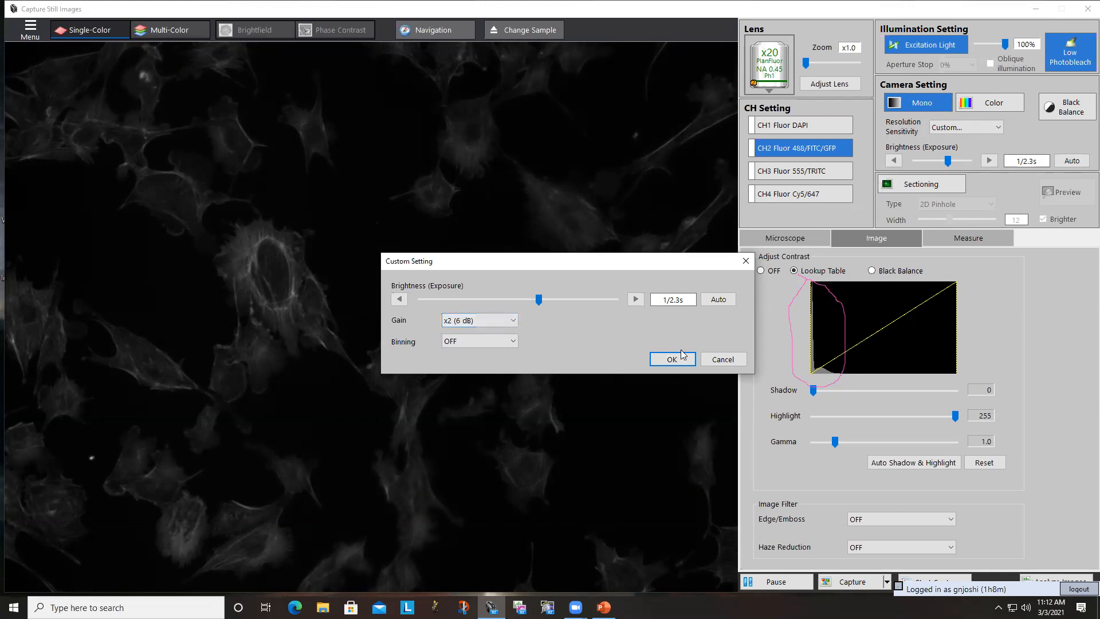
{"action": "left_click", "coordinate": [738, 362]}
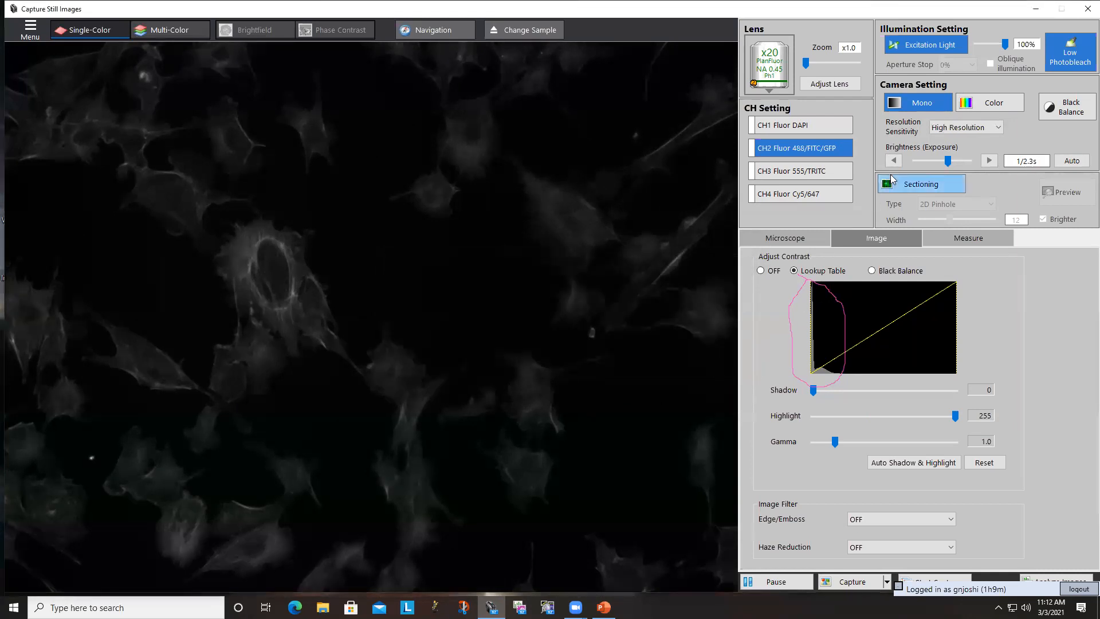
- Compare the Standard resolution and sensitivity preset with the live image, and return to High Resolution
{"action": "left_click", "coordinate": [958, 129]}
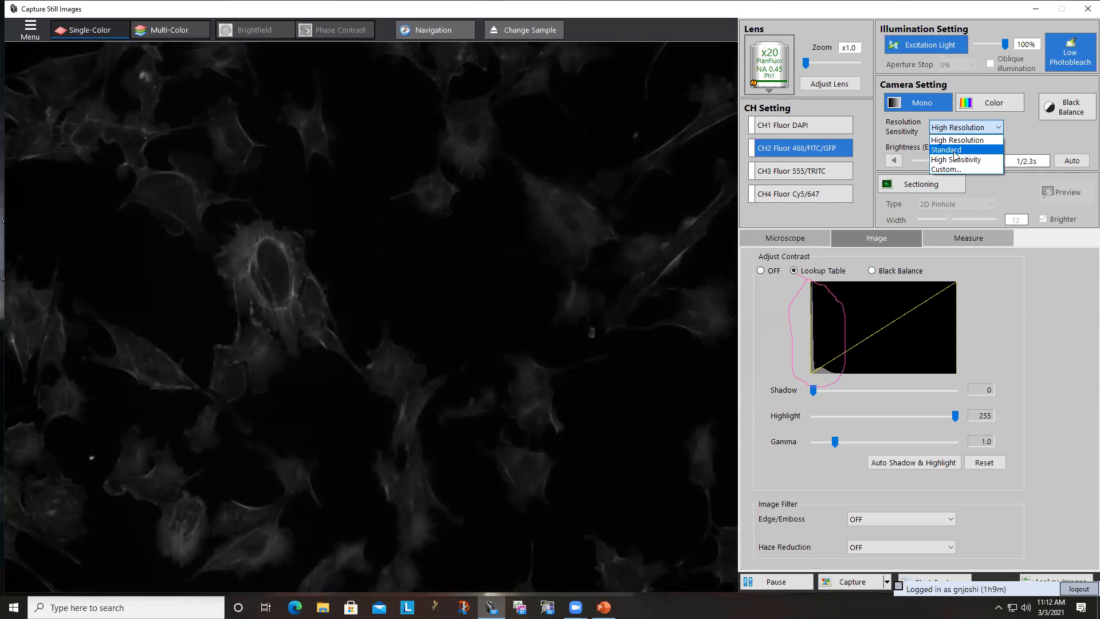
{"action": "left_click", "coordinate": [955, 150]}
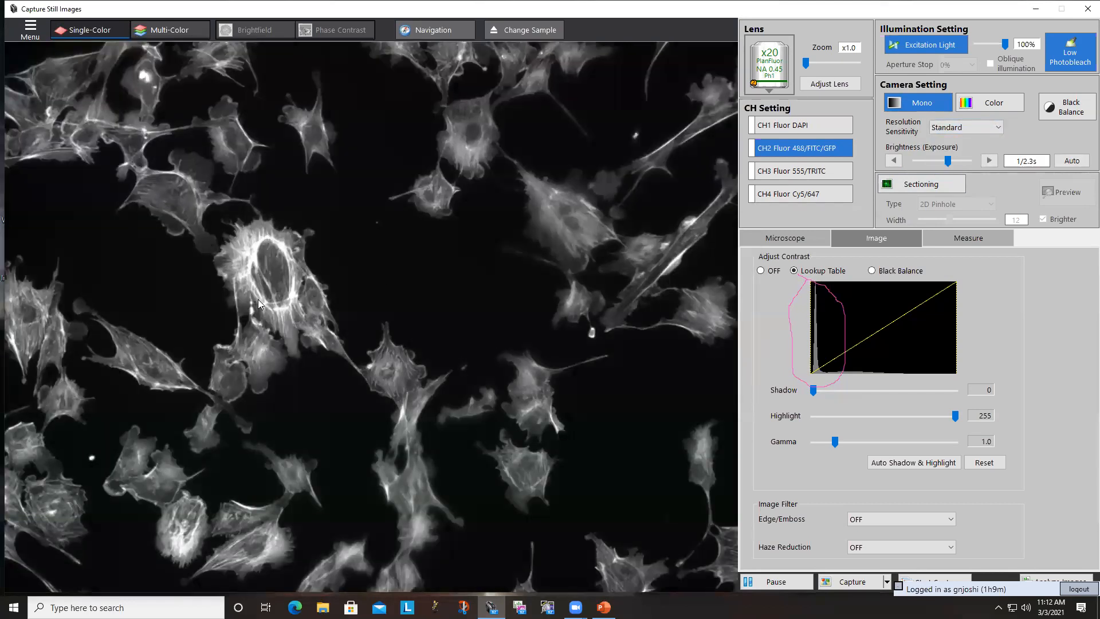
{"action": "left_click", "coordinate": [975, 129]}
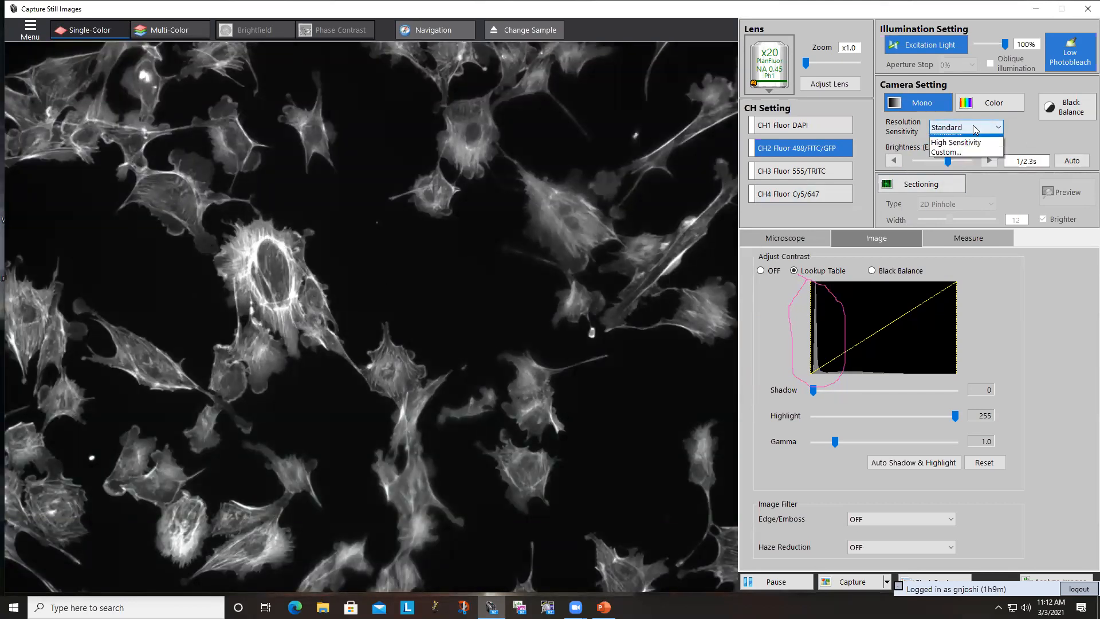
{"action": "left_click", "coordinate": [974, 141]}
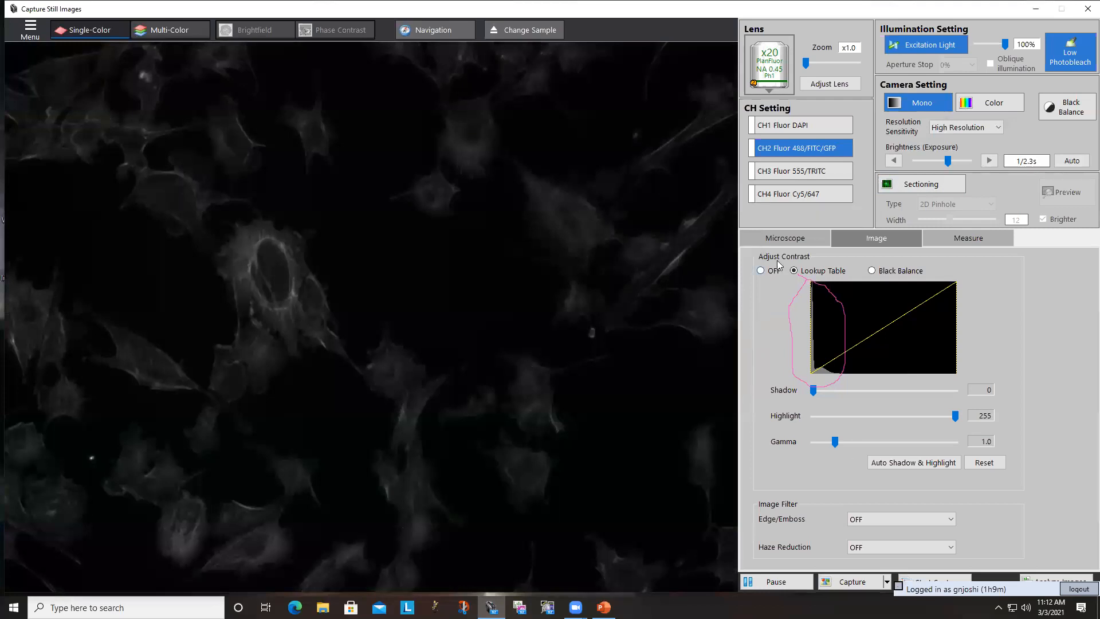
- Apply a Custom camera resolution and sensitivity setting with 2x2 binning
{"action": "left_click", "coordinate": [967, 130]}
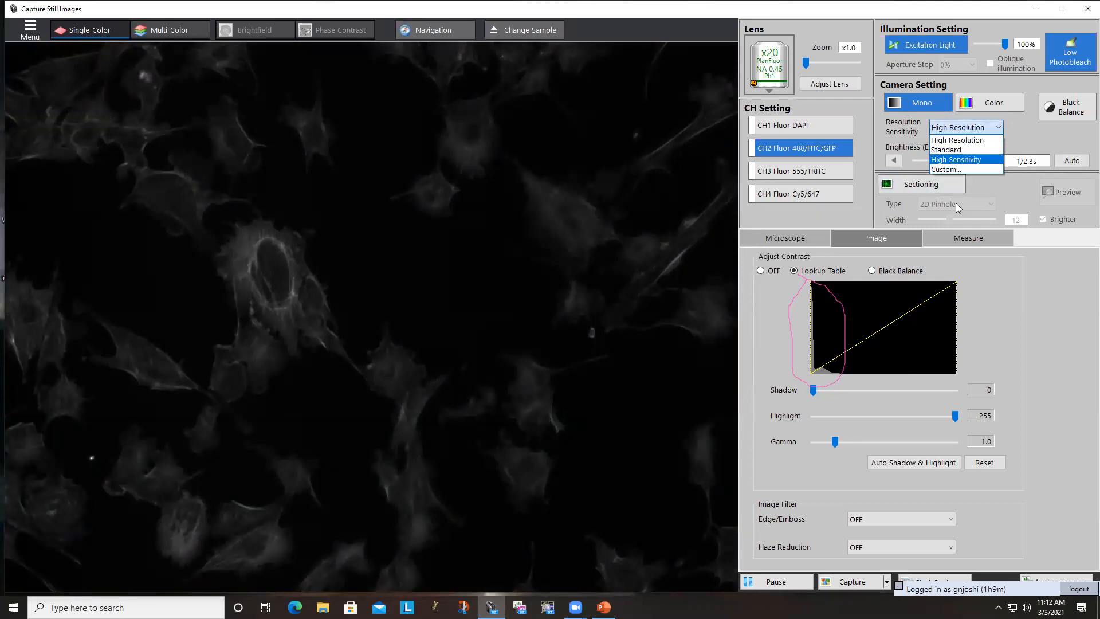
{"action": "left_click", "coordinate": [948, 170]}
{"action": "left_click", "coordinate": [814, 165]}
{"action": "left_click", "coordinate": [797, 185]}
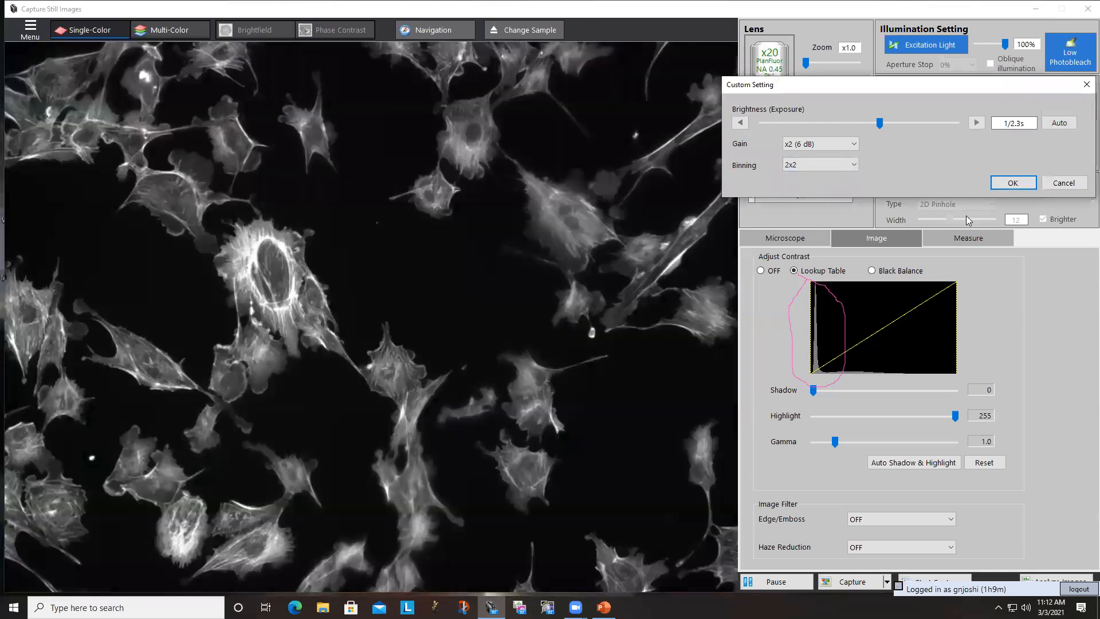
{"action": "left_click", "coordinate": [1011, 184]}
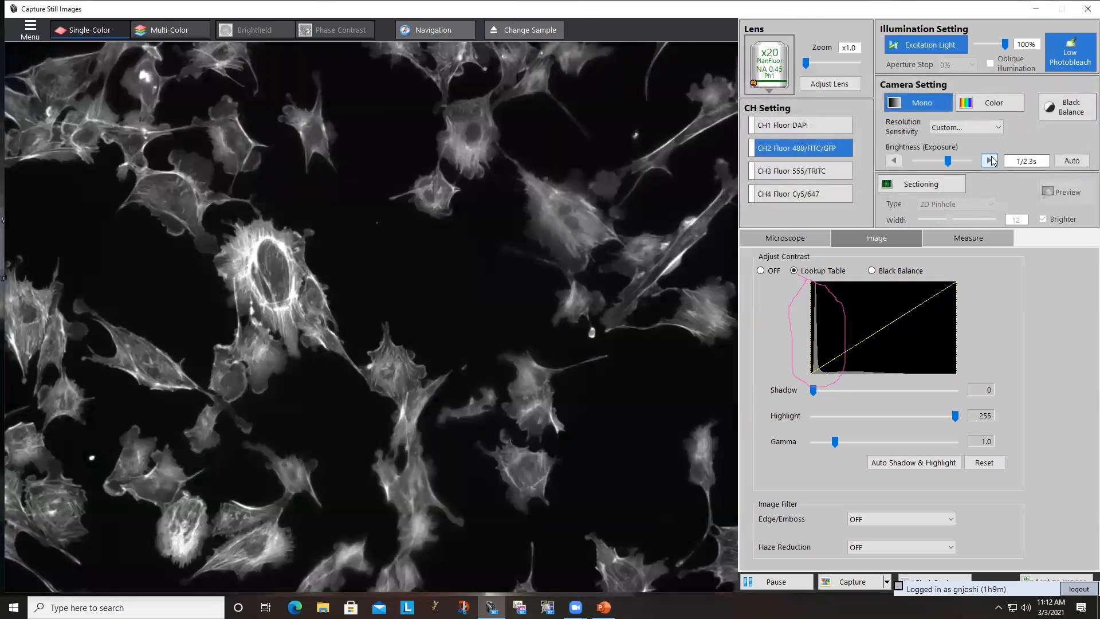
- Switch the camera's resolution and sensitivity from Custom to Standard, and on to High Resolution
{"action": "left_click", "coordinate": [973, 126]}
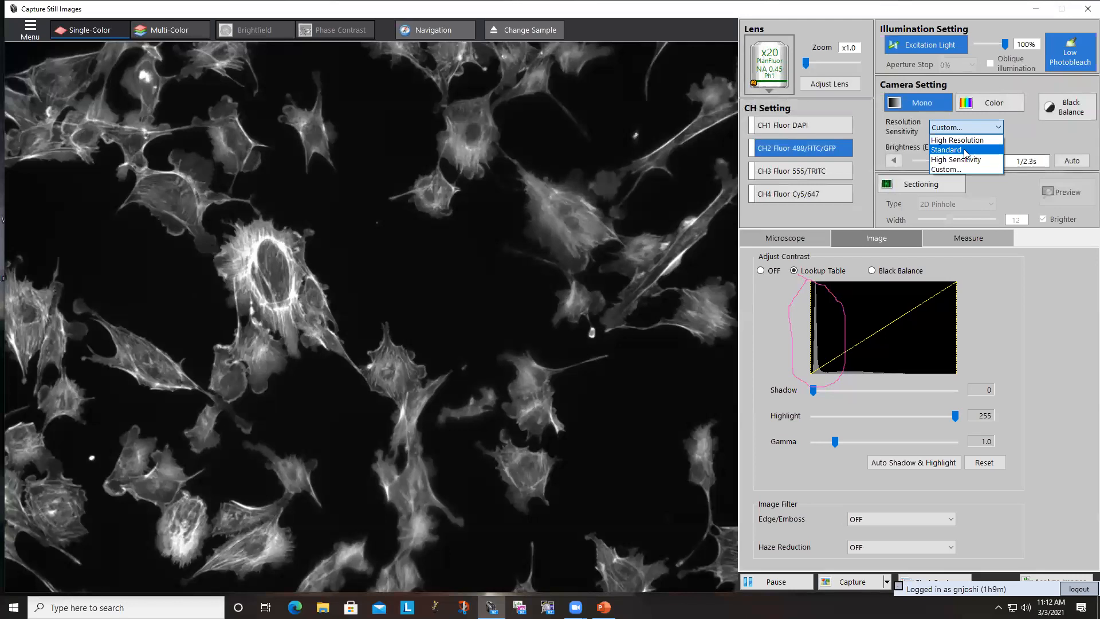
{"action": "left_click", "coordinate": [965, 150]}
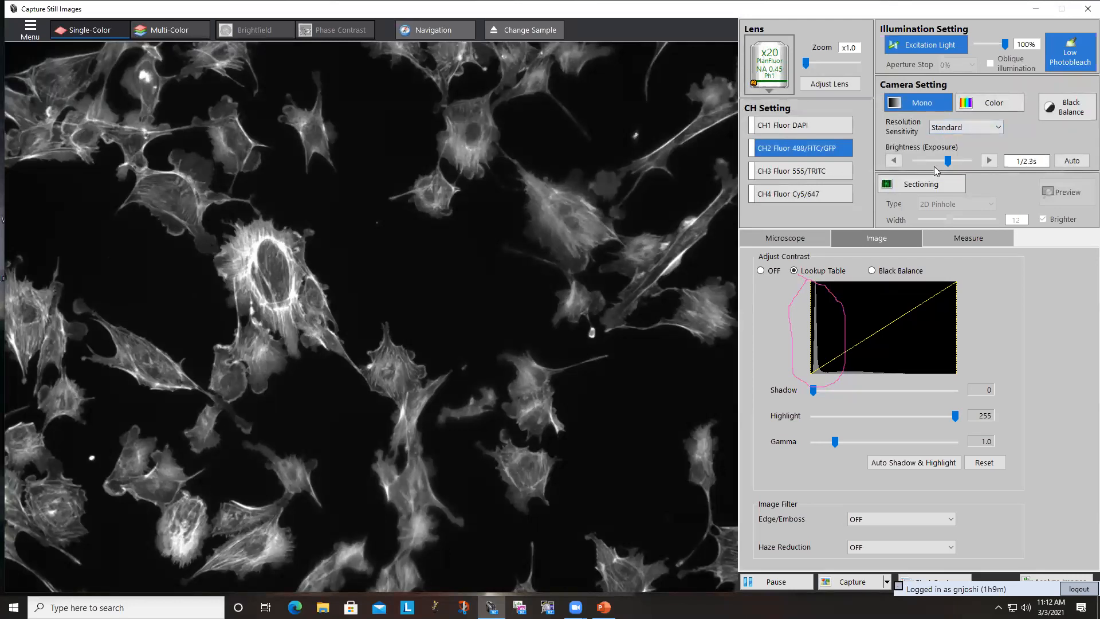
{"action": "left_click", "coordinate": [996, 126]}
{"action": "left_click", "coordinate": [955, 141]}
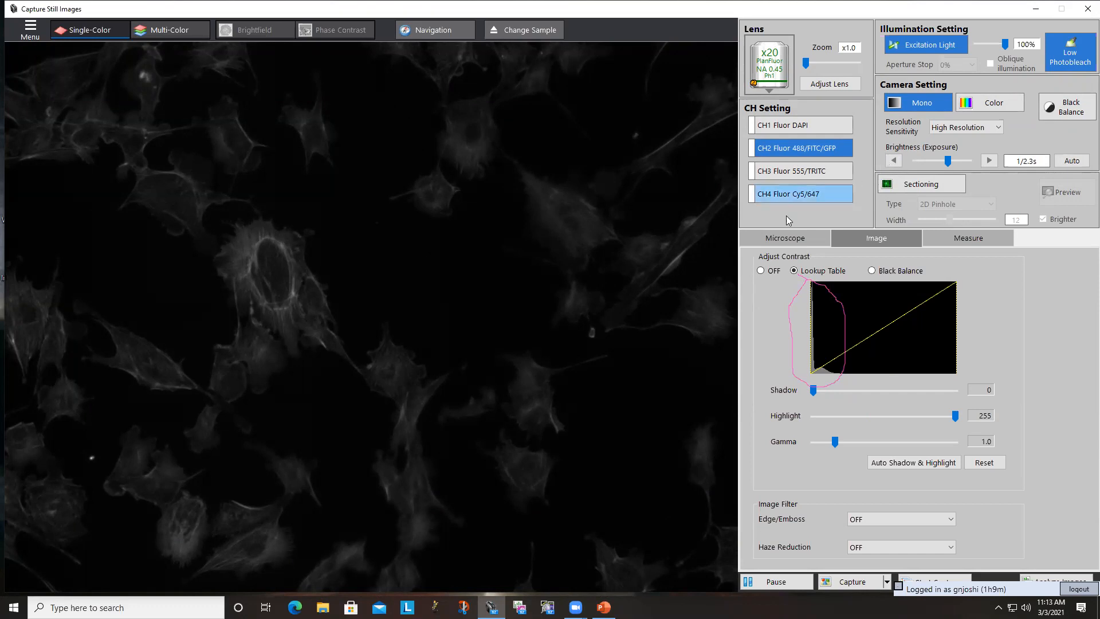
- Show the microscope settings and apply a Custom camera setting with x4 (12 dB) gain
{"action": "left_click", "coordinate": [802, 234]}
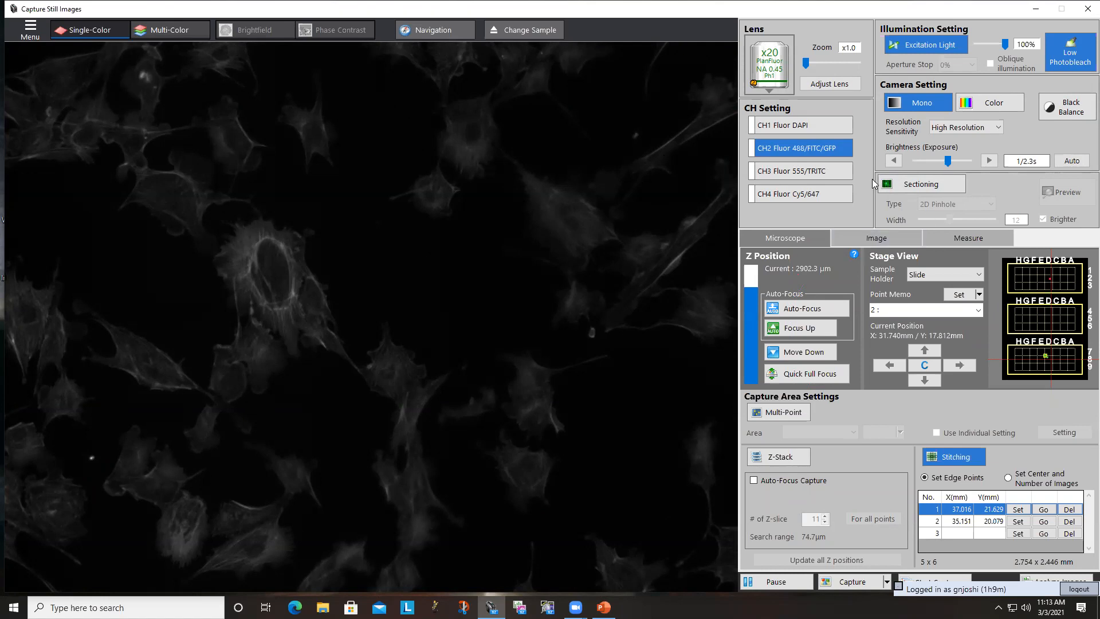
{"action": "left_click", "coordinate": [950, 129]}
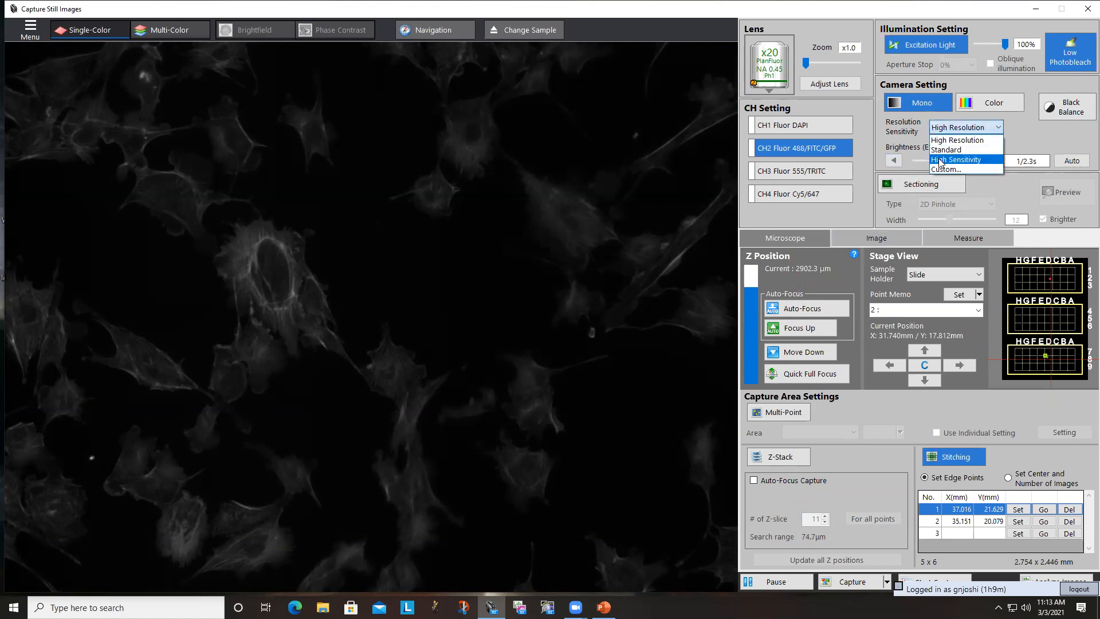
{"action": "left_click", "coordinate": [945, 165]}
{"action": "left_click", "coordinate": [787, 144]}
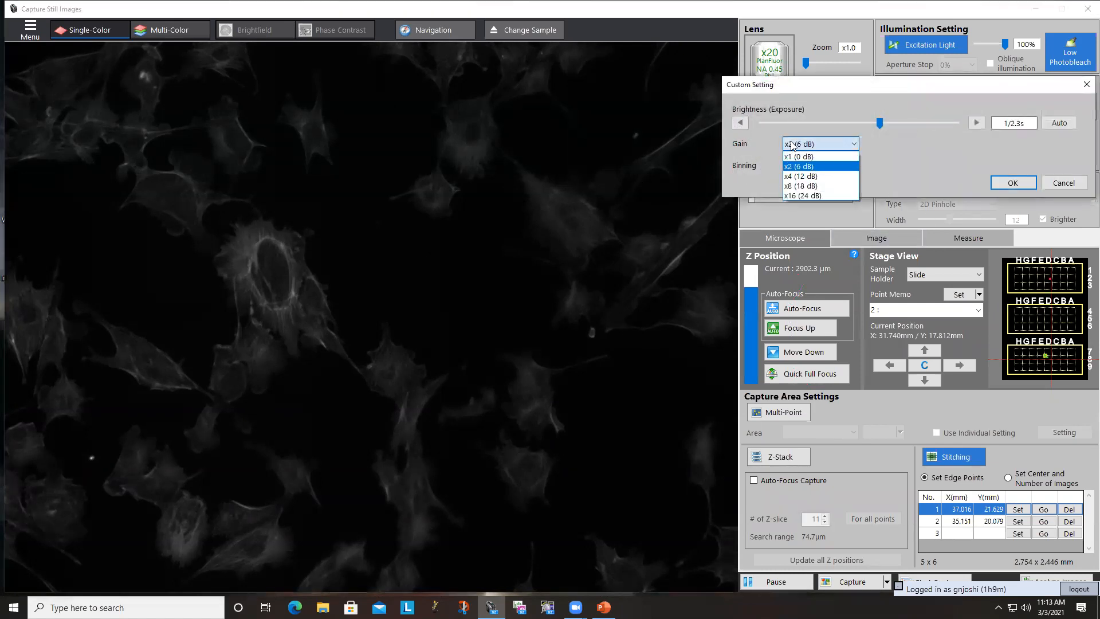
{"action": "left_click", "coordinate": [792, 176]}
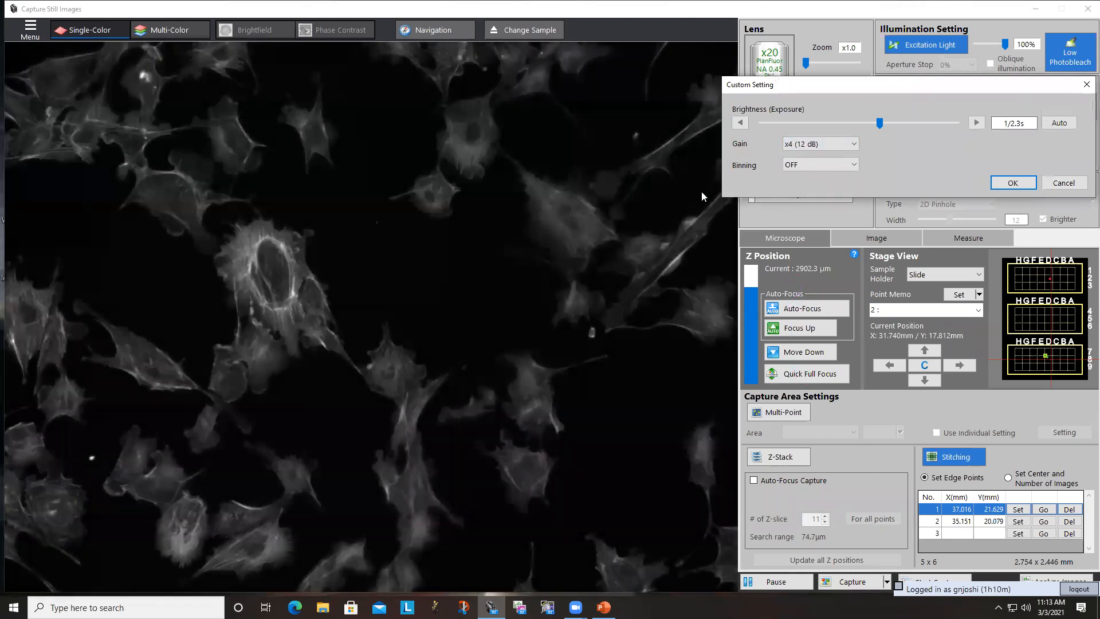
{"action": "left_click", "coordinate": [1012, 183]}
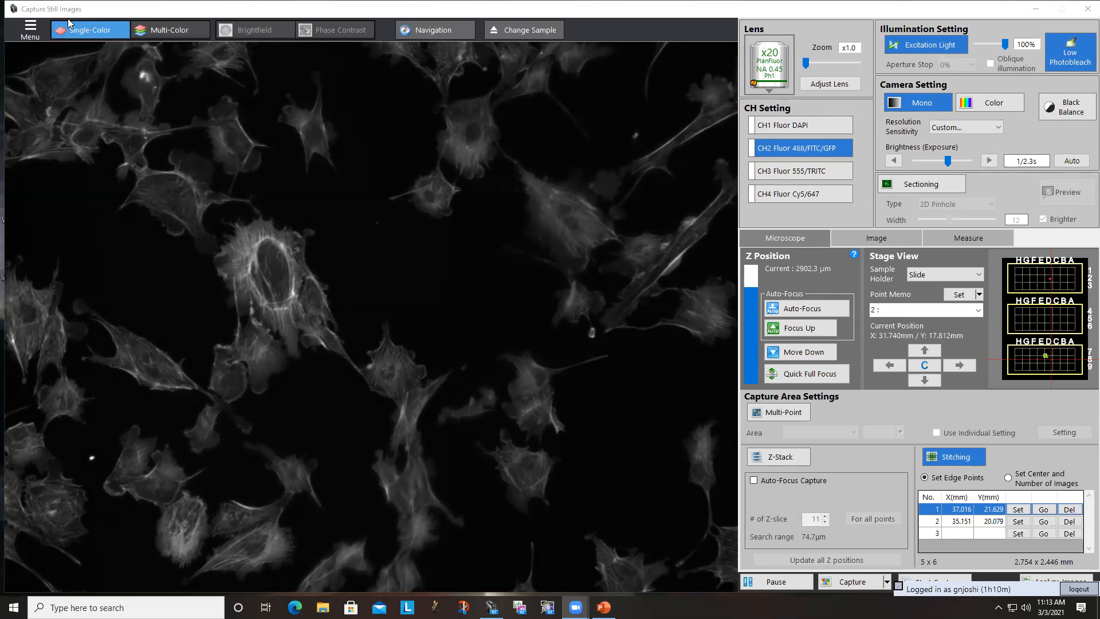
- Show the CH1 DAPI channel at a 1/3s exposure and refocus the live image
{"action": "left_click", "coordinate": [745, 126]}
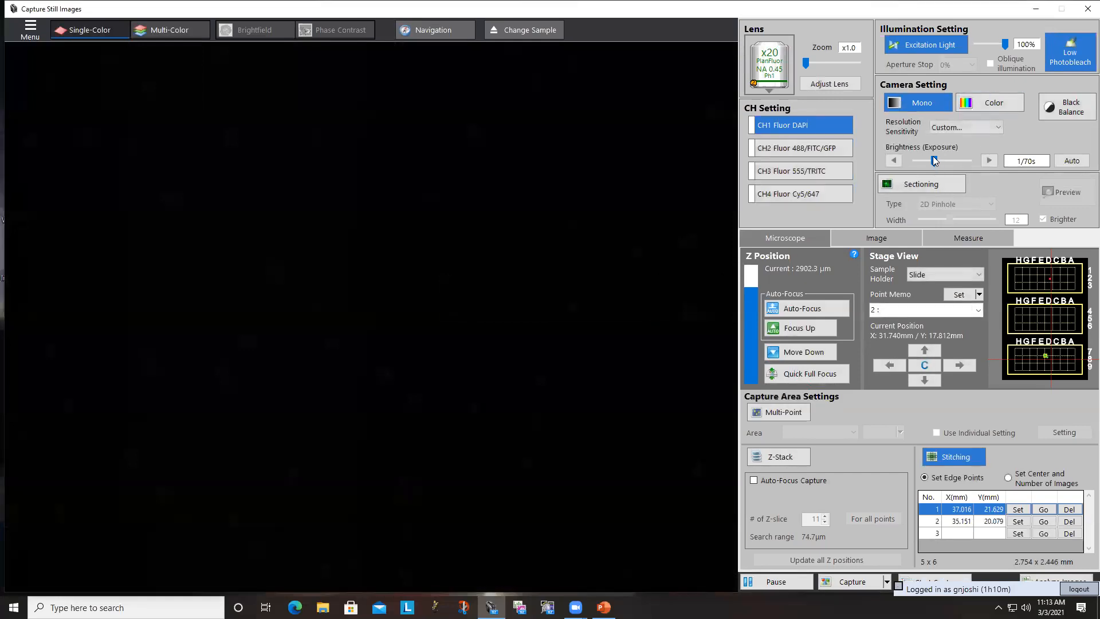
{"action": "left_click_drag", "start_coordinate": [933, 161], "coordinate": [945, 163]}
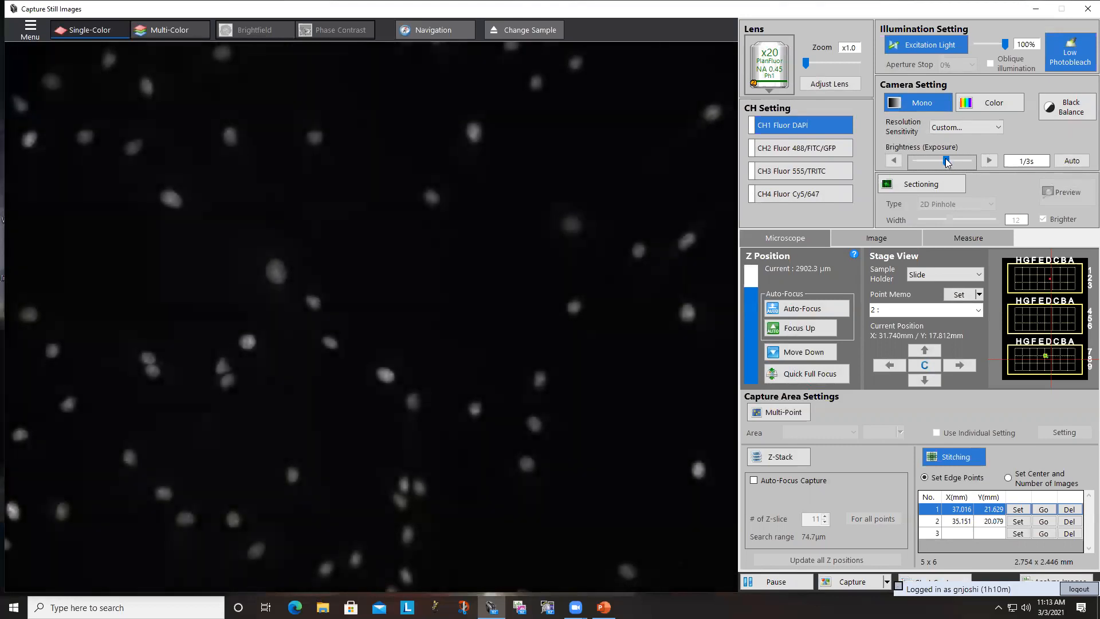
{"action": "scroll", "coordinate": [657, 215], "scroll_direction": "up", "scroll_amount": 1}
{"action": "scroll", "coordinate": [657, 214], "scroll_direction": "up", "scroll_amount": 1}
- Select the CH3 555/TRITC channel and open the capture settings for a Multi-Color capture
{"action": "left_click", "coordinate": [763, 173]}
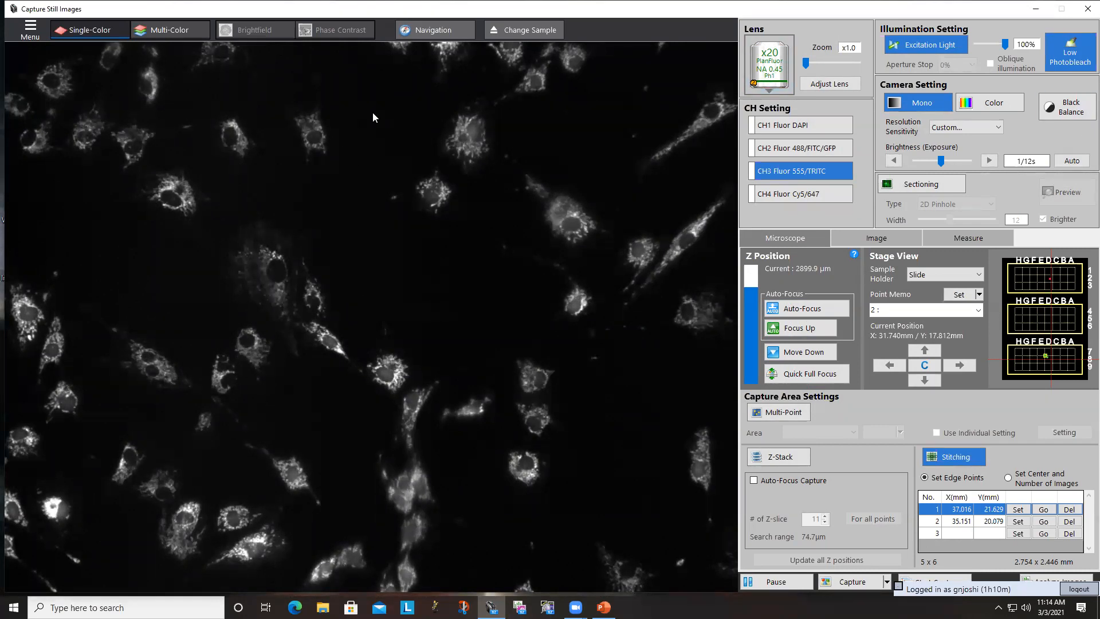
{"action": "left_click", "coordinate": [144, 37]}
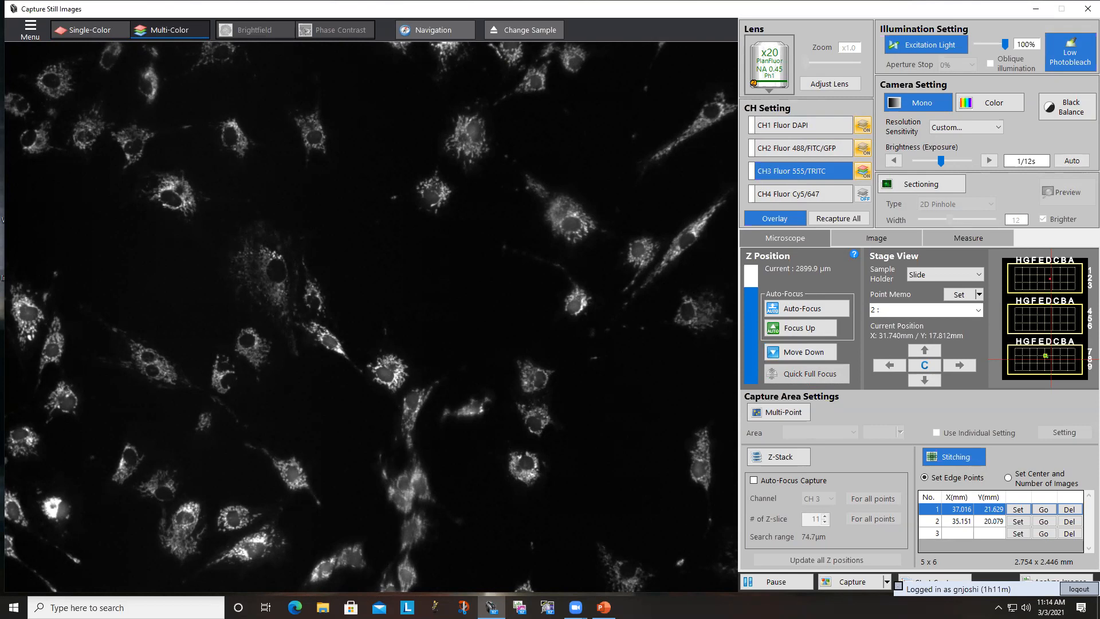
{"action": "left_click", "coordinate": [858, 582]}
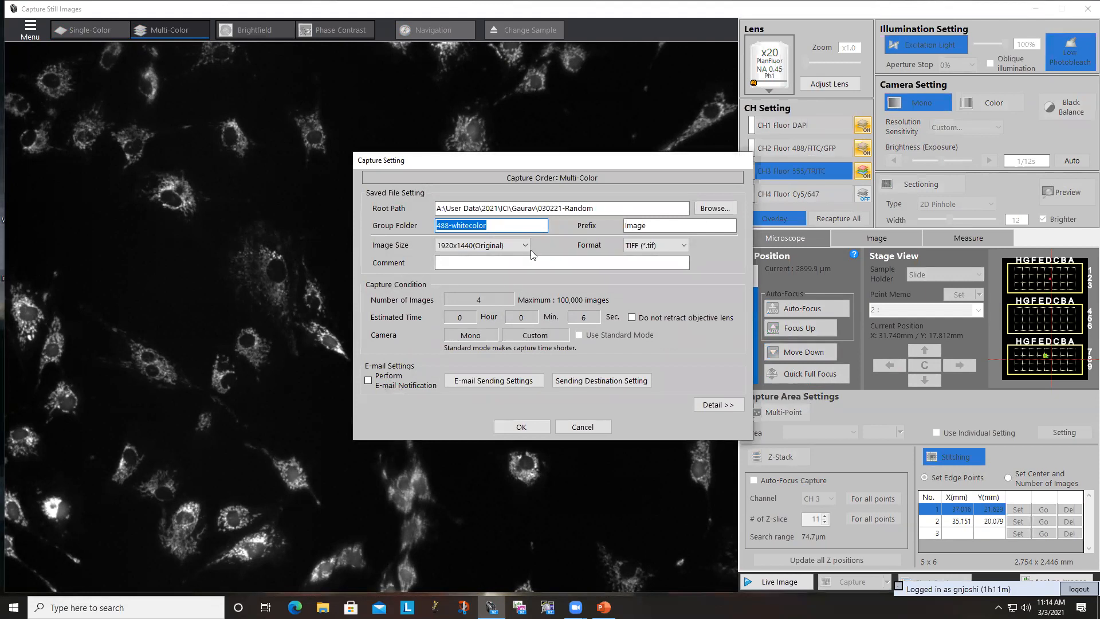
- Browse for the capture's root path and expand the first lab folder under User Data\2021 on the A: drive
{"action": "left_click", "coordinate": [708, 208]}
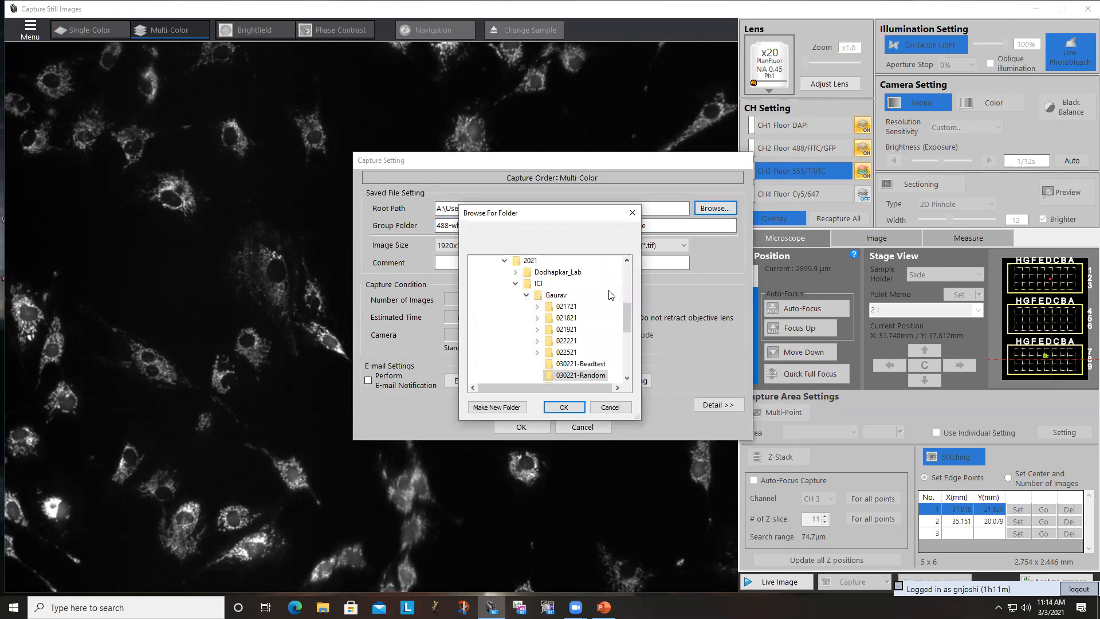
{"action": "left_click_drag", "start_coordinate": [626, 312], "coordinate": [625, 322]}
{"action": "left_click", "coordinate": [516, 271]}
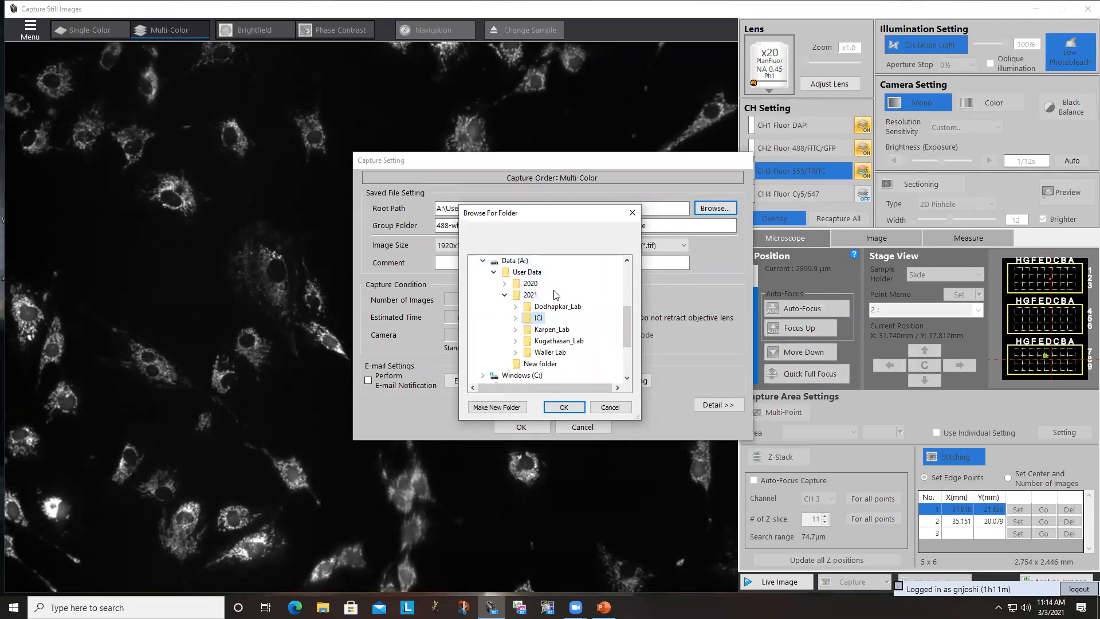
{"action": "left_click_drag", "start_coordinate": [630, 314], "coordinate": [630, 310]}
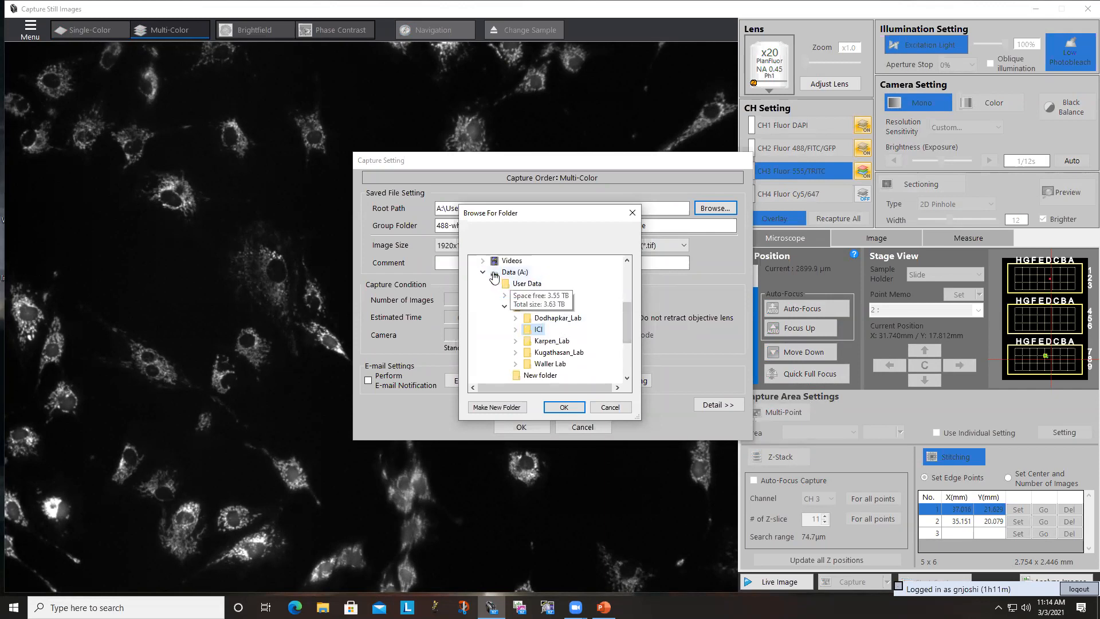
{"action": "double_click", "coordinate": [559, 318]}
{"action": "scroll", "coordinate": [566, 362], "scroll_direction": "up", "scroll_amount": 2}
{"action": "scroll", "coordinate": [566, 362], "scroll_direction": "down", "scroll_amount": 1}
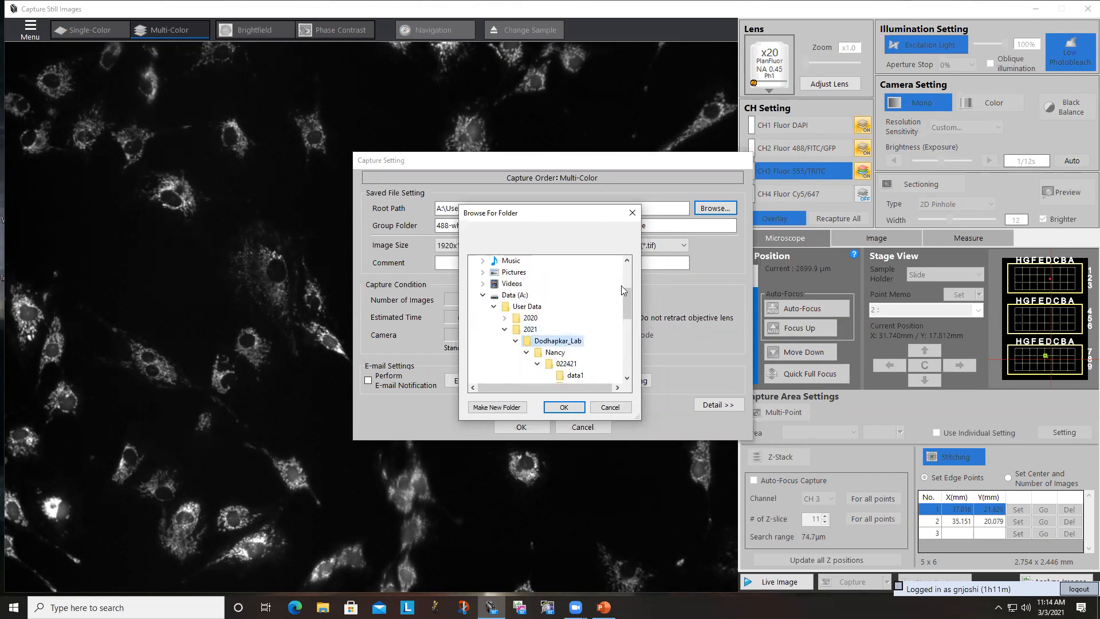
- Create a new folder named 030321-training inside the selected lab folder
{"action": "left_click", "coordinate": [499, 407]}
{"action": "type", "text": "030321-training"}
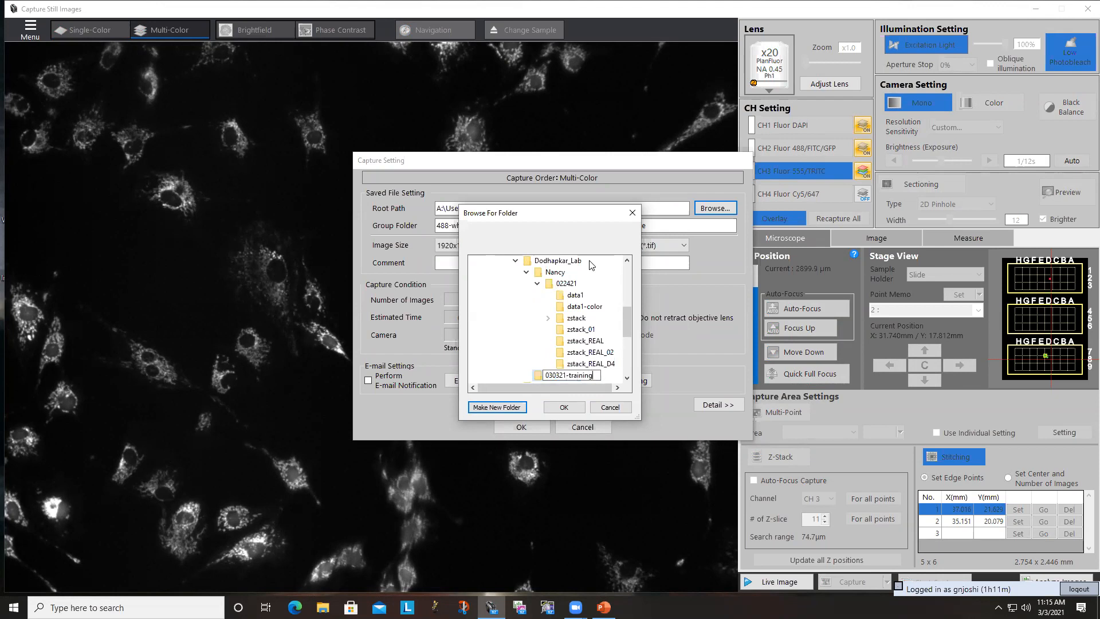
{"action": "key", "text": "Return"}
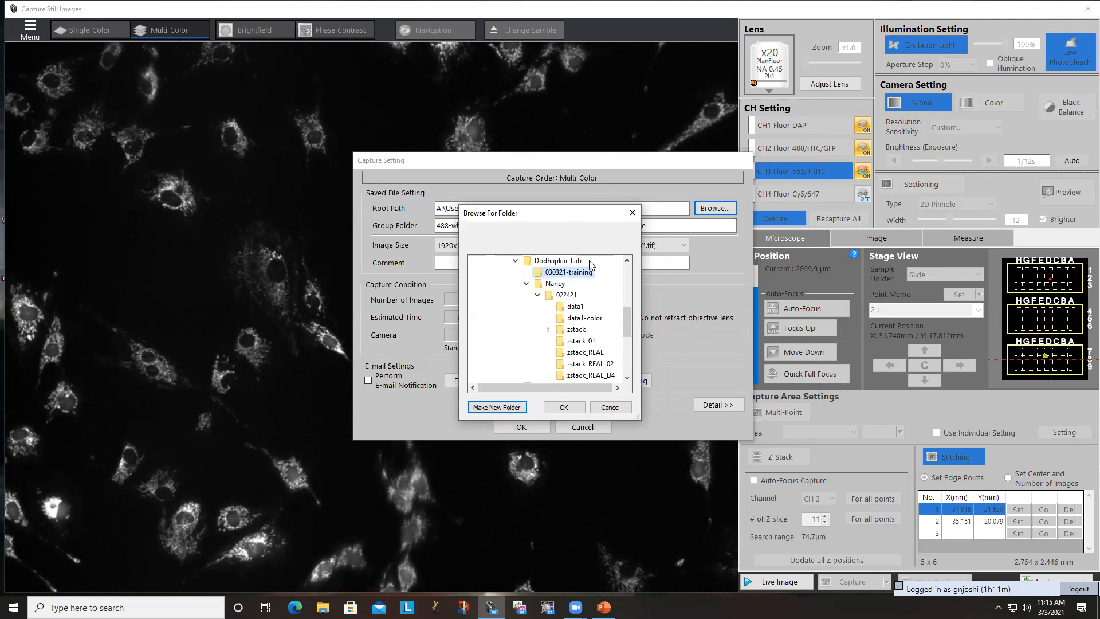
- Add a new folder inside the personal folder below 030321-training, and choose 030321-training as the capture's root path
{"action": "left_click", "coordinate": [564, 286]}
{"action": "left_click", "coordinate": [504, 408]}
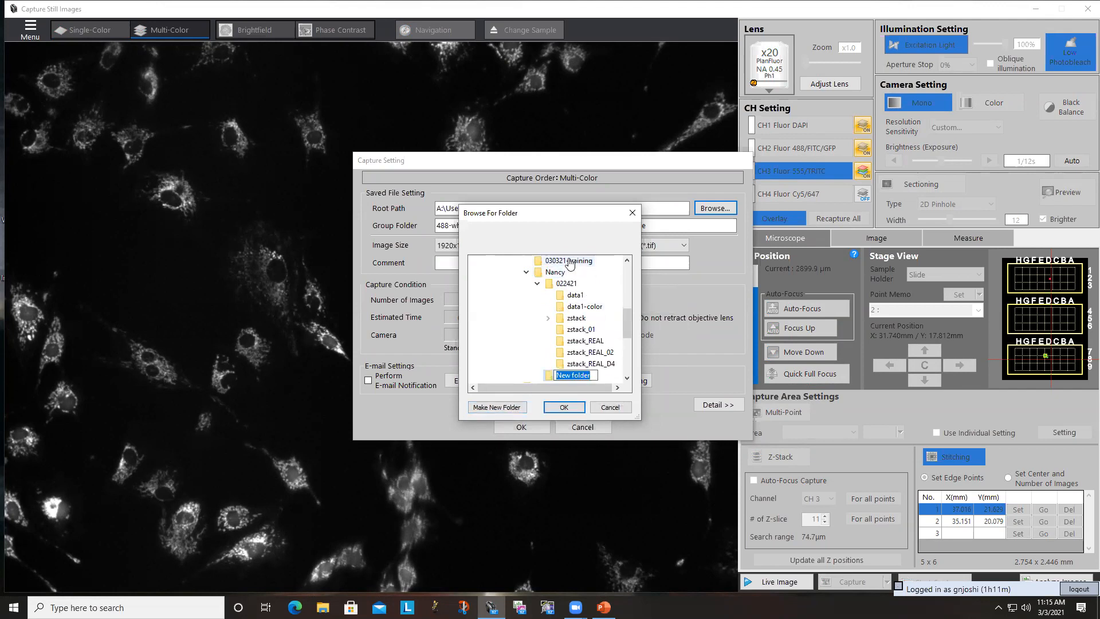
{"action": "left_click", "coordinate": [565, 262]}
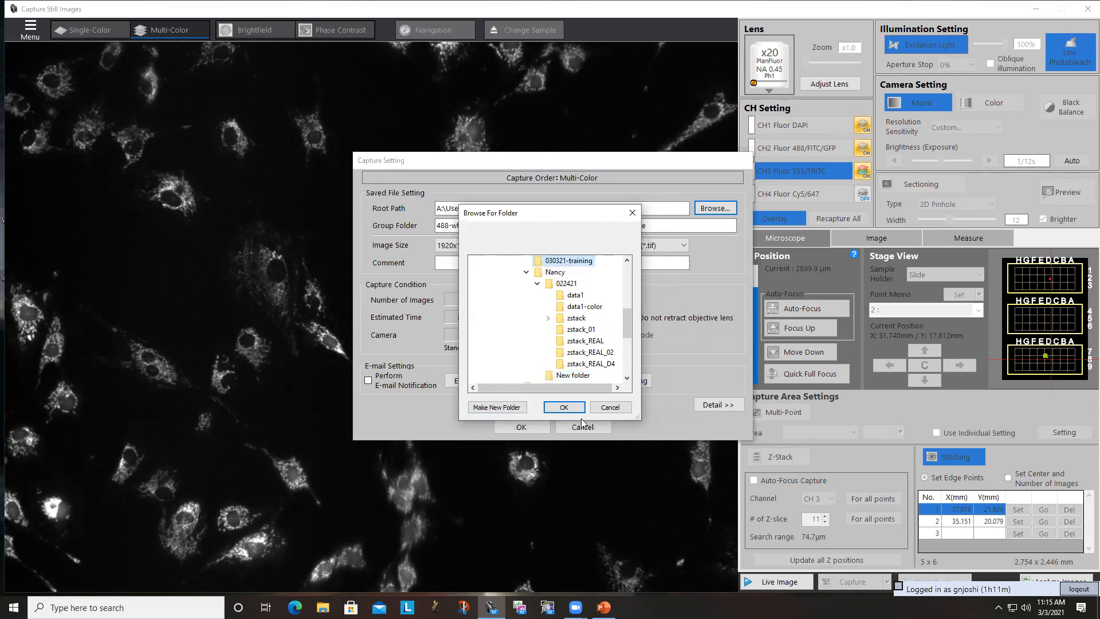
{"action": "left_click", "coordinate": [567, 408]}
- Name the capture's group folder Cells and choose the 1920x1440(Original) image size
{"action": "left_click_drag", "start_coordinate": [516, 225], "coordinate": [417, 227]}
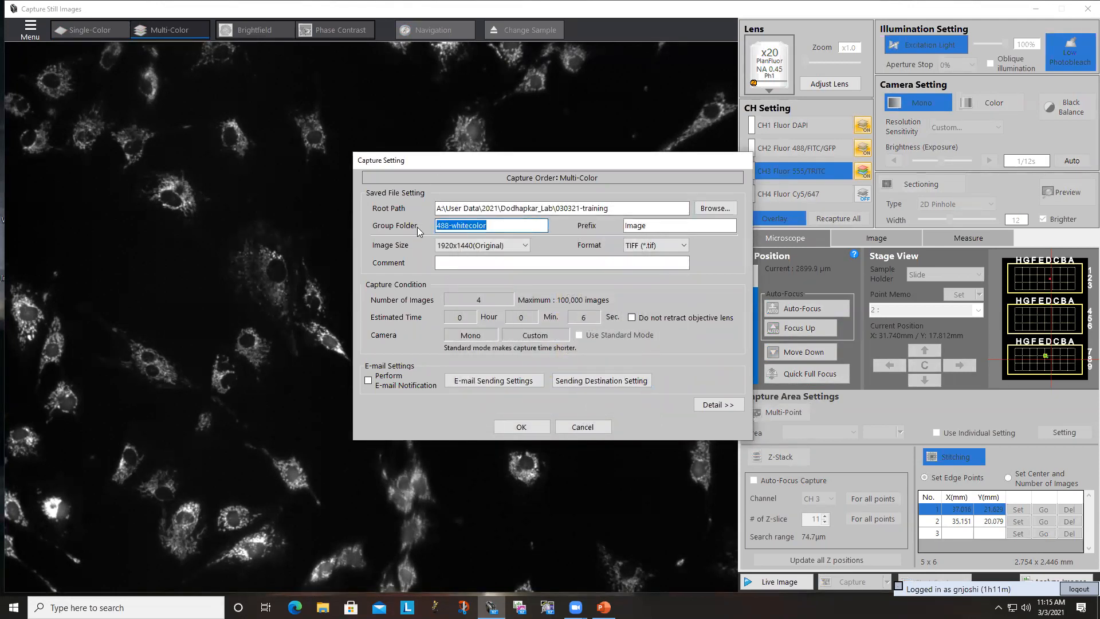
{"action": "type", "text": "image"}
{"action": "key", "text": "BackSpace"}
{"action": "key", "text": "BackSpace"}
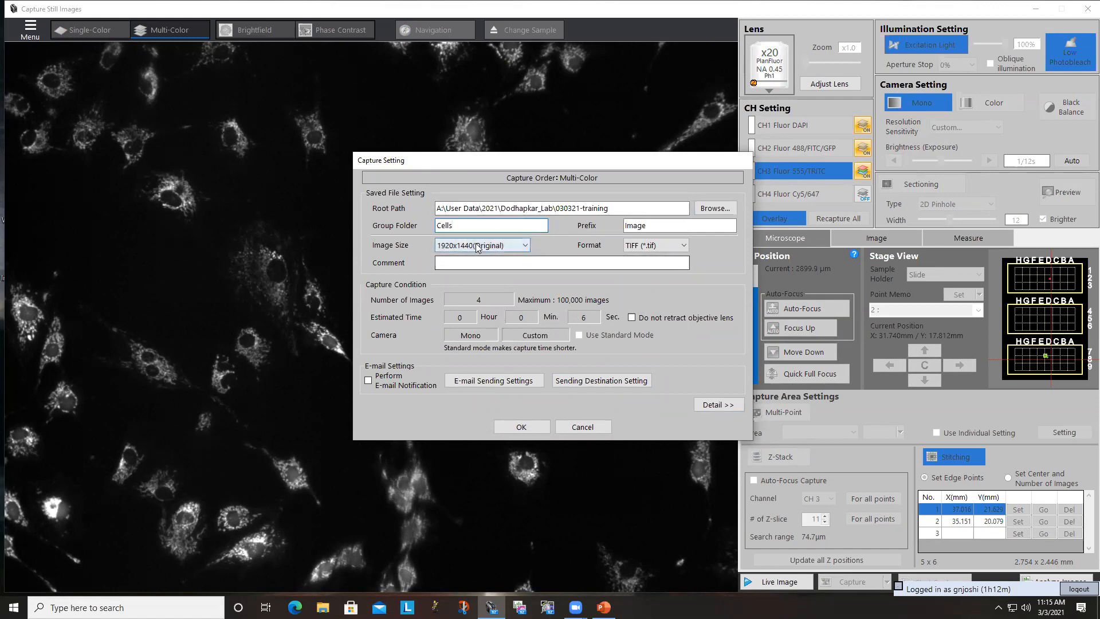
{"action": "left_click", "coordinate": [441, 246]}
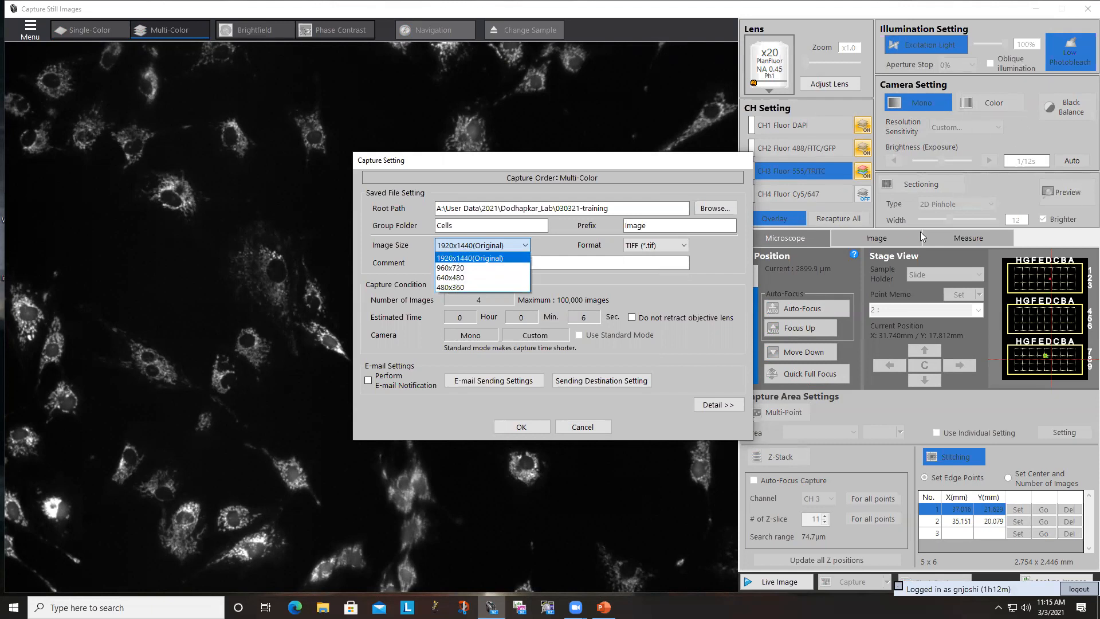
{"action": "left_click", "coordinate": [487, 259]}
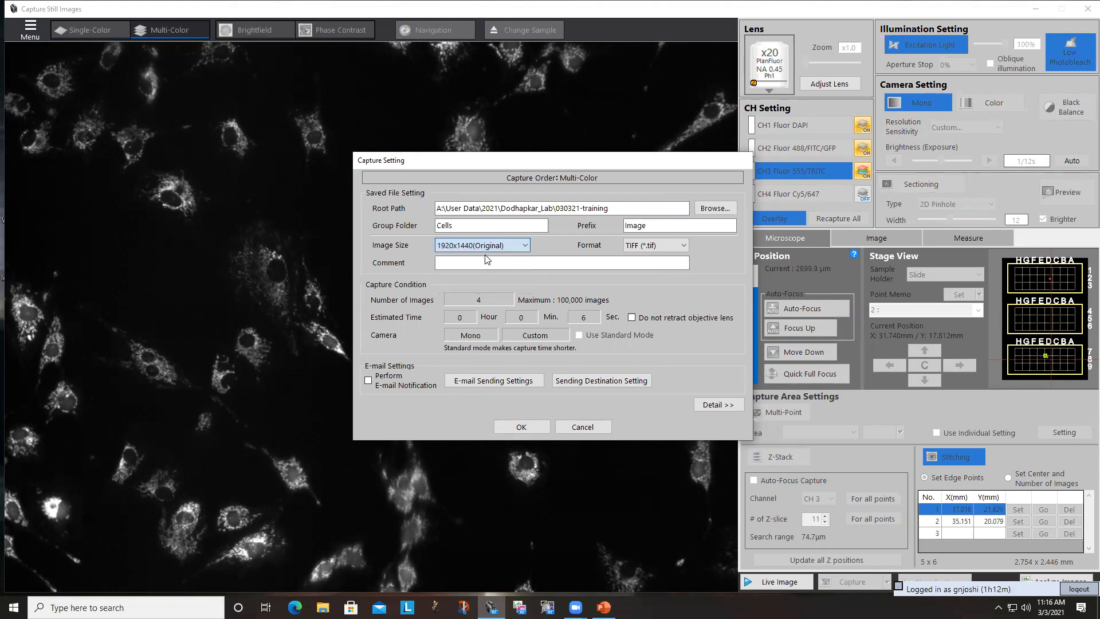
- Confirm the settings to run the Multi-Color capture, and return to the BZ-X800 Viewer to resume the live image
{"action": "left_click", "coordinate": [519, 427]}
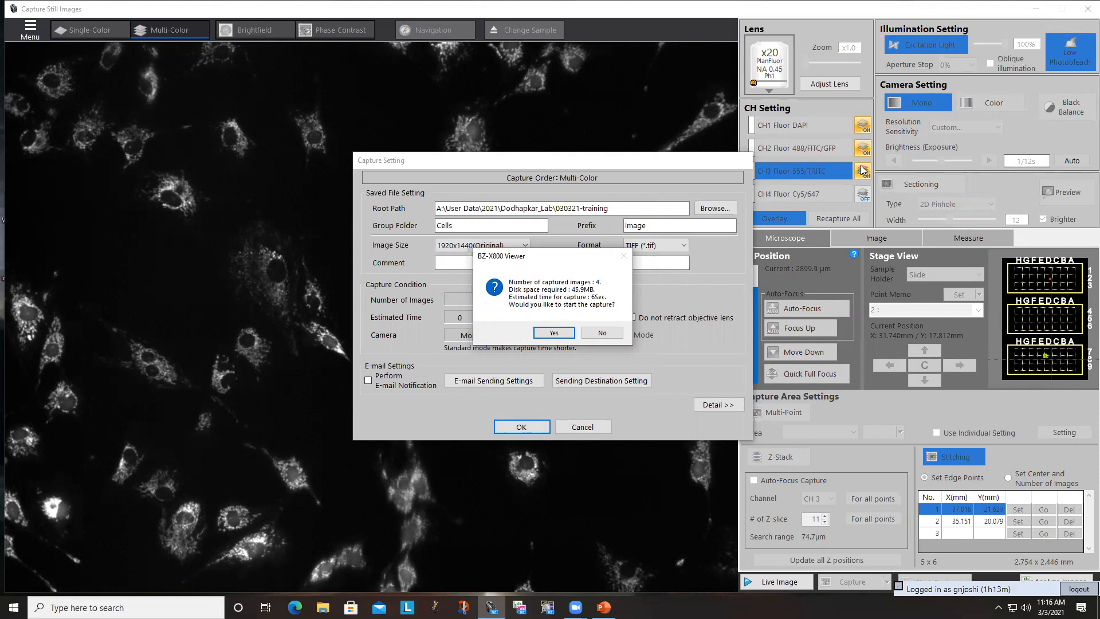
{"action": "left_click", "coordinate": [552, 333]}
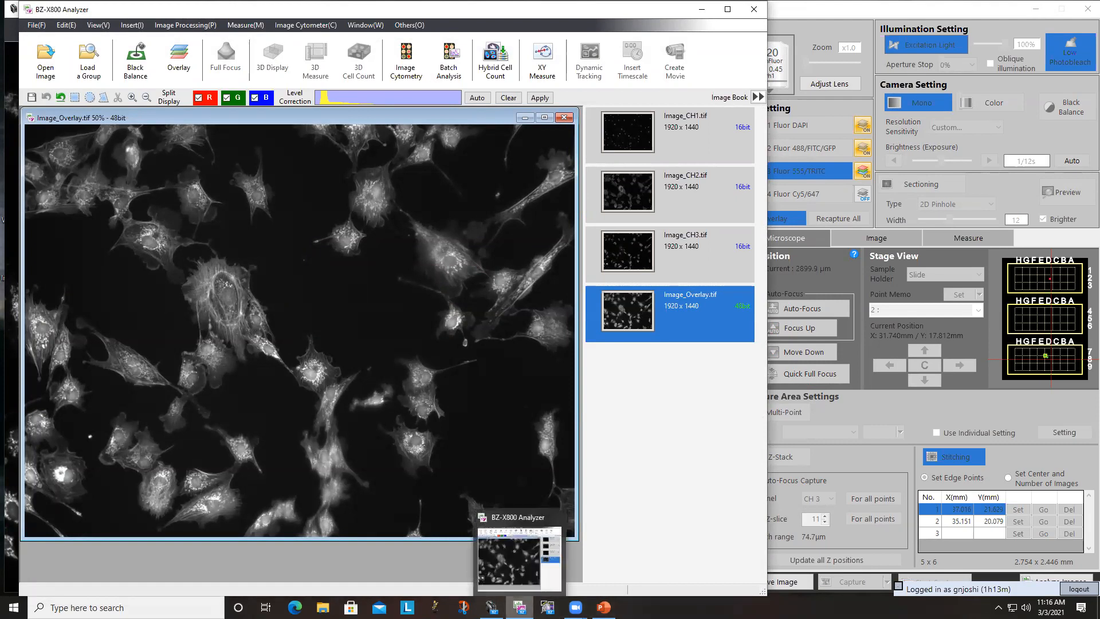
{"action": "left_click", "coordinate": [806, 6]}
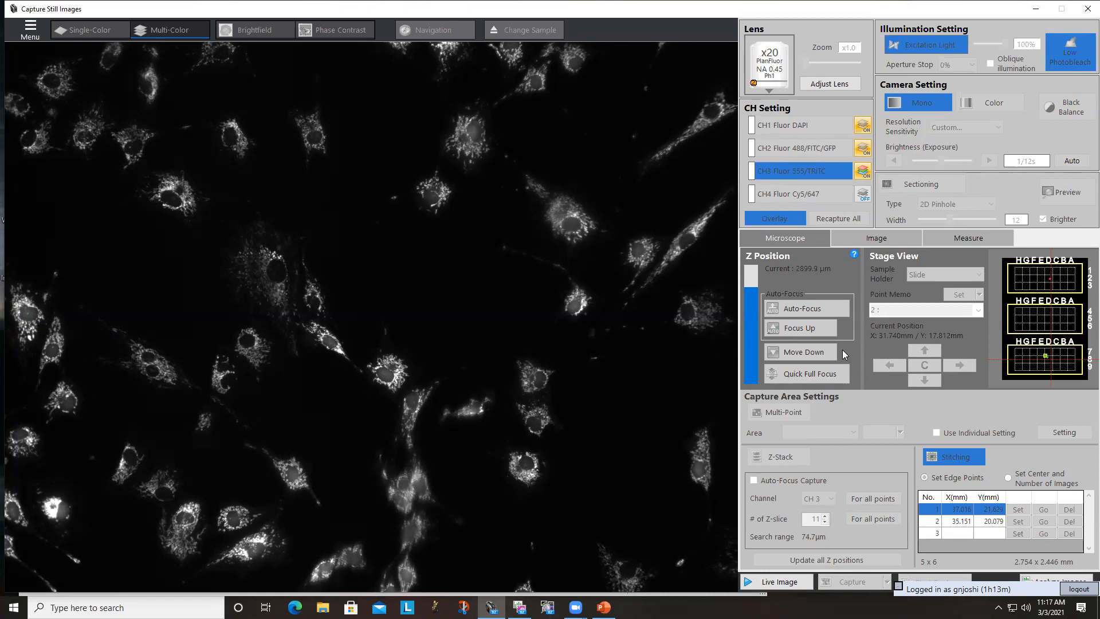
{"action": "left_click", "coordinate": [780, 581]}
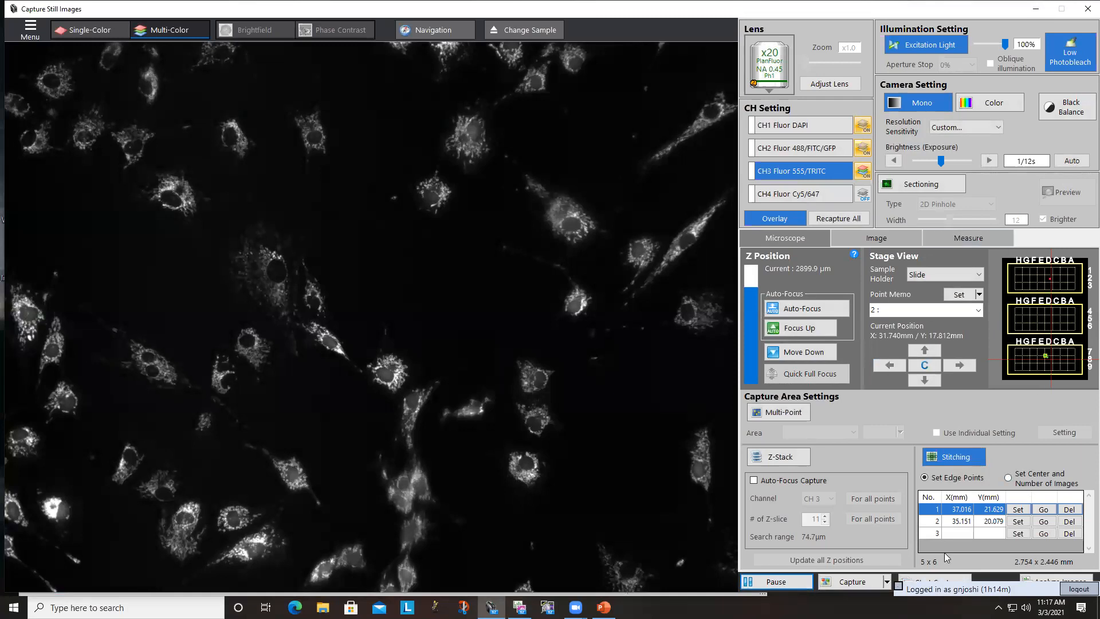
- Open the optional capture settings and try toggling automatic image saving and automatic opening in the BZ-X800 Analyzer
{"action": "left_click", "coordinate": [887, 582]}
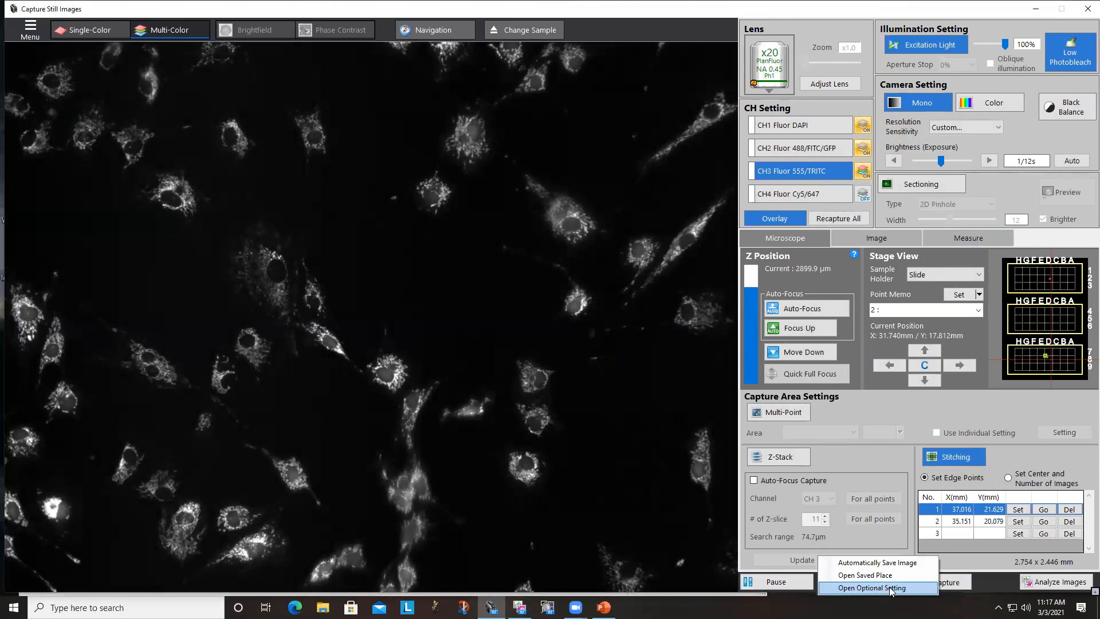
{"action": "left_click", "coordinate": [889, 589]}
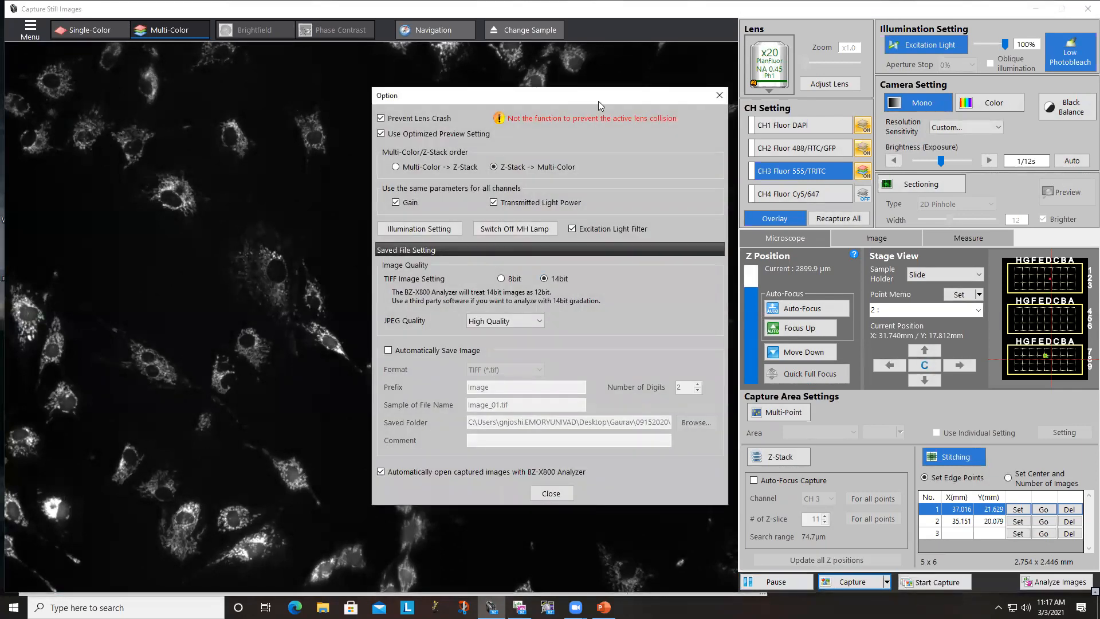
{"action": "left_click_drag", "start_coordinate": [595, 102], "coordinate": [460, 134]}
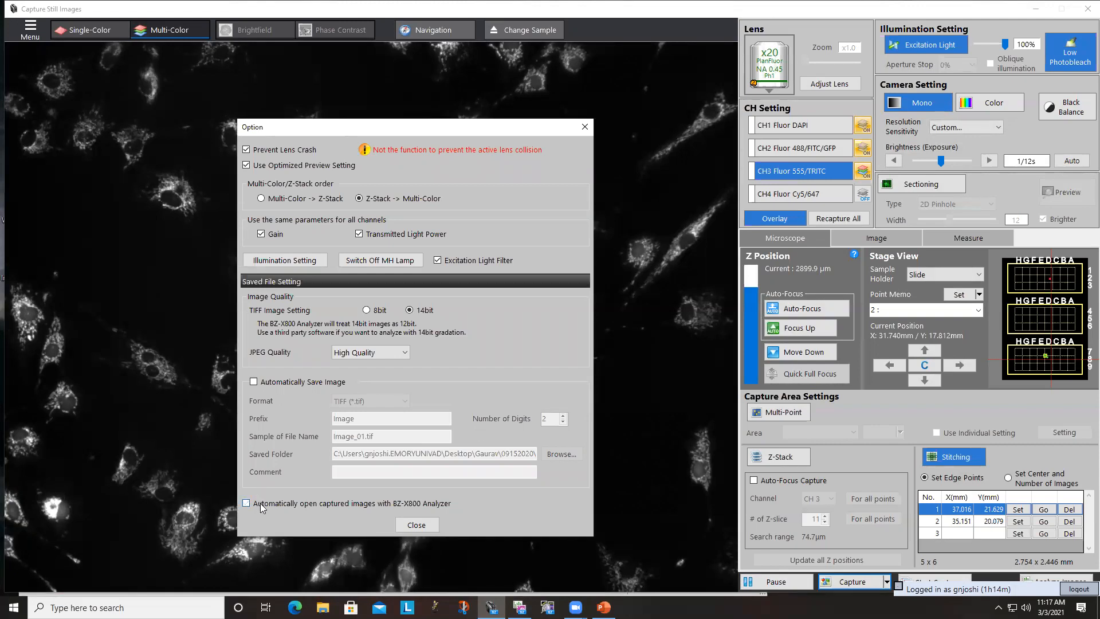
{"action": "left_click", "coordinate": [260, 502]}
{"action": "left_click", "coordinate": [264, 384]}
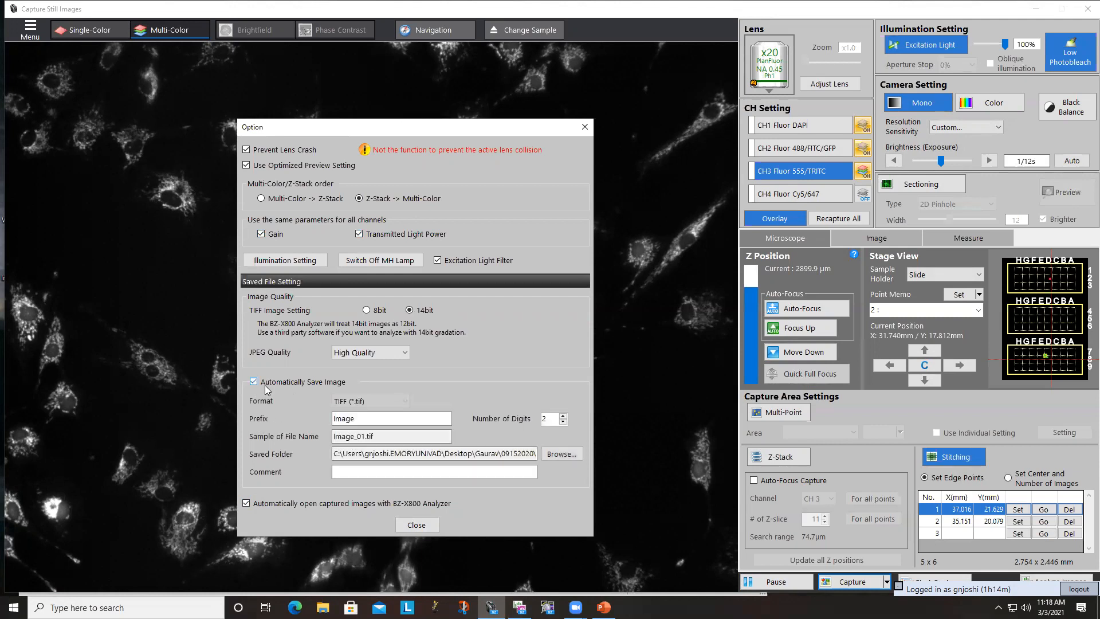
{"action": "left_click", "coordinate": [293, 386]}
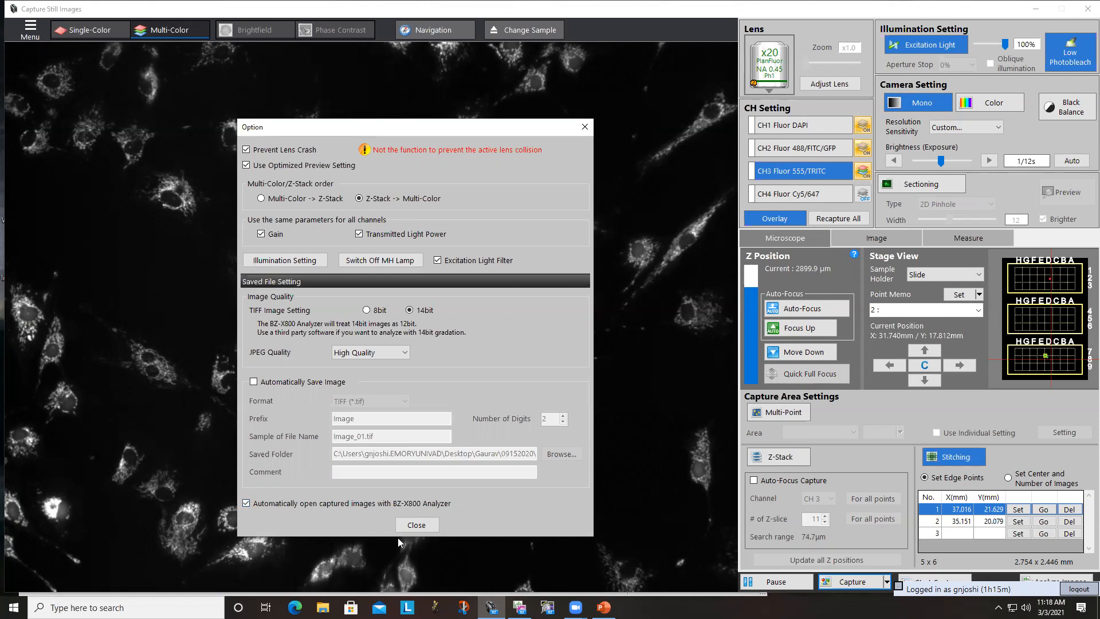
{"action": "left_click", "coordinate": [429, 523]}
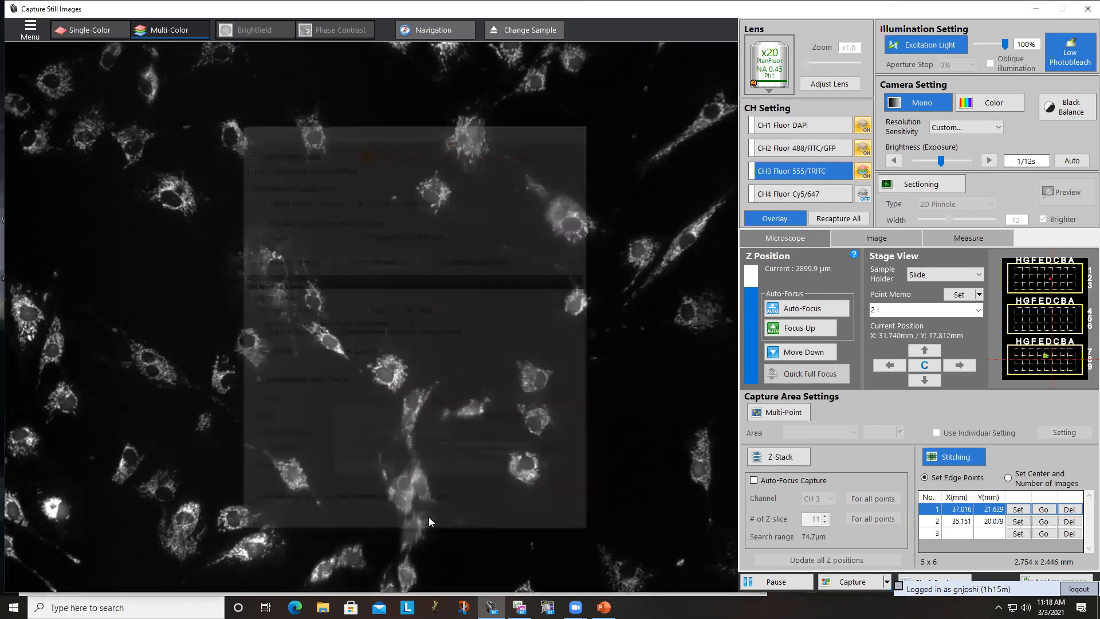
- Reopen the optional capture settings to review the image quality and saved file options, and close them
{"action": "left_click", "coordinate": [886, 581]}
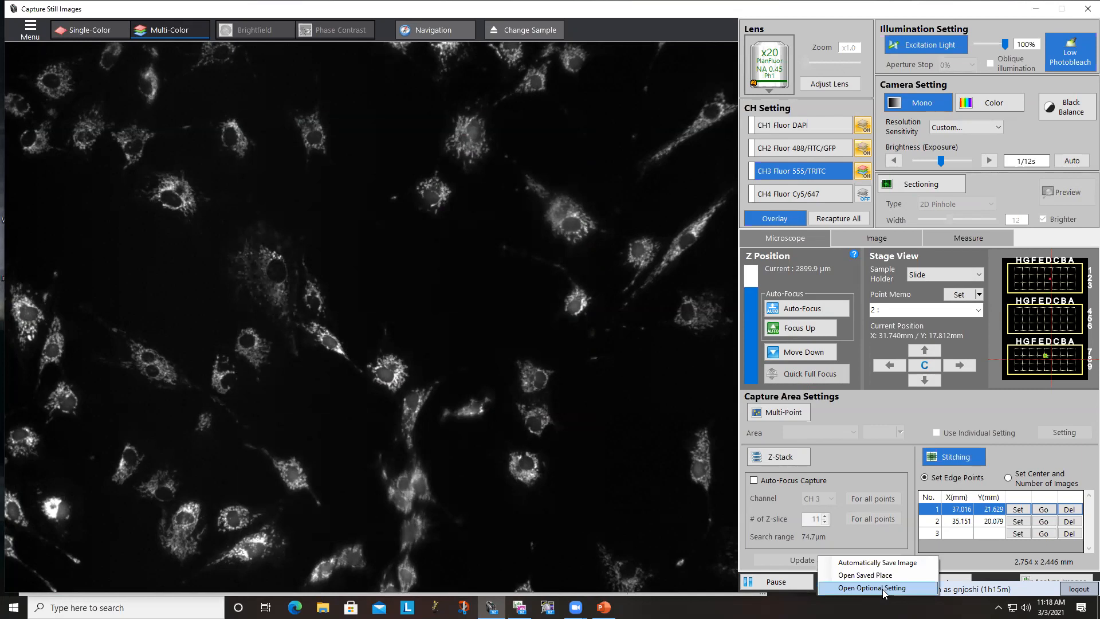
{"action": "left_click", "coordinate": [882, 589]}
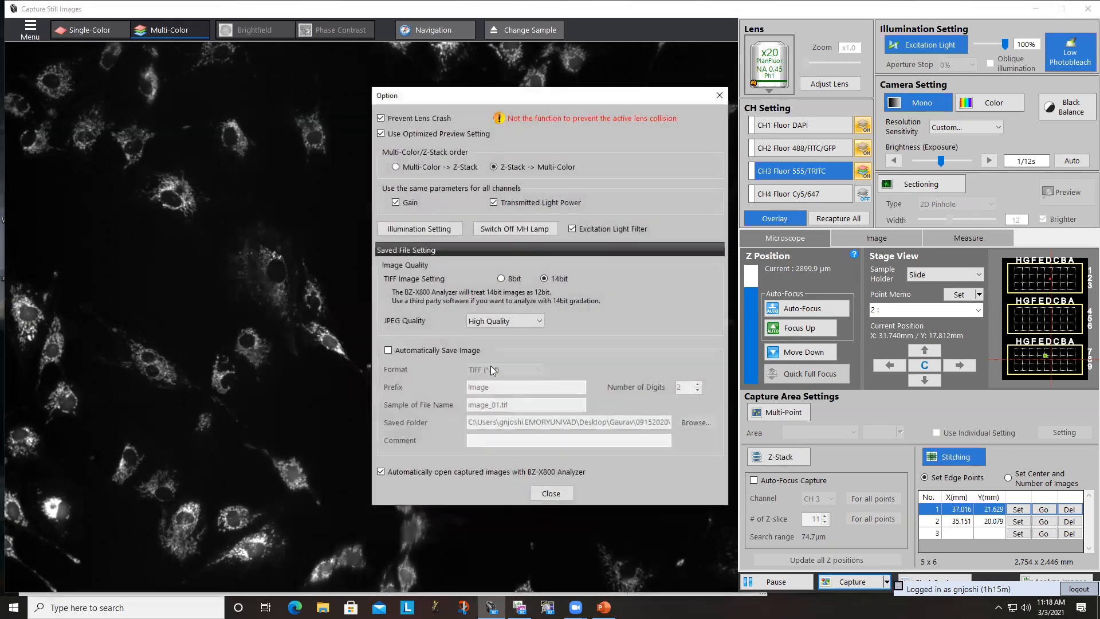
{"action": "left_click", "coordinate": [550, 494]}
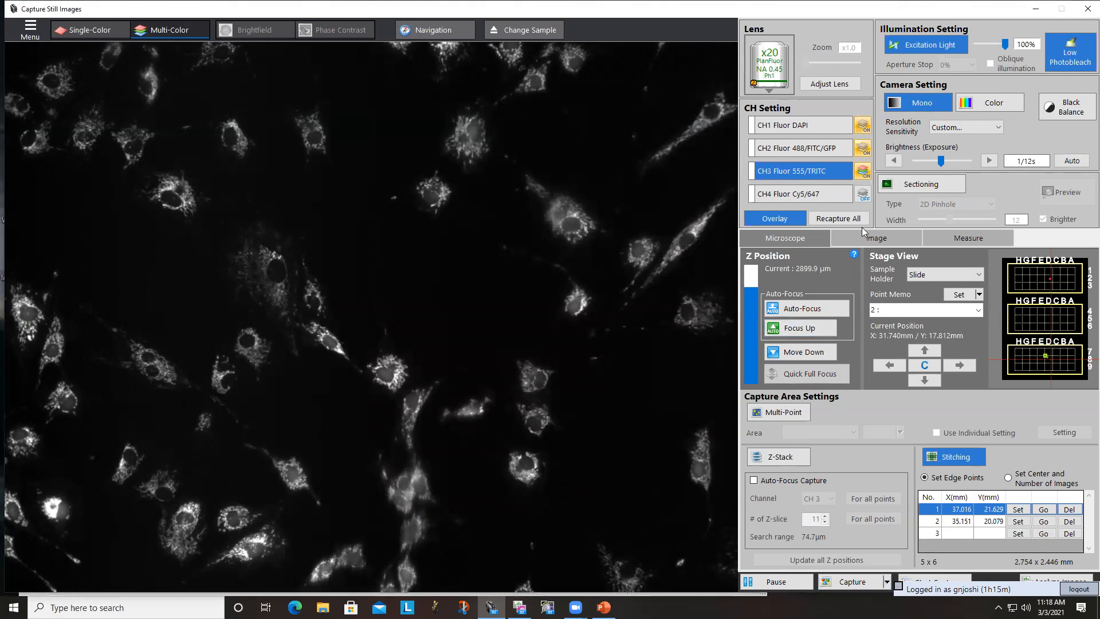
- Assign the display color Purple to the CH1 DAPI channel and Green to the CH2 488/FITC/GFP channel
{"action": "left_click", "coordinate": [754, 127]}
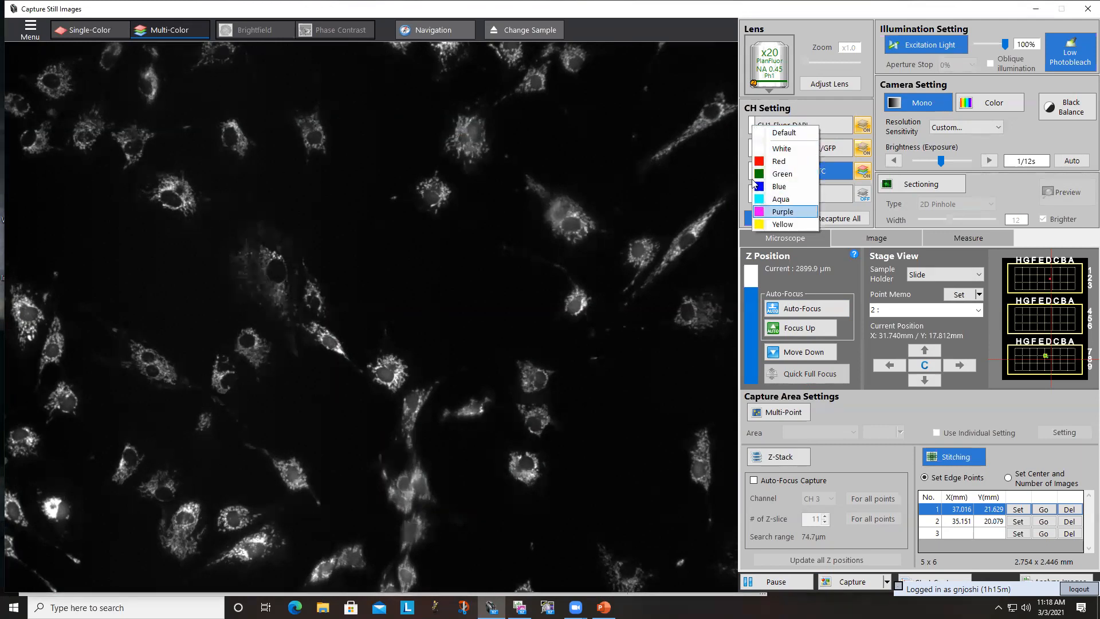
{"action": "left_click", "coordinate": [765, 211]}
{"action": "left_click", "coordinate": [754, 144]}
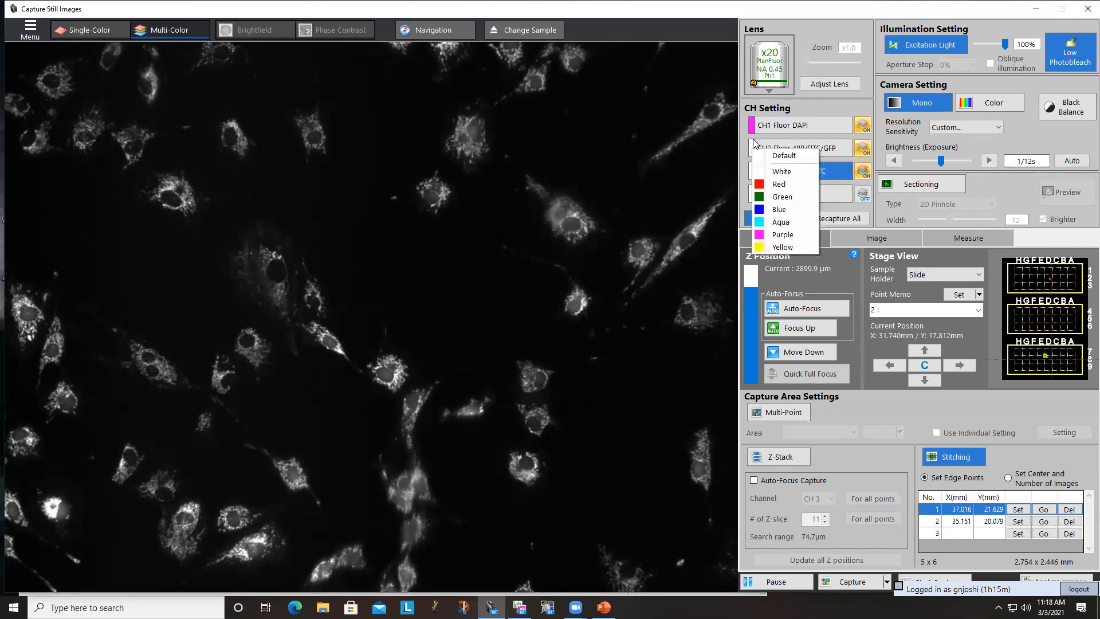
{"action": "left_click", "coordinate": [761, 198]}
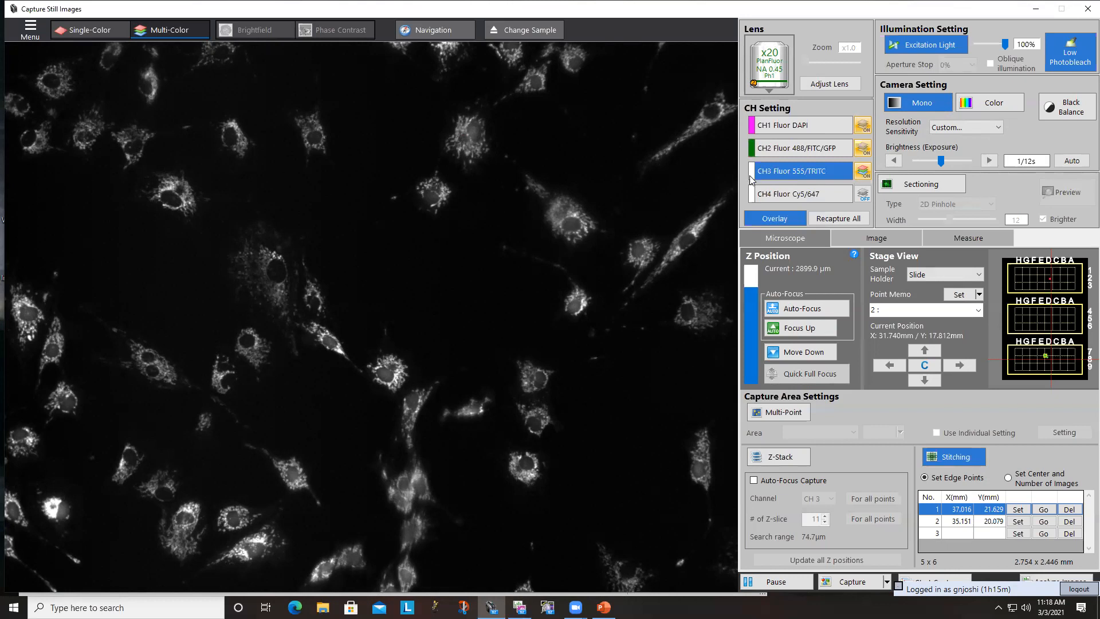
- Run another Multi-Color capture with the group folder Cells_01
{"action": "left_click", "coordinate": [848, 583]}
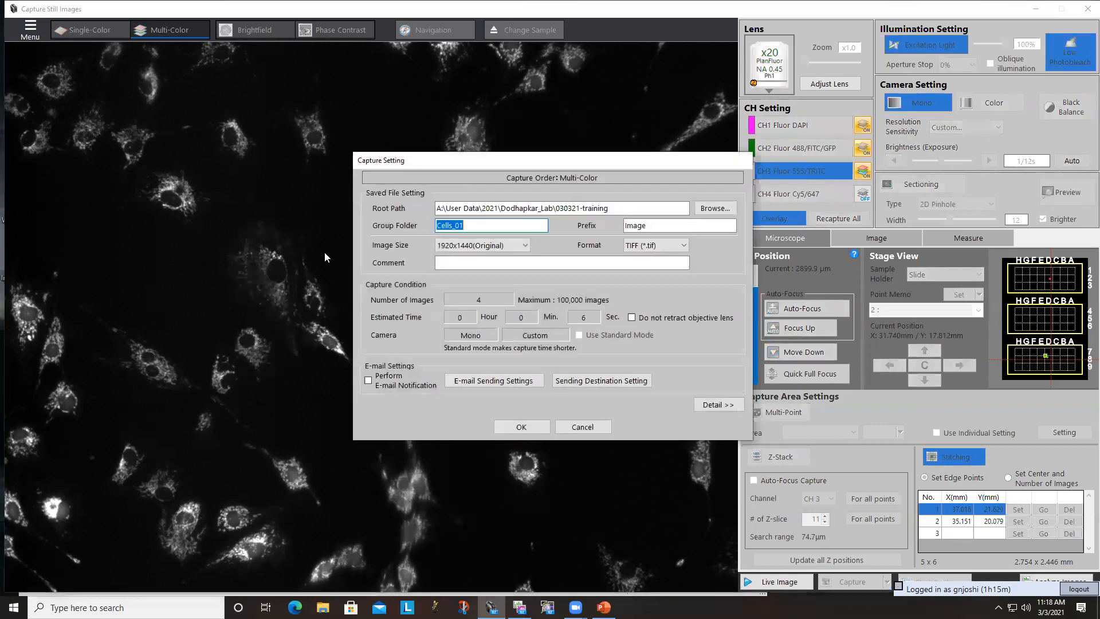
{"action": "left_click", "coordinate": [520, 426]}
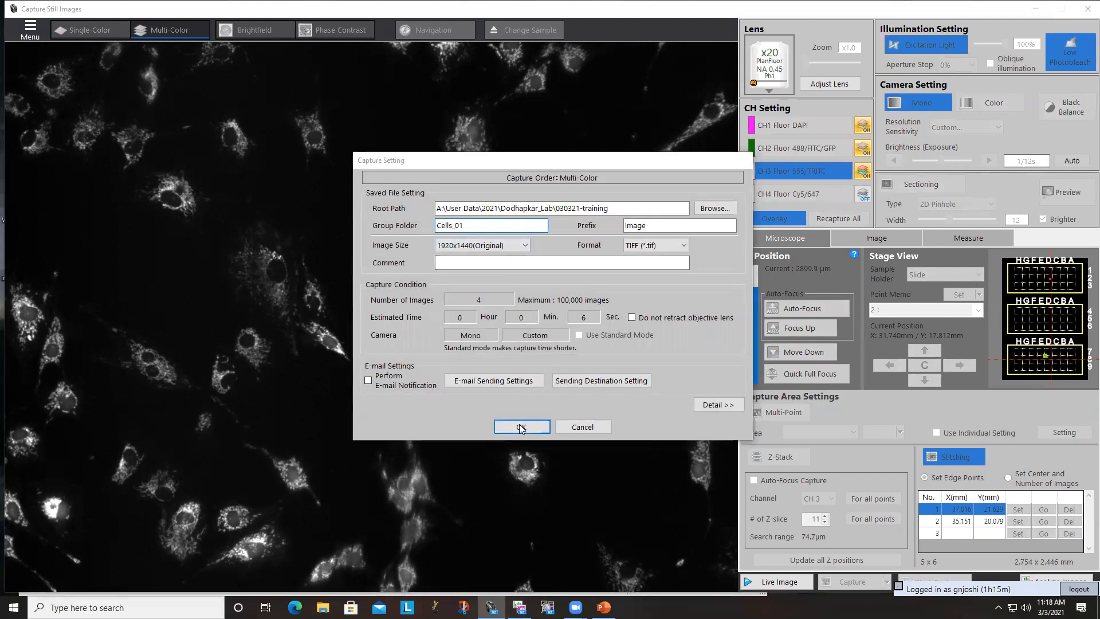
{"action": "left_click", "coordinate": [554, 333]}
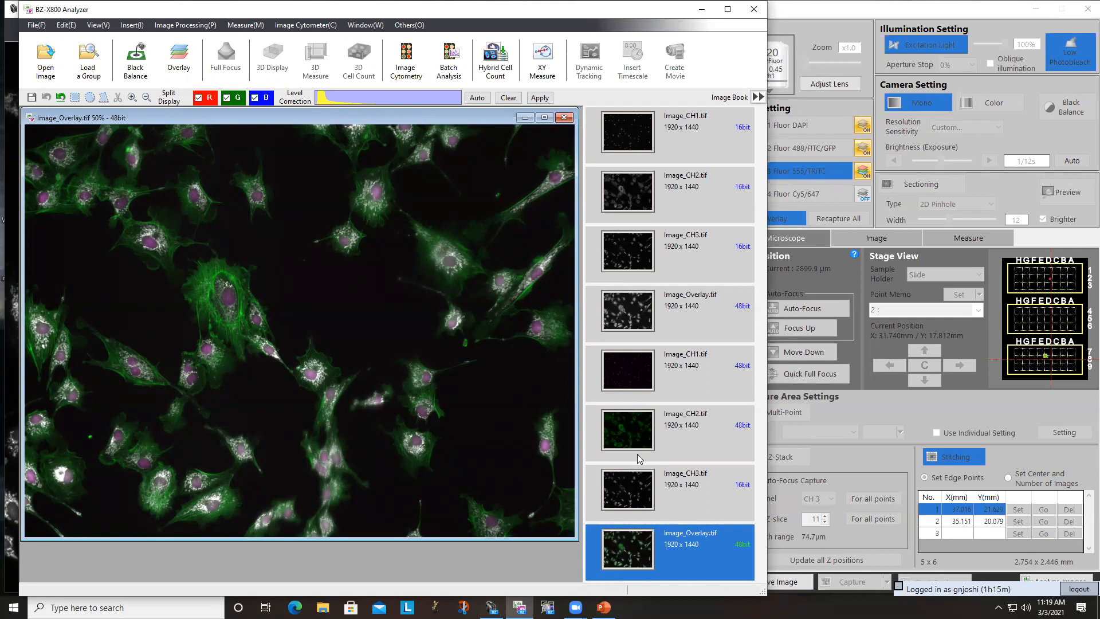
- Compare the second capture's individual CH1, CH2 and CH3 images in the BZ-X800 Analyzer
{"action": "left_click", "coordinate": [641, 383]}
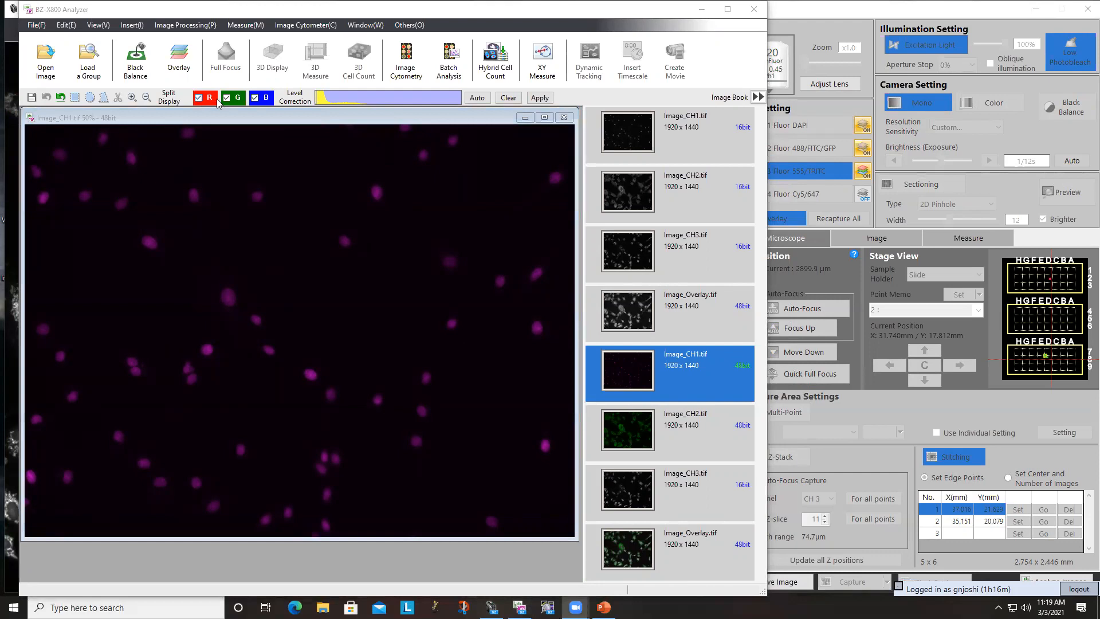
{"action": "left_click", "coordinate": [634, 441]}
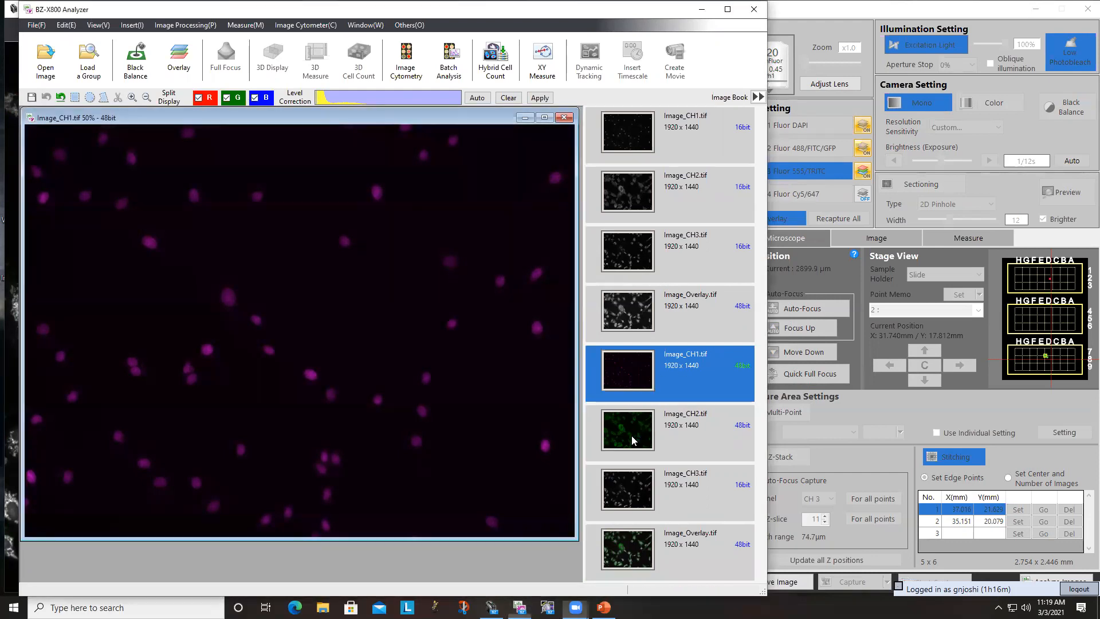
{"action": "left_click", "coordinate": [630, 478]}
{"action": "left_click", "coordinate": [616, 441]}
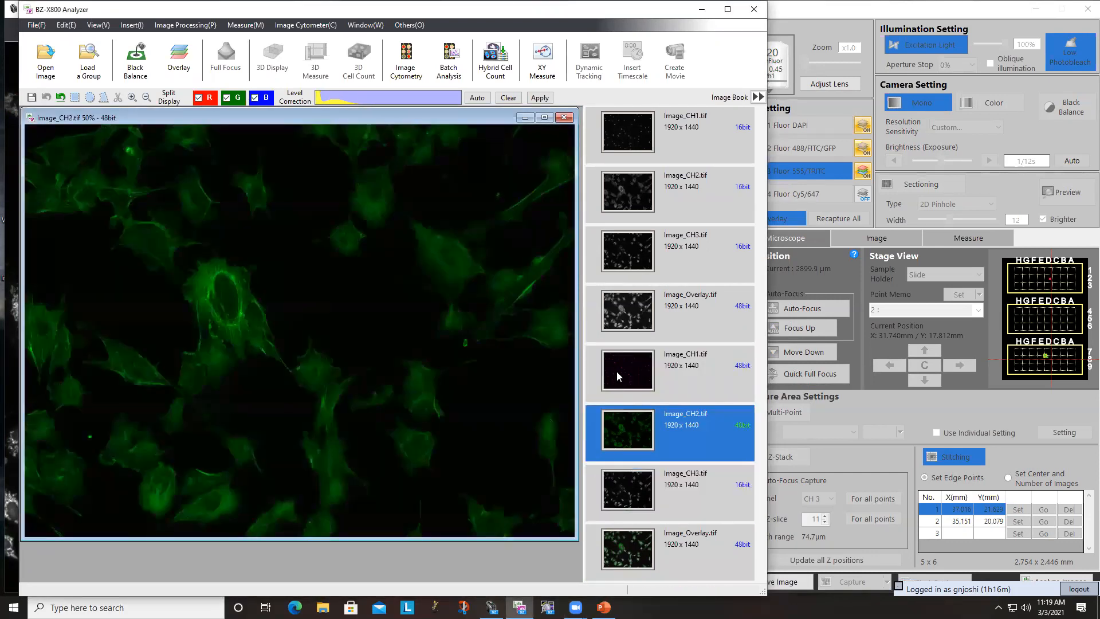
{"action": "left_click", "coordinate": [616, 367]}
{"action": "left_click", "coordinate": [611, 424]}
{"action": "left_click", "coordinate": [626, 479]}
{"action": "left_click", "coordinate": [608, 381]}
{"action": "left_click", "coordinate": [610, 442]}
{"action": "left_click", "coordinate": [610, 477]}
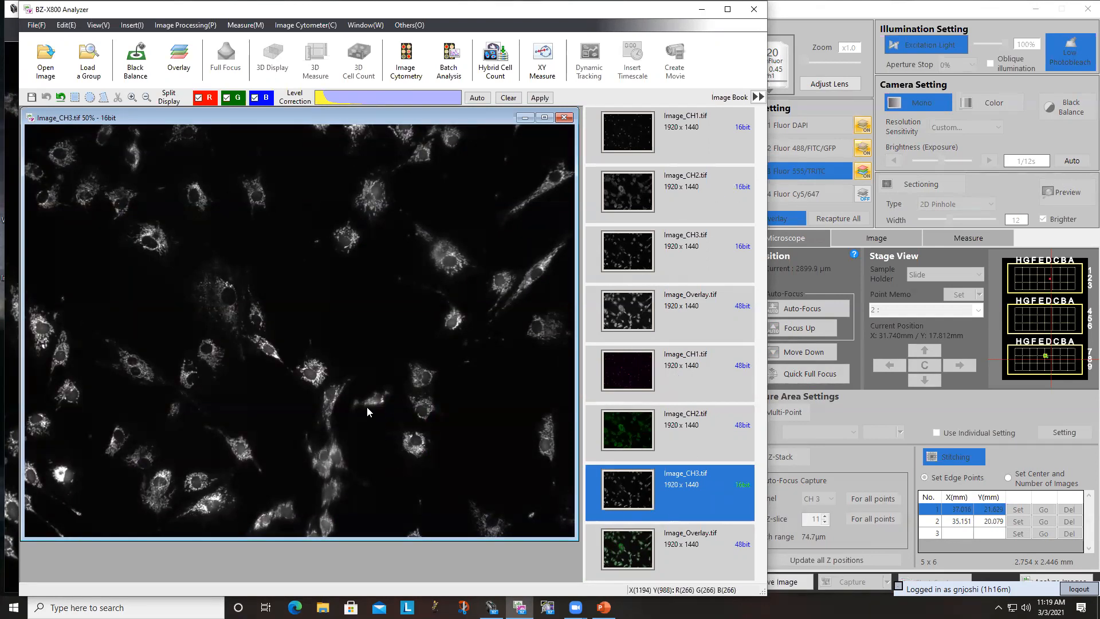
- In File Explorer, open the lab's 030321-training folder under User Data\2021 on the A: drive, and launch Fiji
{"action": "left_click", "coordinate": [322, 607]}
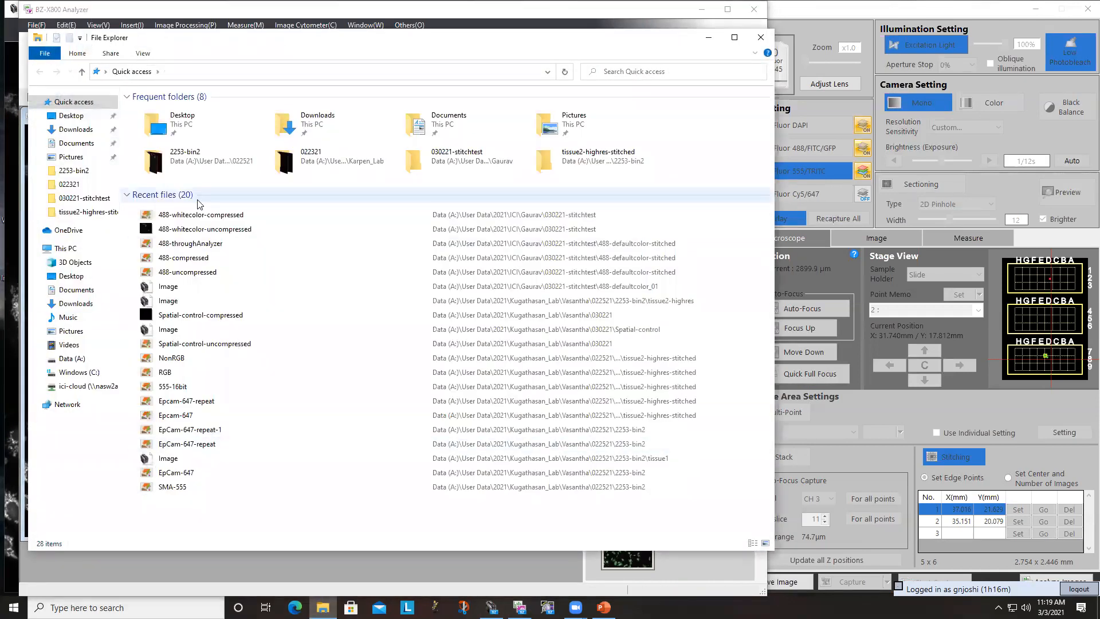
{"action": "left_click", "coordinate": [71, 359]}
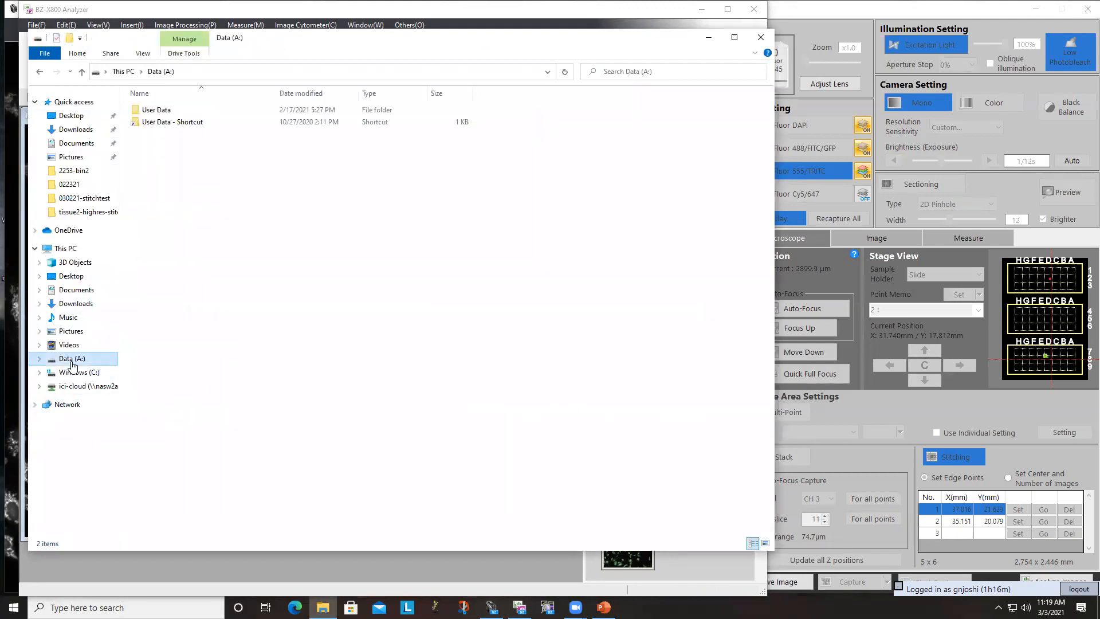
{"action": "double_click", "coordinate": [146, 110]}
{"action": "left_click", "coordinate": [144, 123]}
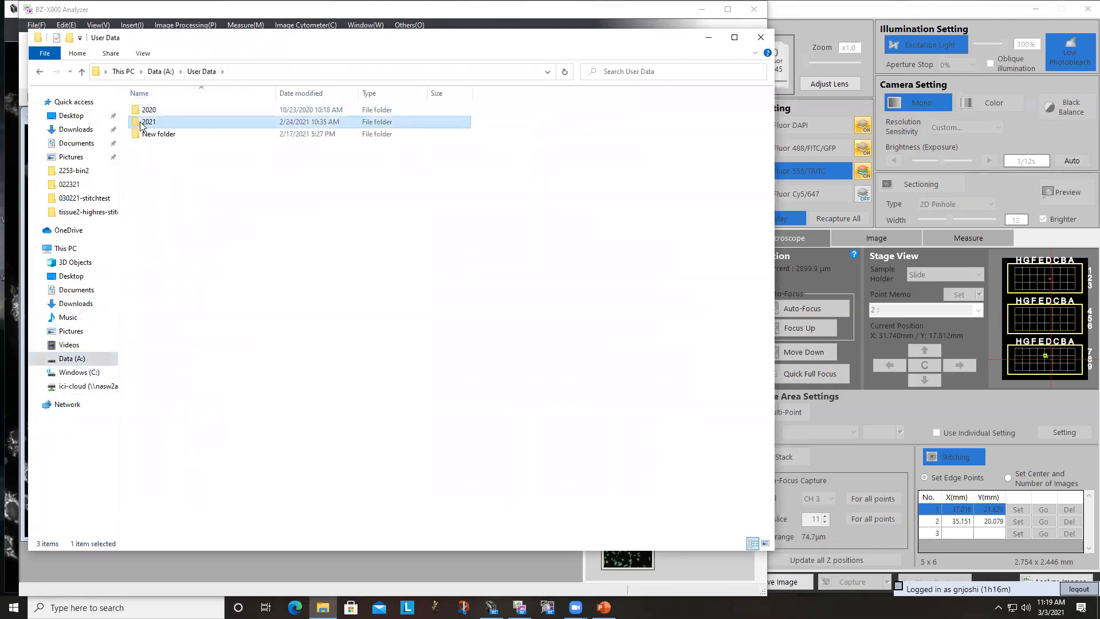
{"action": "double_click", "coordinate": [143, 123]}
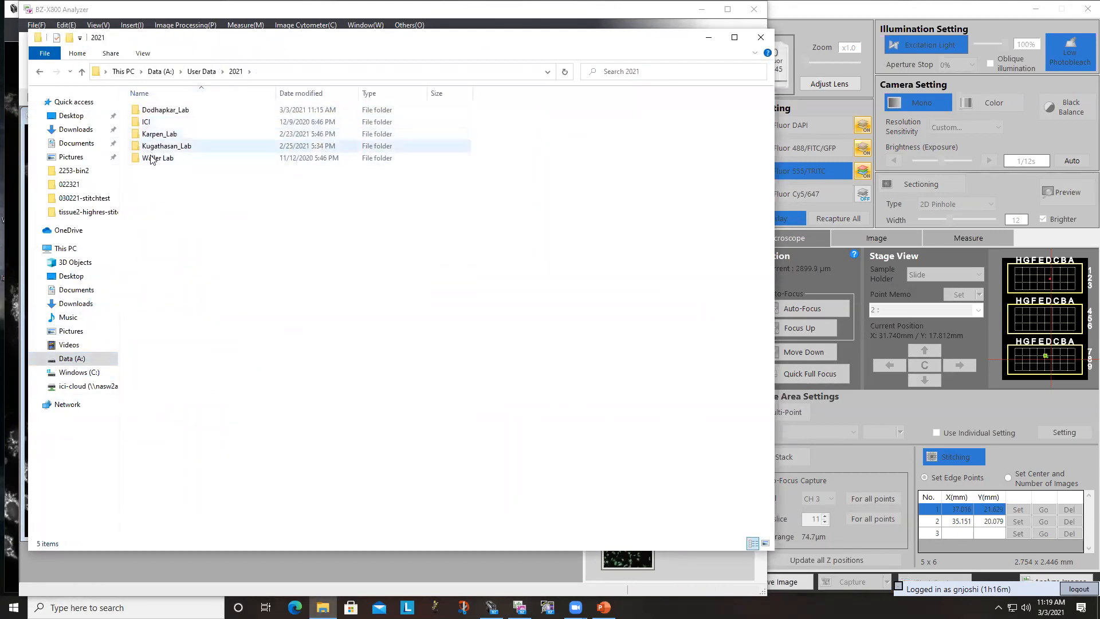
{"action": "double_click", "coordinate": [155, 110]}
{"action": "double_click", "coordinate": [154, 114]}
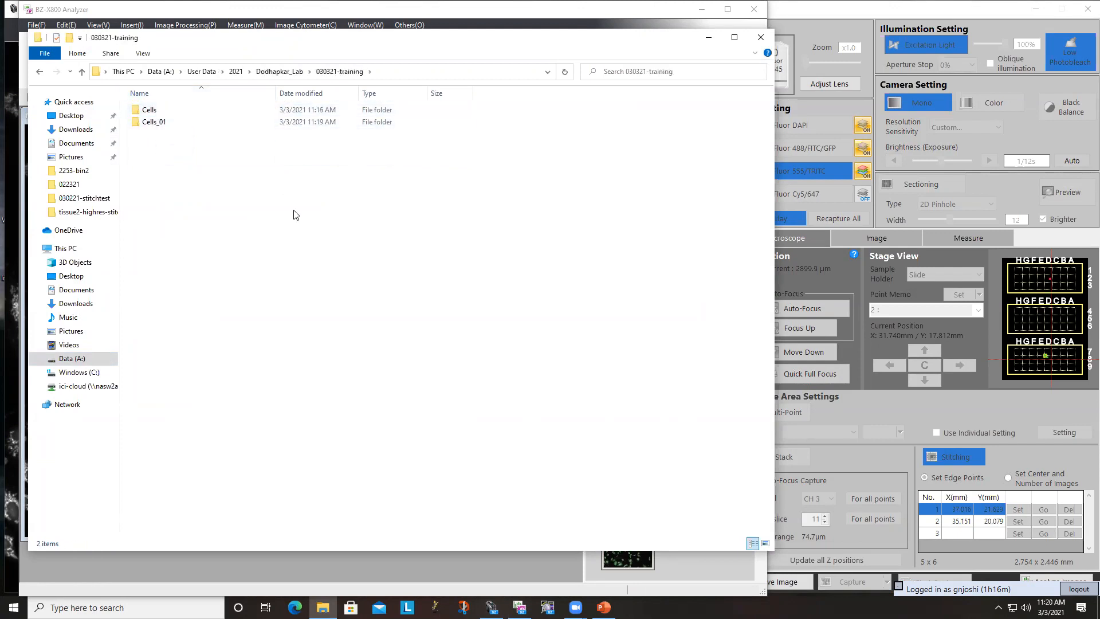
{"action": "left_click", "coordinate": [435, 606]}
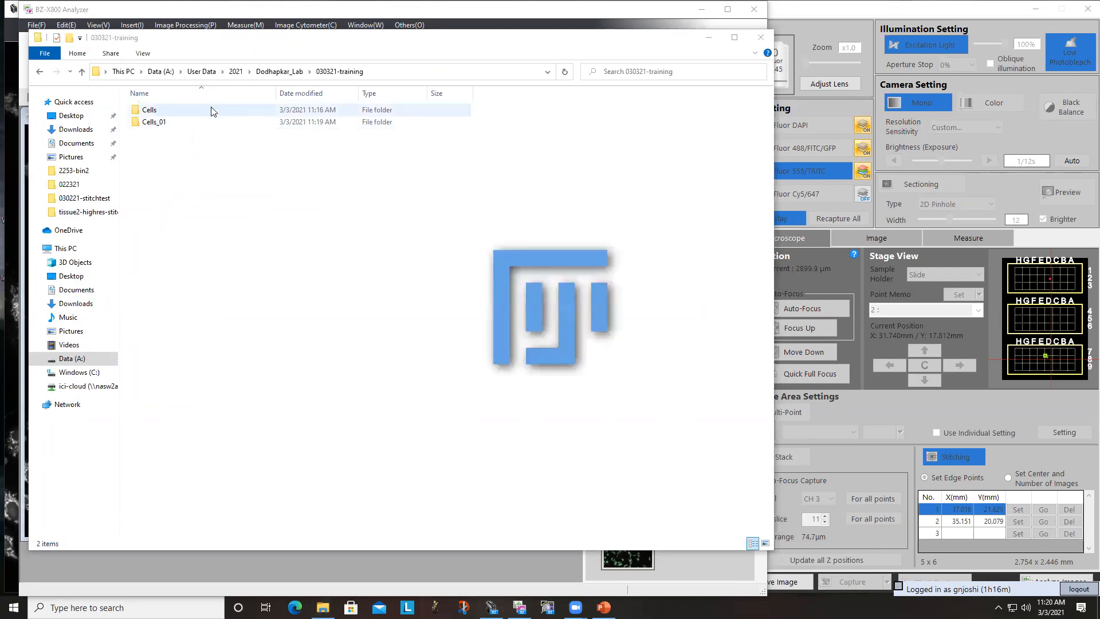
- Open Image_CH2 from the Cells folder in Fiji
{"action": "double_click", "coordinate": [211, 108]}
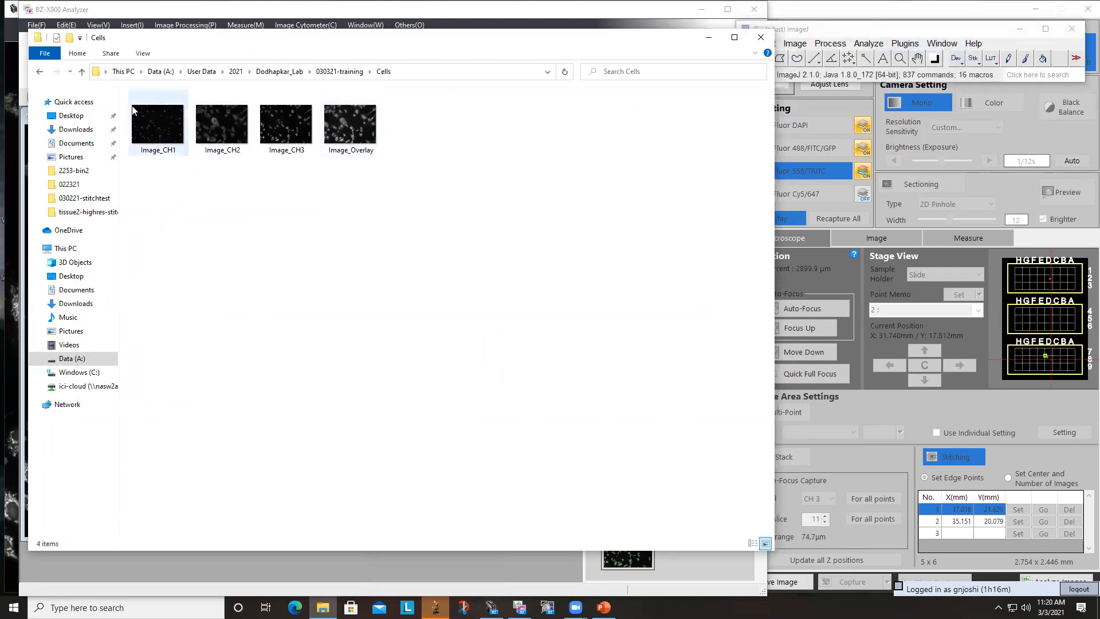
{"action": "left_click", "coordinate": [142, 121]}
{"action": "left_click", "coordinate": [221, 144]}
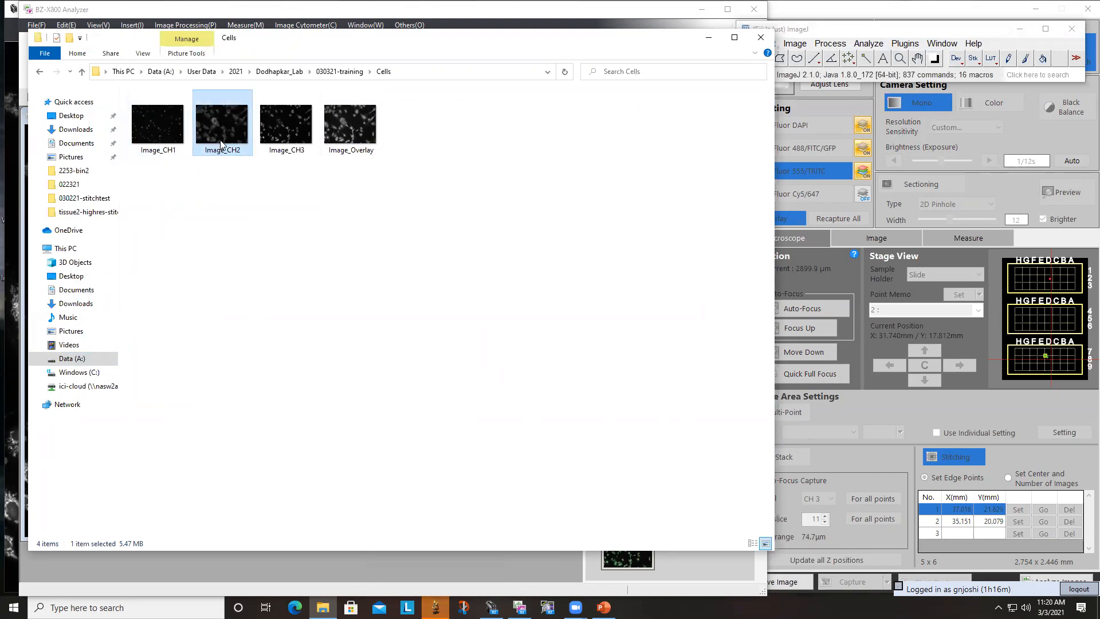
{"action": "left_click_drag", "start_coordinate": [228, 136], "coordinate": [775, 78]}
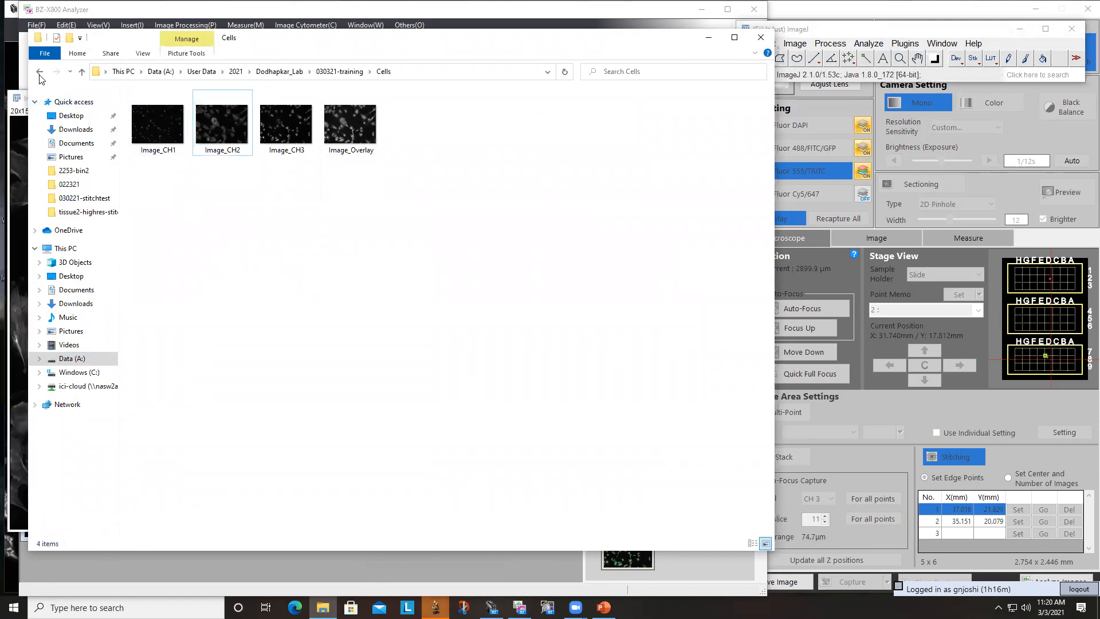
- Open Image_CH2 from the Cells_01 folder in Fiji and place it beside the grayscale CH2 image
{"action": "left_click", "coordinate": [40, 71]}
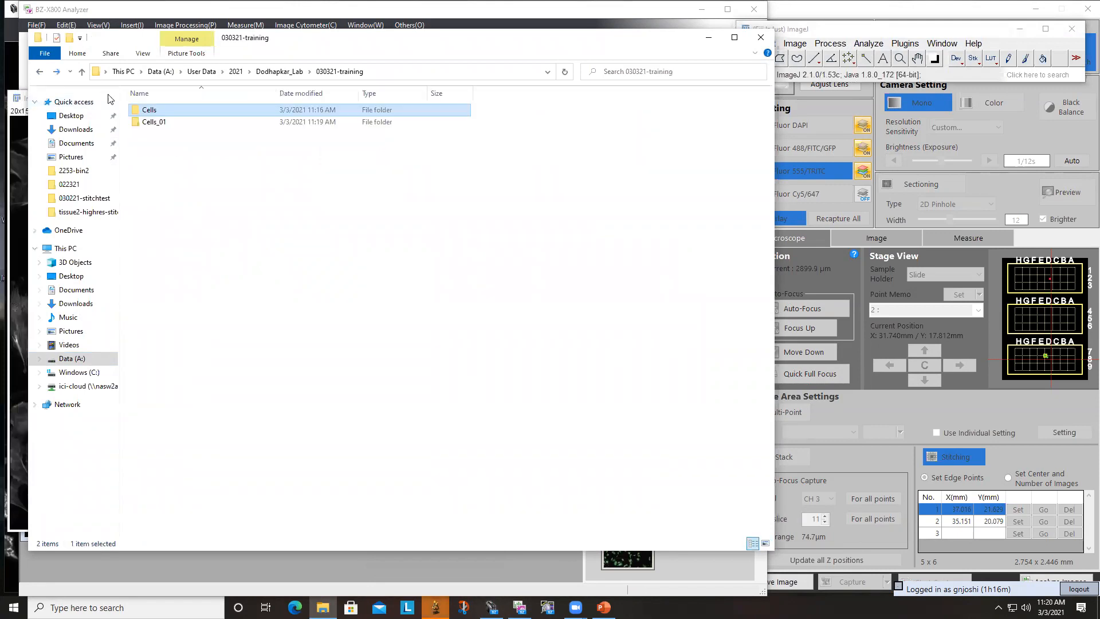
{"action": "double_click", "coordinate": [150, 121]}
{"action": "left_click_drag", "start_coordinate": [211, 132], "coordinate": [808, 74]}
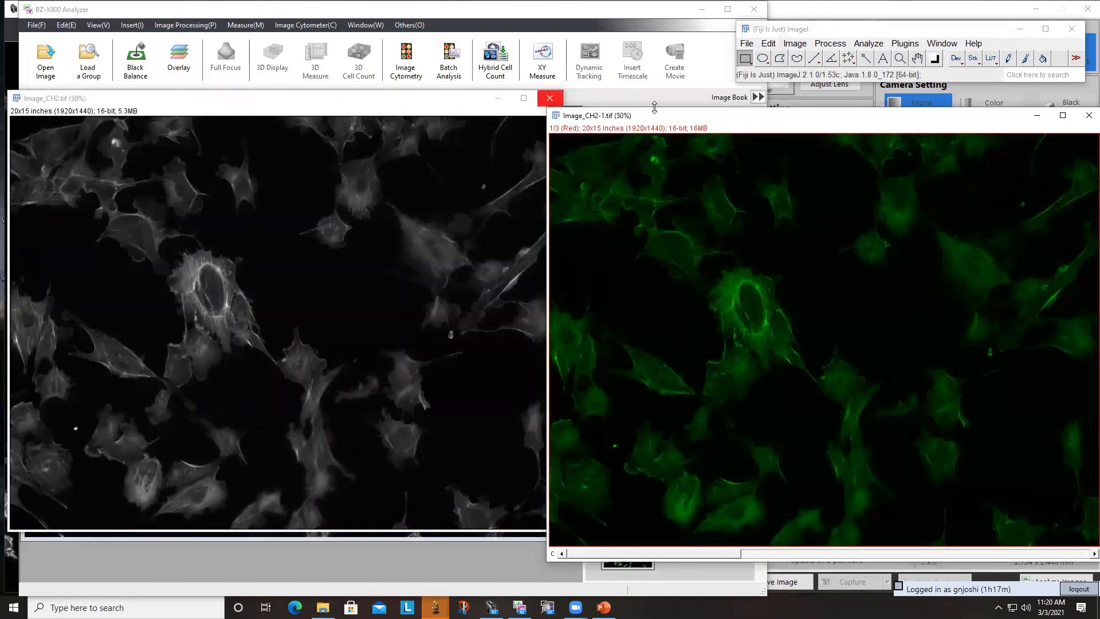
{"action": "left_click_drag", "start_coordinate": [661, 109], "coordinate": [686, 99]}
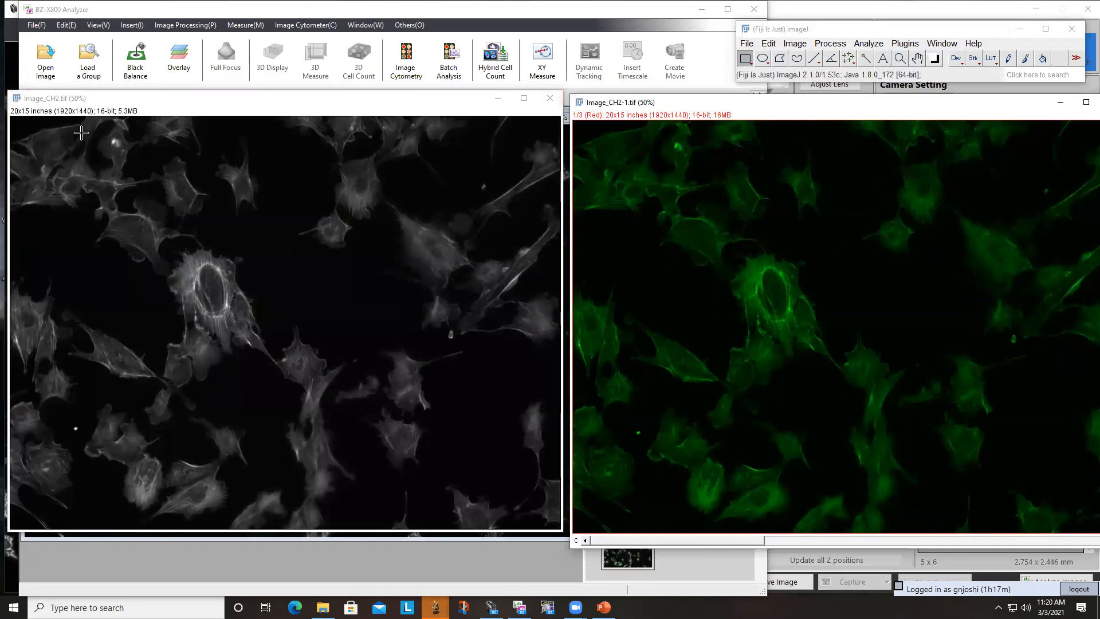
- Compare the Brightness/Contrast histograms of the grayscale and green CH2 images, and close the adjustment window
{"action": "left_click", "coordinate": [225, 229]}
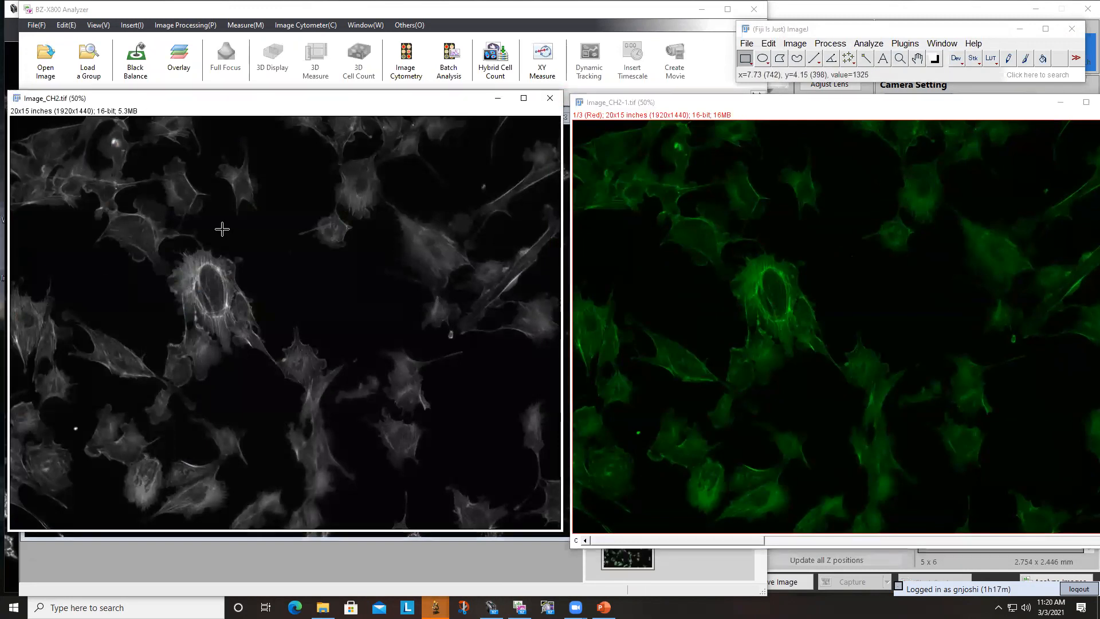
{"action": "key", "text": "ctrl+shift+c"}
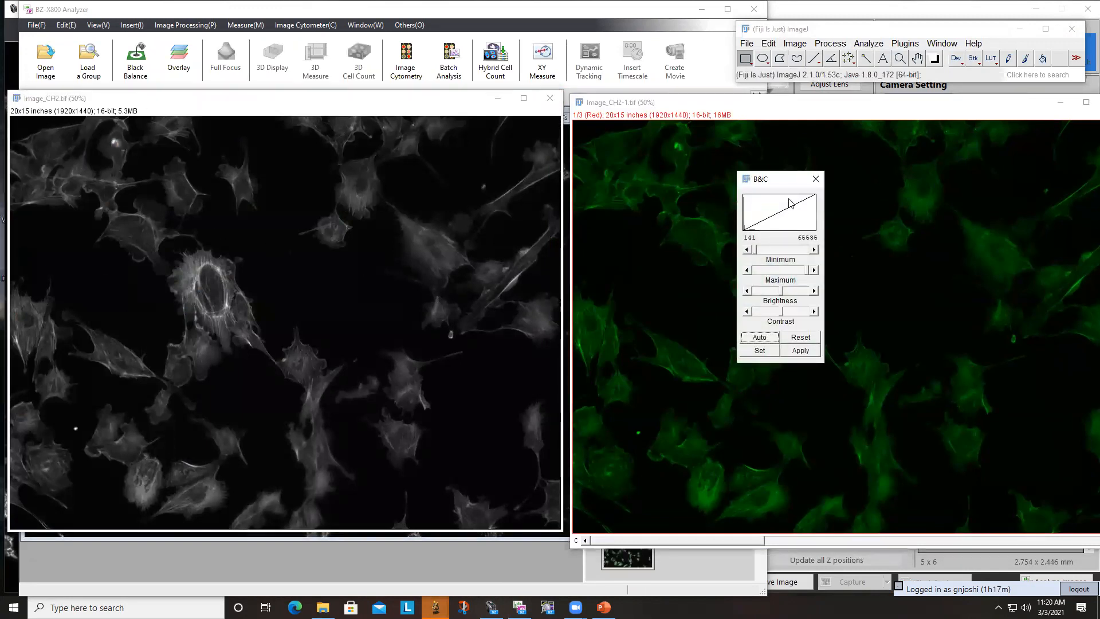
{"action": "left_click_drag", "start_coordinate": [768, 182], "coordinate": [471, 175]}
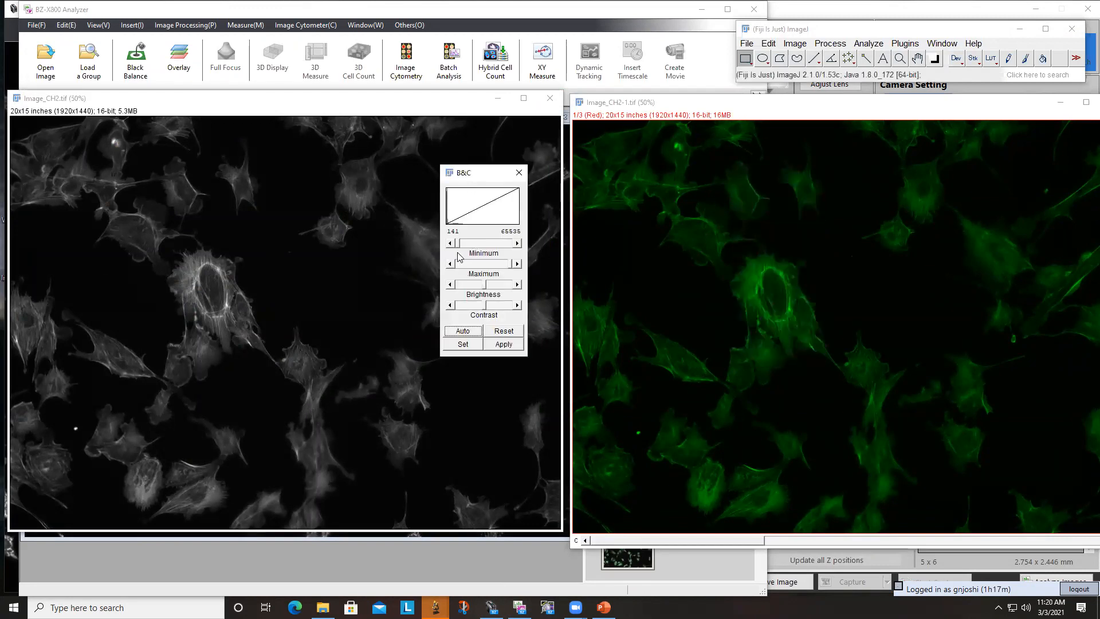
{"action": "left_click", "coordinate": [681, 245]}
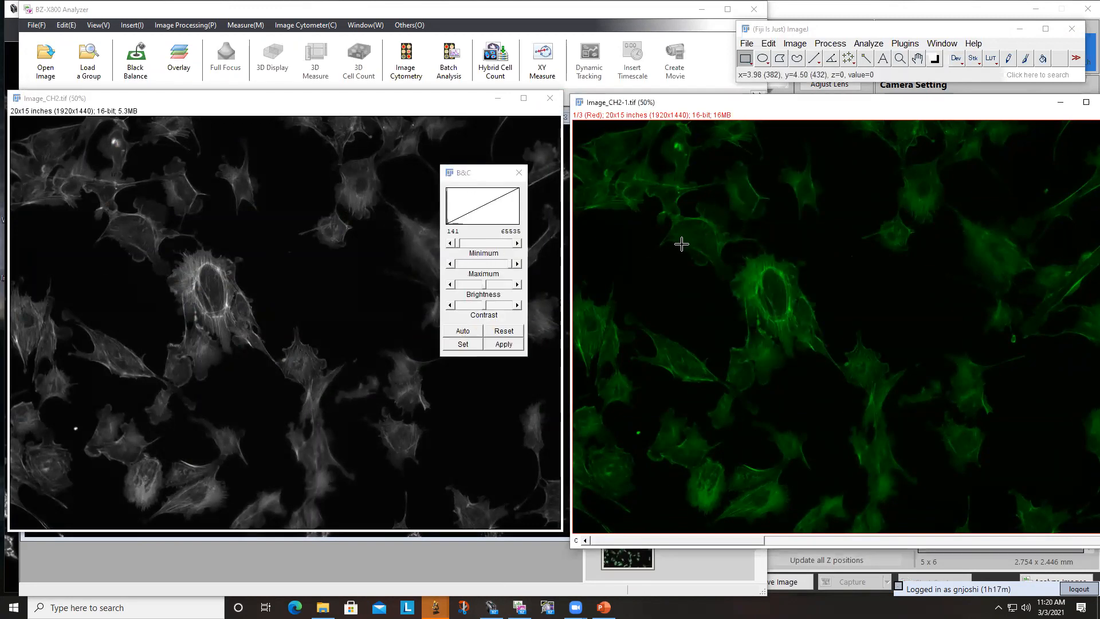
{"action": "left_click_drag", "start_coordinate": [761, 261], "coordinate": [763, 262]}
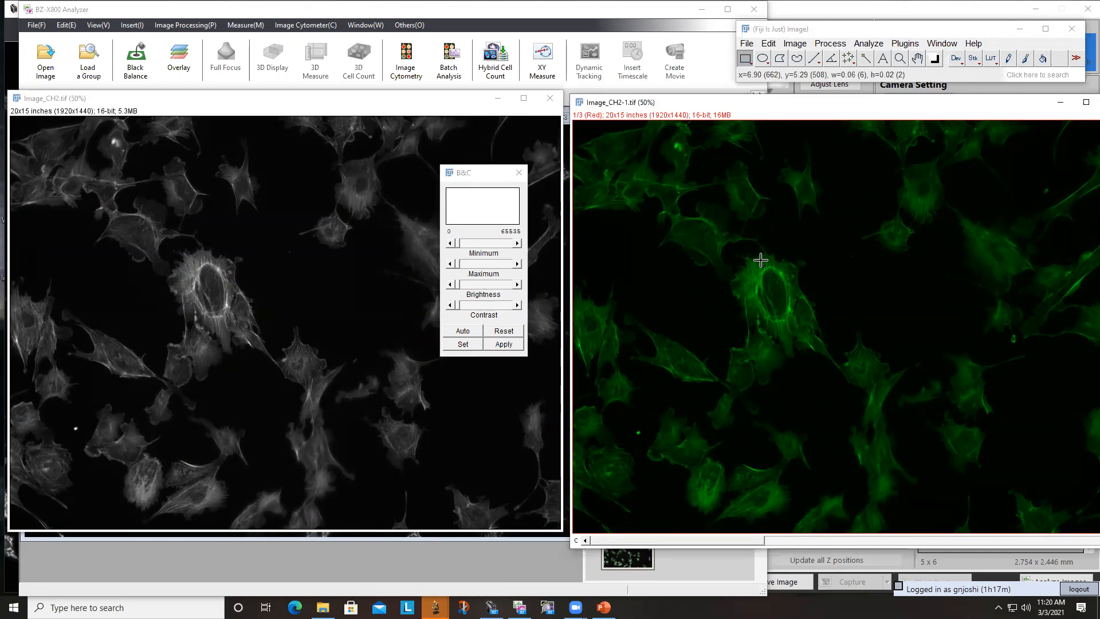
{"action": "left_click", "coordinate": [517, 175]}
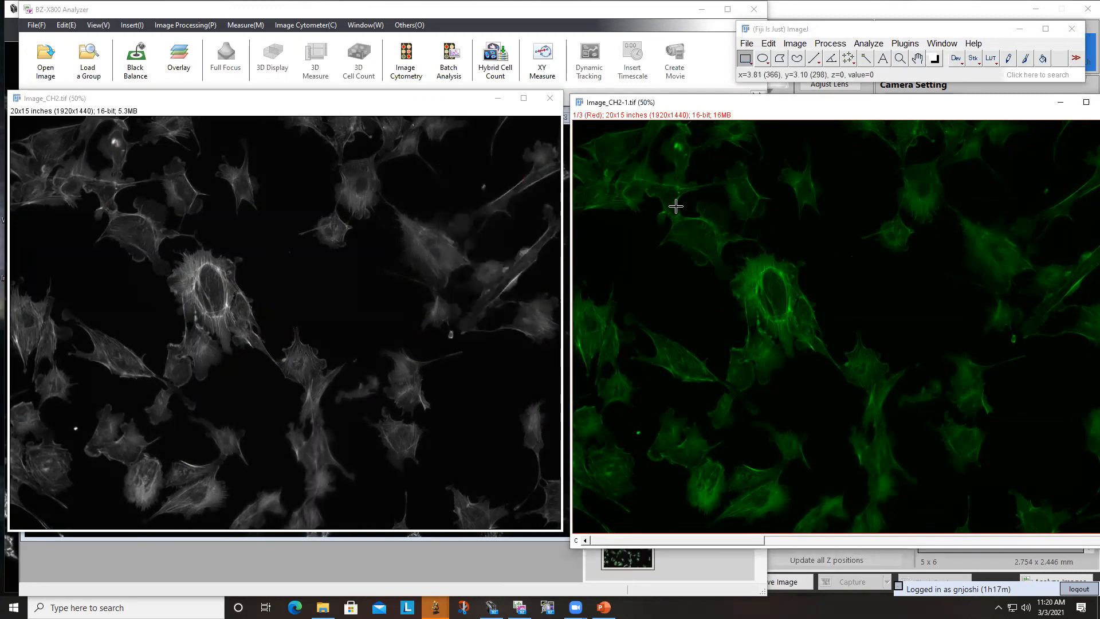
- Reopen Brightness/Contrast for the green CH2 image, reset its display range, and move the dialog between the two images
{"action": "key", "text": "ctrl+shift+c"}
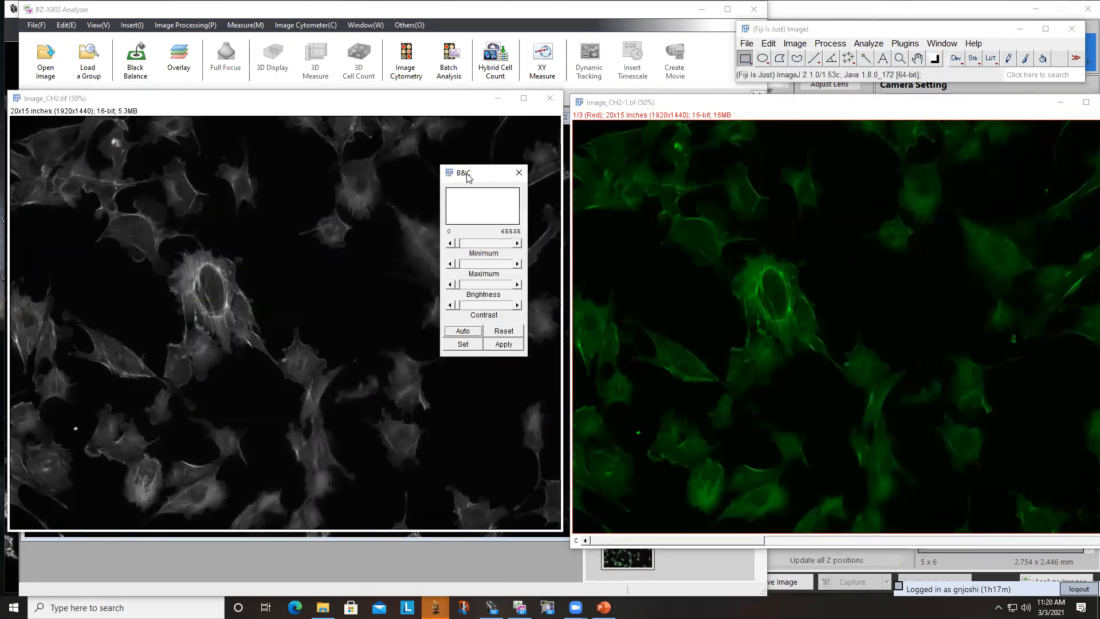
{"action": "left_click_drag", "start_coordinate": [466, 176], "coordinate": [611, 184]}
{"action": "left_click", "coordinate": [650, 337]}
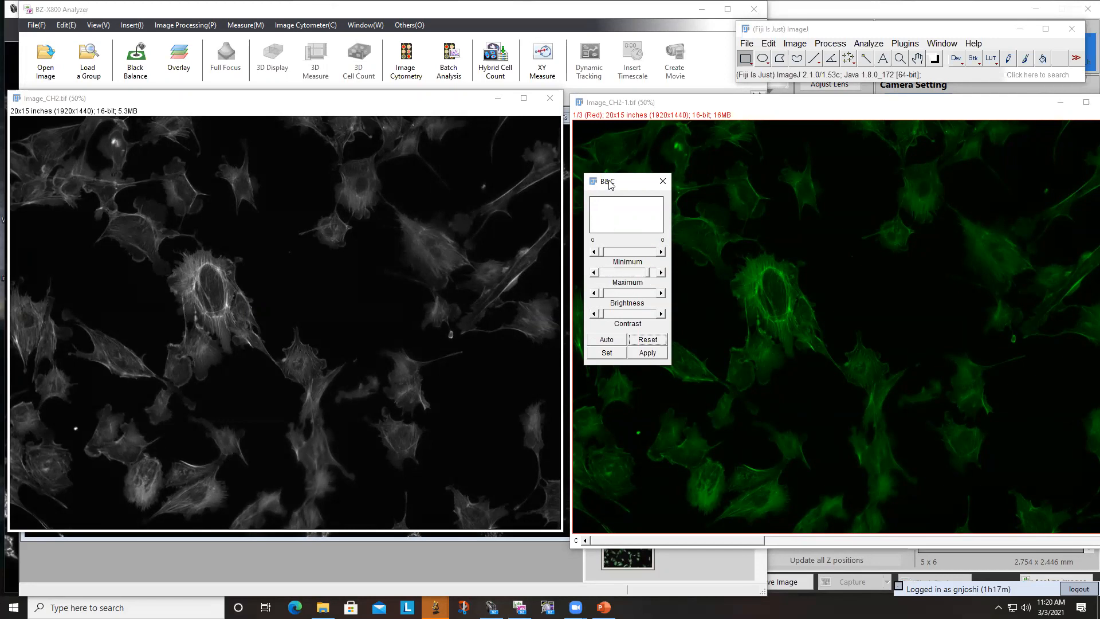
{"action": "left_click_drag", "start_coordinate": [610, 183], "coordinate": [583, 186]}
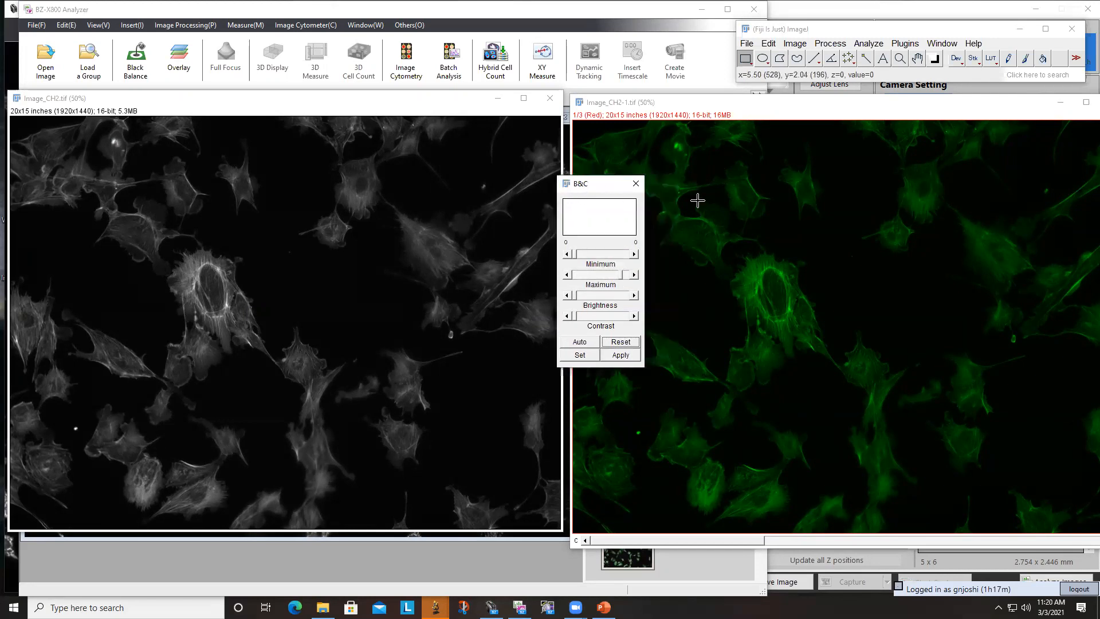
{"action": "left_click", "coordinate": [822, 297]}
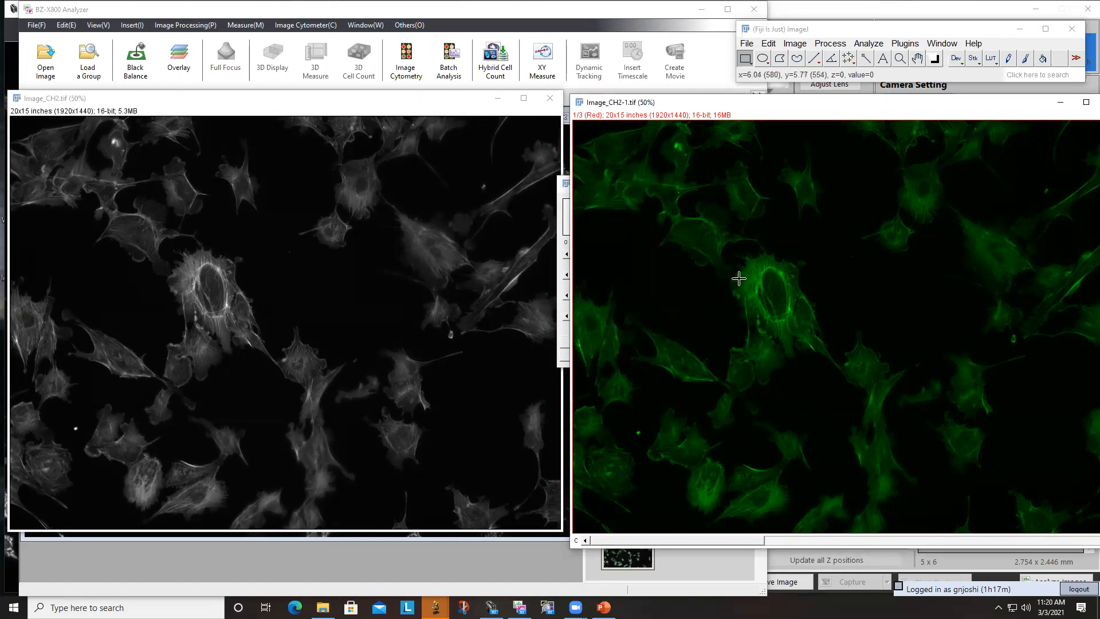
- Open the Channels tool for the green CH2 image, set its display mode to Color, and bring Brightness/Contrast forward
{"action": "key", "text": "ctrl+shift+z"}
{"action": "left_click", "coordinate": [568, 150]}
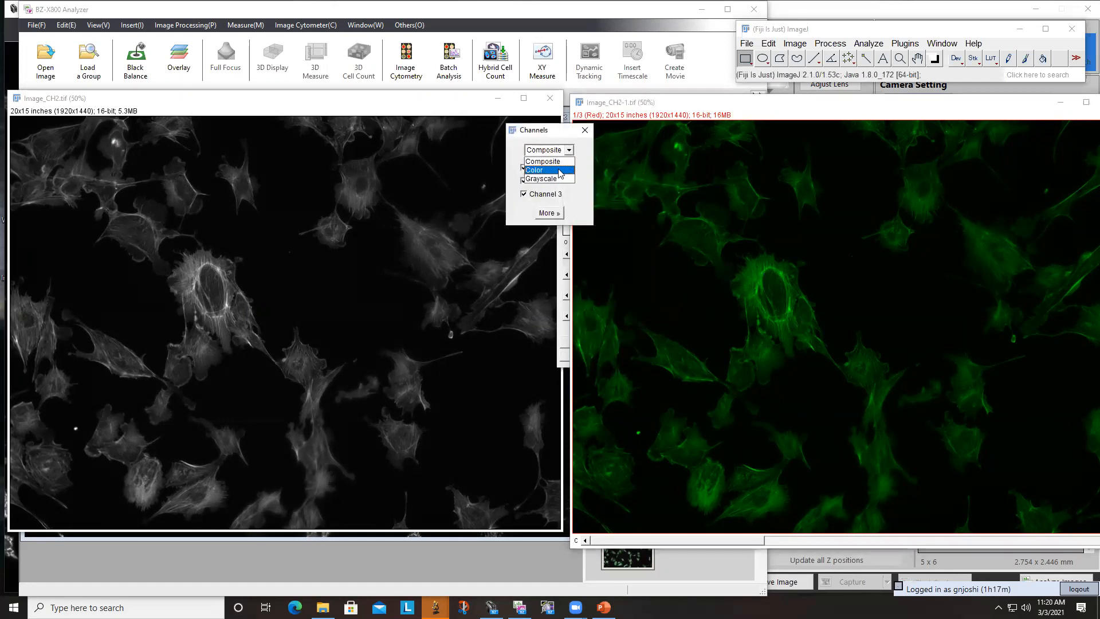
{"action": "left_click", "coordinate": [561, 170]}
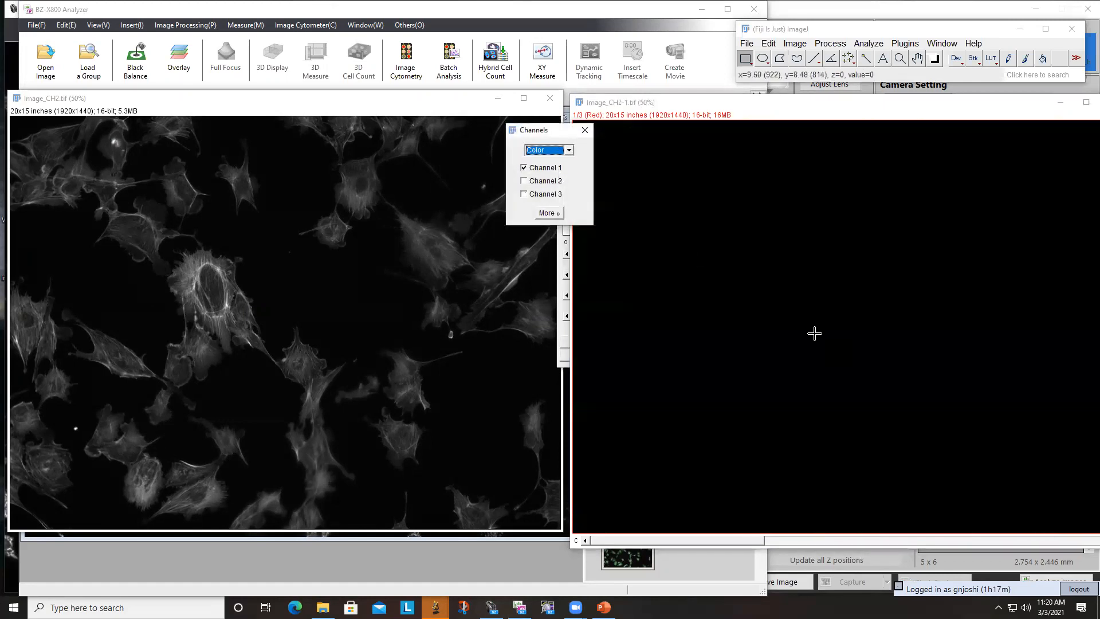
{"action": "left_click", "coordinate": [565, 339]}
- Step back and forth through the green CH2 image's channels to examine which ones contain signal
{"action": "scroll", "coordinate": [802, 319], "scroll_direction": "down", "scroll_amount": 1}
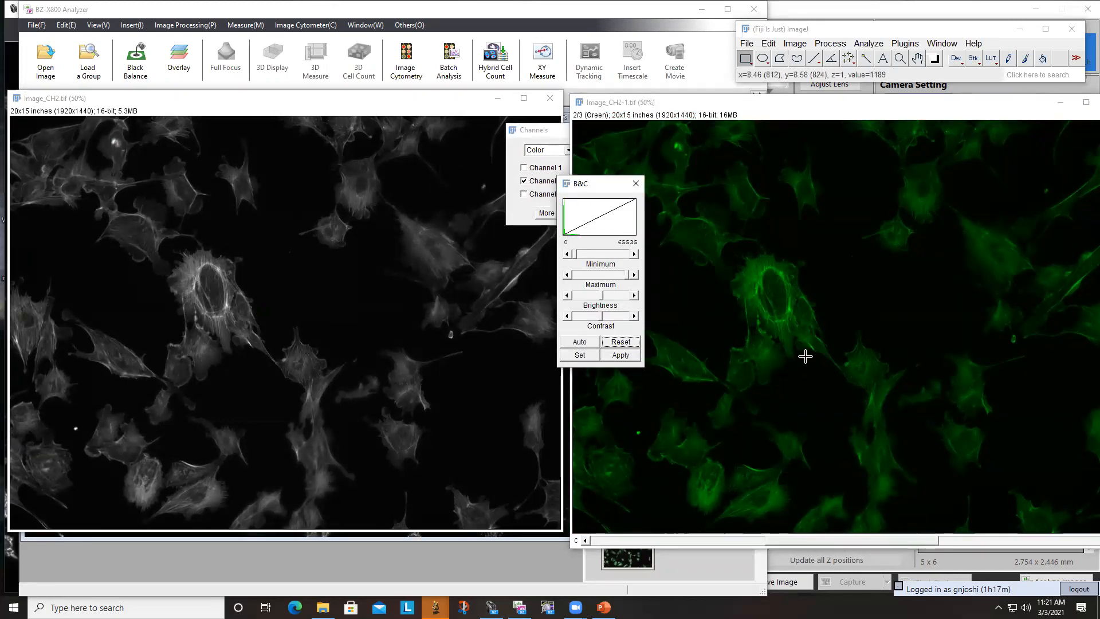
{"action": "scroll", "coordinate": [805, 356], "scroll_direction": "up", "scroll_amount": 1}
{"action": "scroll", "coordinate": [805, 357], "scroll_direction": "down", "scroll_amount": 1}
{"action": "scroll", "coordinate": [805, 356], "scroll_direction": "up", "scroll_amount": 1}
{"action": "scroll", "coordinate": [805, 355], "scroll_direction": "down", "scroll_amount": 1}
{"action": "scroll", "coordinate": [804, 354], "scroll_direction": "up", "scroll_amount": 1}
{"action": "scroll", "coordinate": [802, 357], "scroll_direction": "down", "scroll_amount": 1}
{"action": "scroll", "coordinate": [797, 361], "scroll_direction": "up", "scroll_amount": 1}
{"action": "scroll", "coordinate": [796, 363], "scroll_direction": "down", "scroll_amount": 1}
{"action": "scroll", "coordinate": [795, 363], "scroll_direction": "up", "scroll_amount": 1}
- Close both CH2 images in Fiji
{"action": "left_click", "coordinate": [293, 427]}
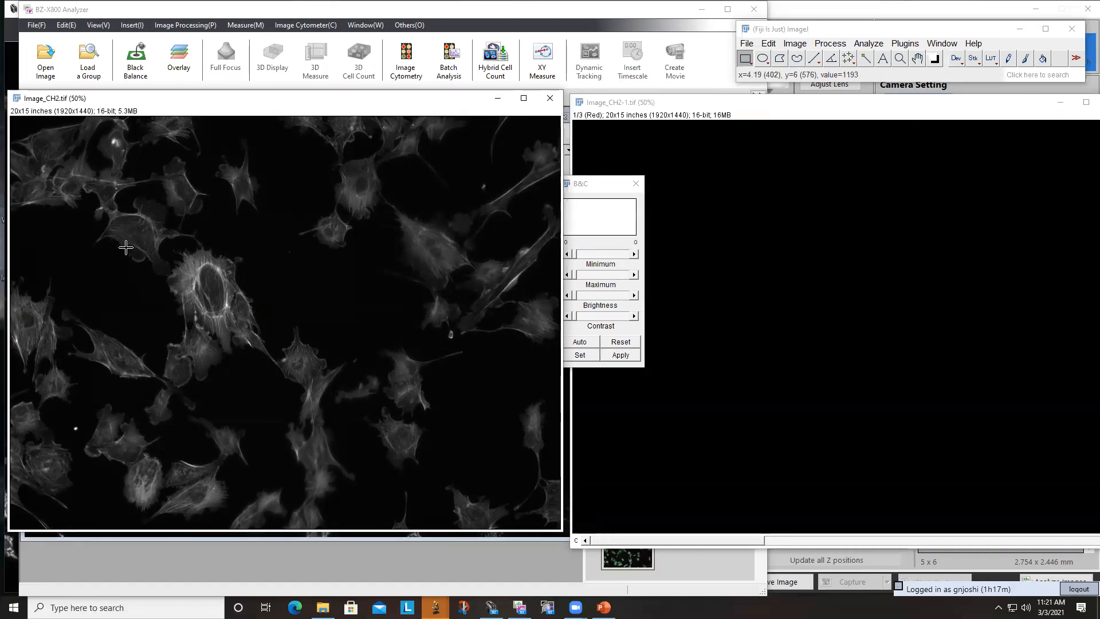
{"action": "left_click_drag", "start_coordinate": [617, 105], "coordinate": [268, 149]}
{"action": "left_click", "coordinate": [765, 149]}
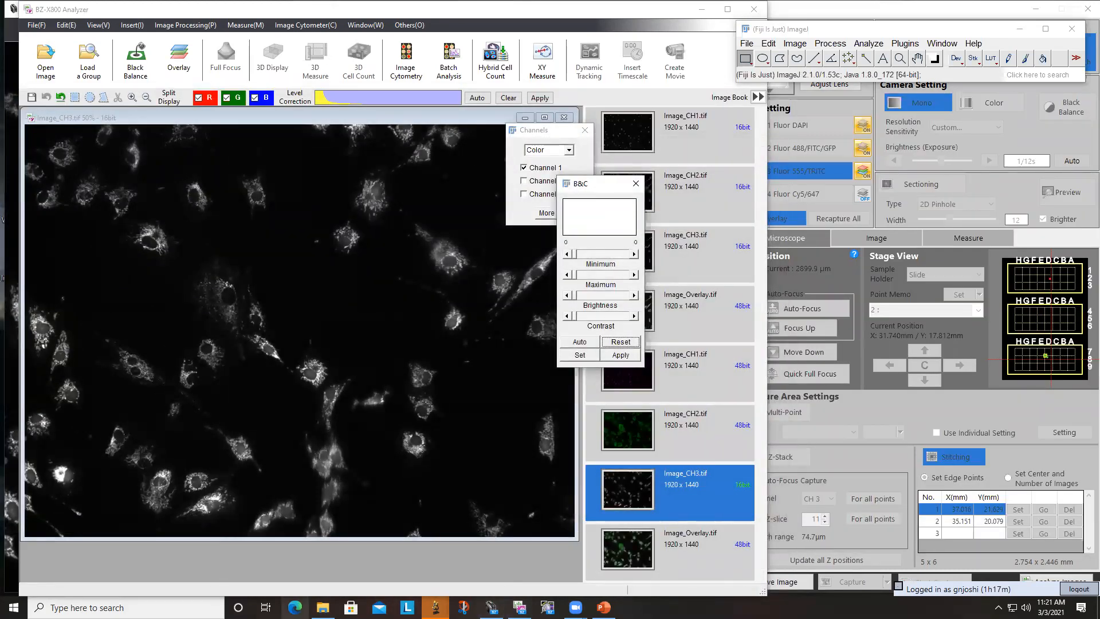
- Open Image_Overlay from the Cells_01 folder in Fiji
{"action": "left_click", "coordinate": [323, 606]}
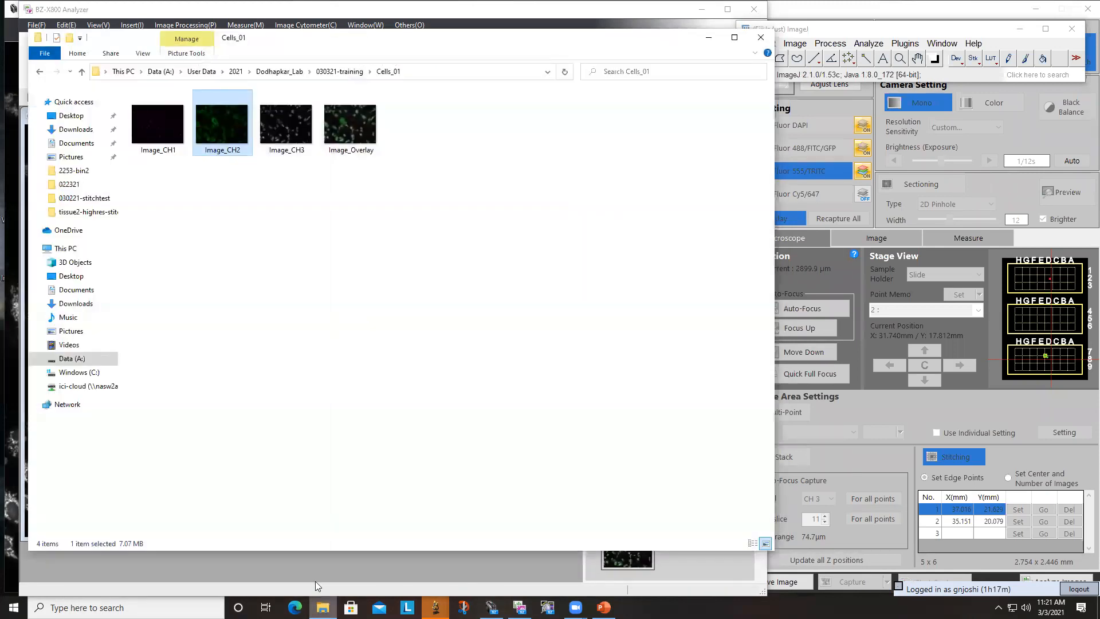
{"action": "left_click", "coordinate": [354, 127]}
{"action": "left_click_drag", "start_coordinate": [727, 13], "coordinate": [823, 71]}
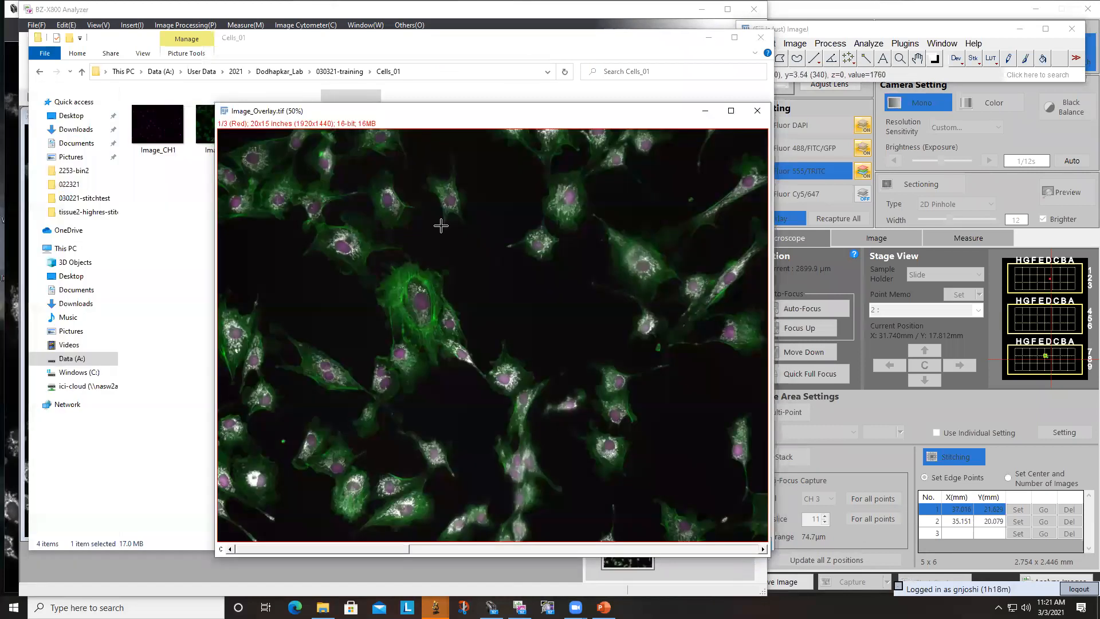
- Inspect the overlay image's composite channels and cell details up close, and close the image
{"action": "key", "text": "ctrl+shift+z"}
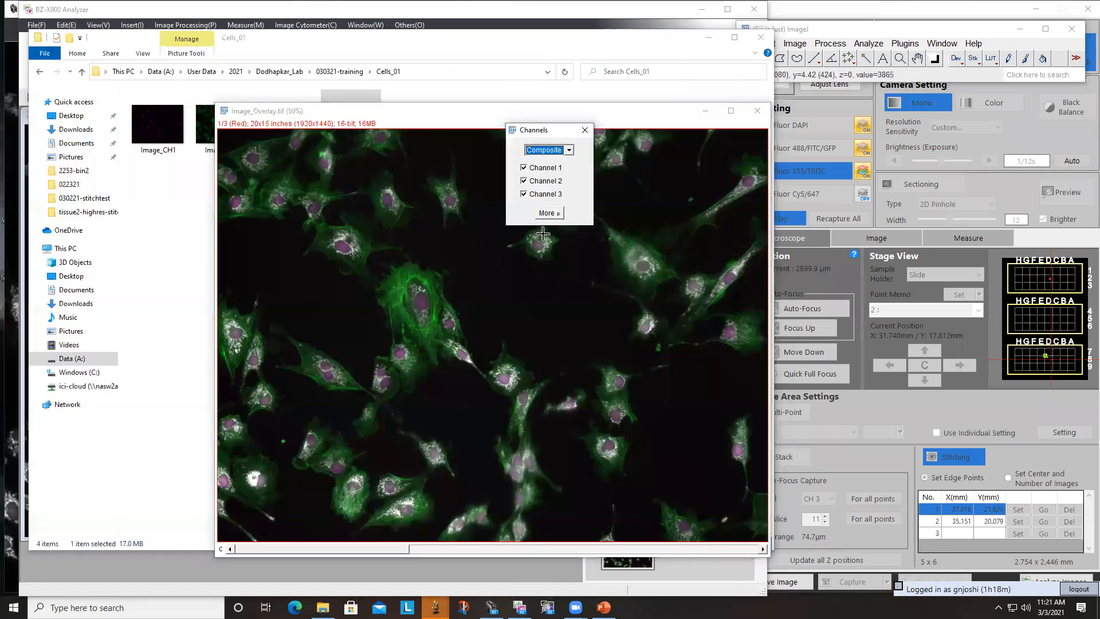
{"action": "left_click", "coordinate": [593, 227]}
{"action": "scroll", "coordinate": [391, 378], "scroll_direction": "up", "scroll_amount": 2}
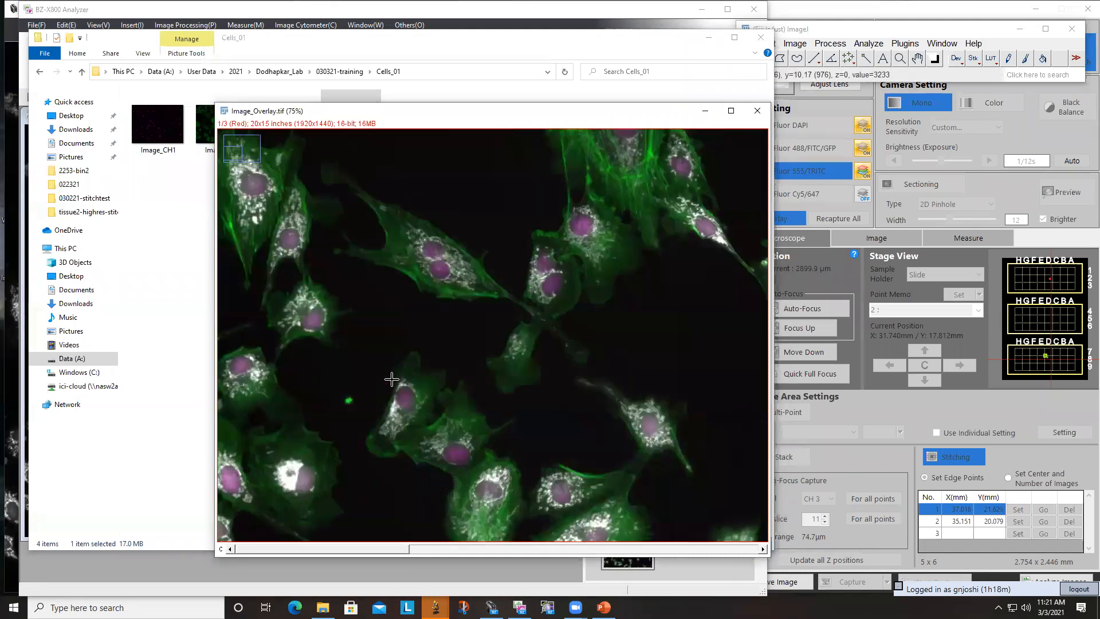
{"action": "scroll", "coordinate": [392, 378], "scroll_direction": "up", "scroll_amount": 2}
{"action": "scroll", "coordinate": [397, 369], "scroll_direction": "down", "scroll_amount": 4}
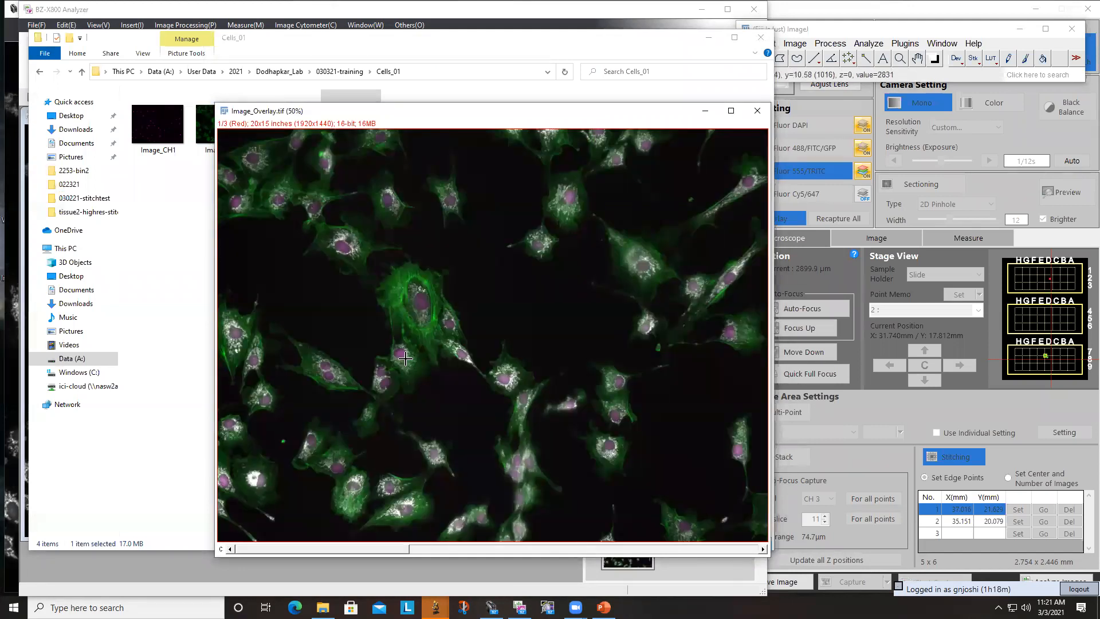
{"action": "scroll", "coordinate": [436, 311], "scroll_direction": "up", "scroll_amount": 1}
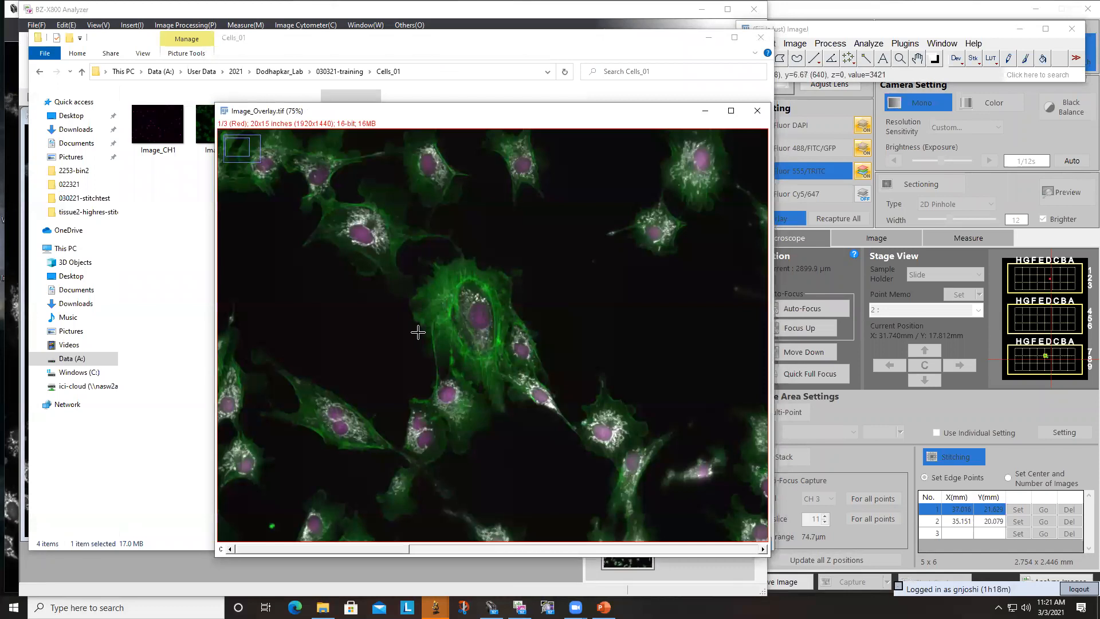
{"action": "left_click", "coordinate": [757, 111]}
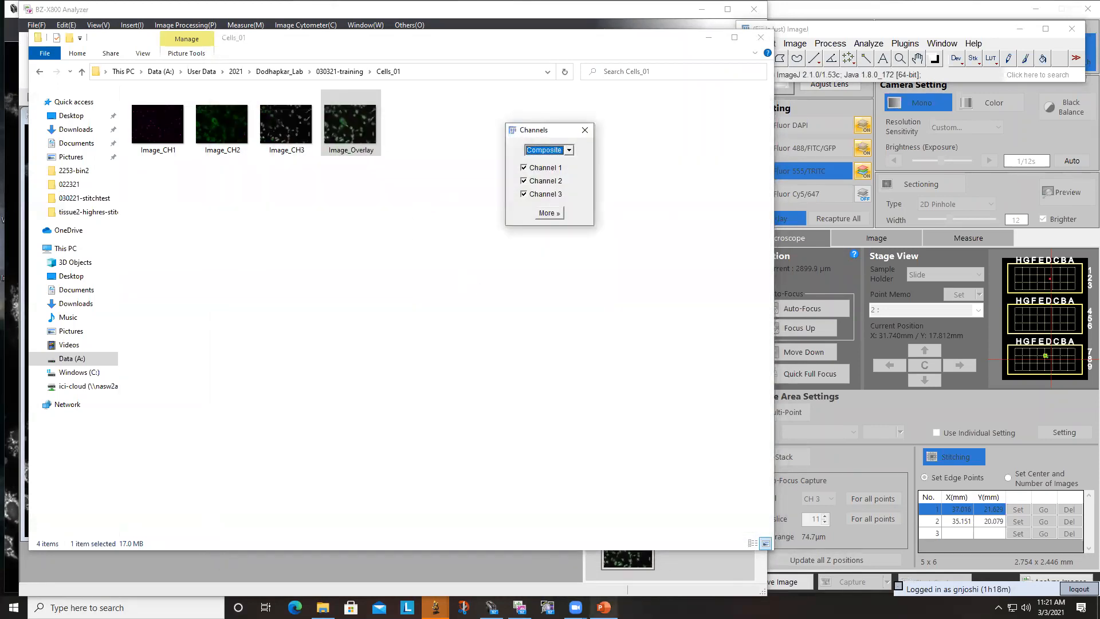
- Switch to the BZ-X800 Viewer, resume the live image, and open the Navigation window over the live view
{"action": "left_click", "coordinate": [493, 608]}
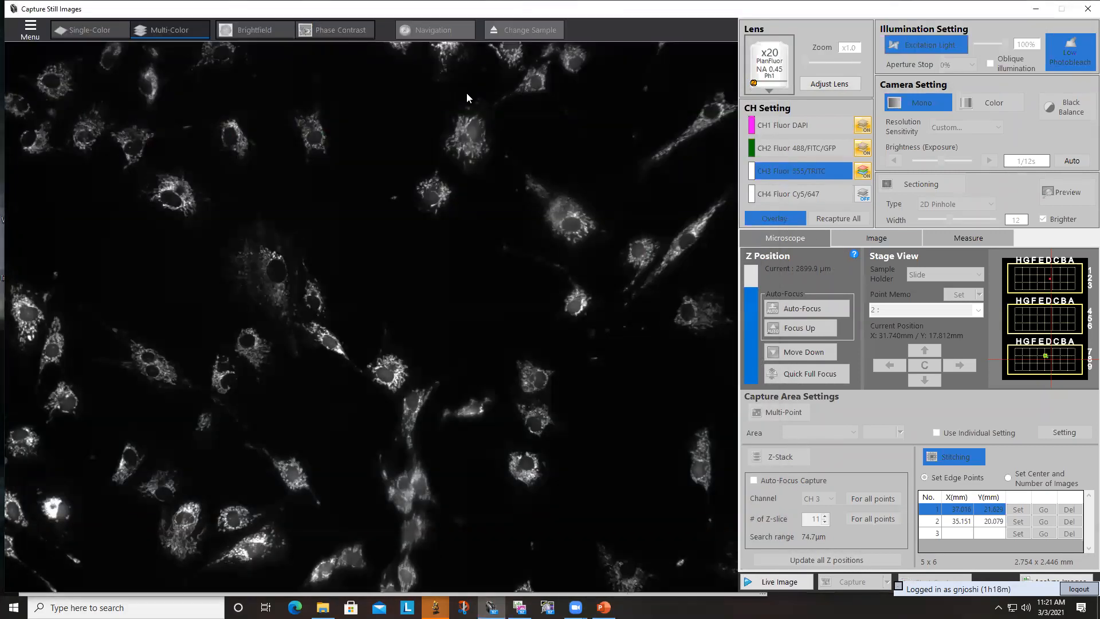
{"action": "left_click", "coordinate": [752, 581]}
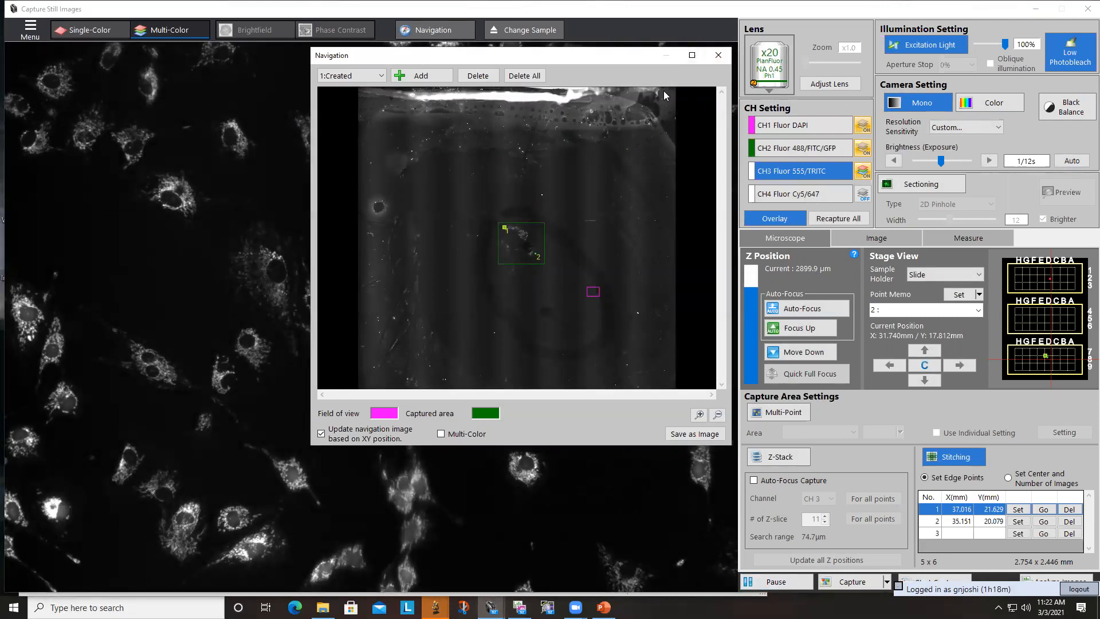
{"action": "left_click_drag", "start_coordinate": [596, 55], "coordinate": [532, 139]}
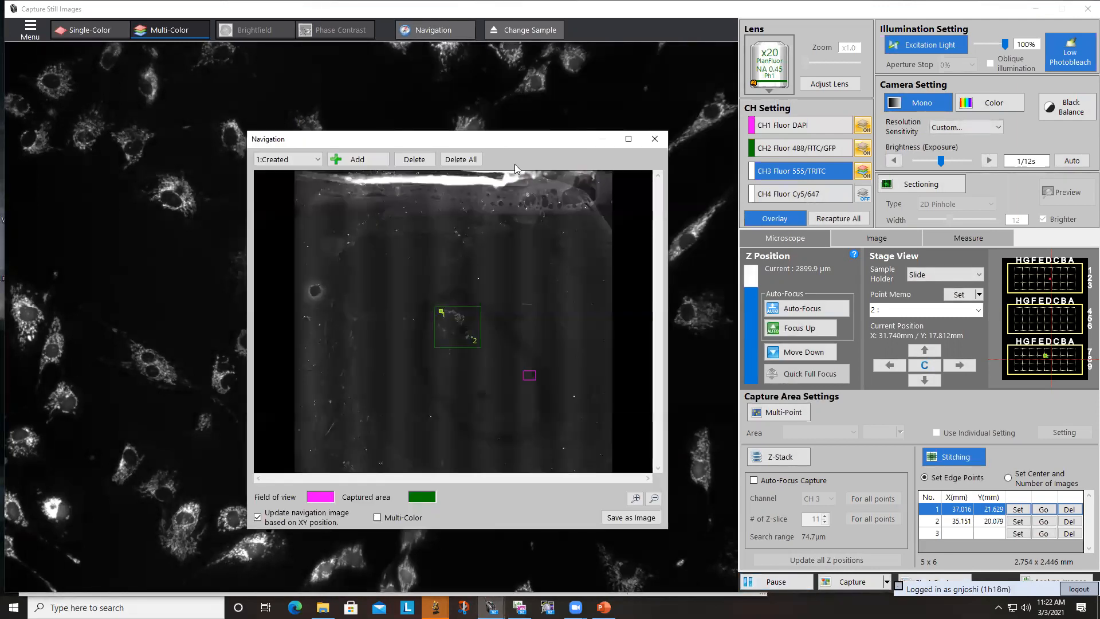
- Review the list of created navigation images and delete all of them
{"action": "left_click", "coordinate": [315, 161]}
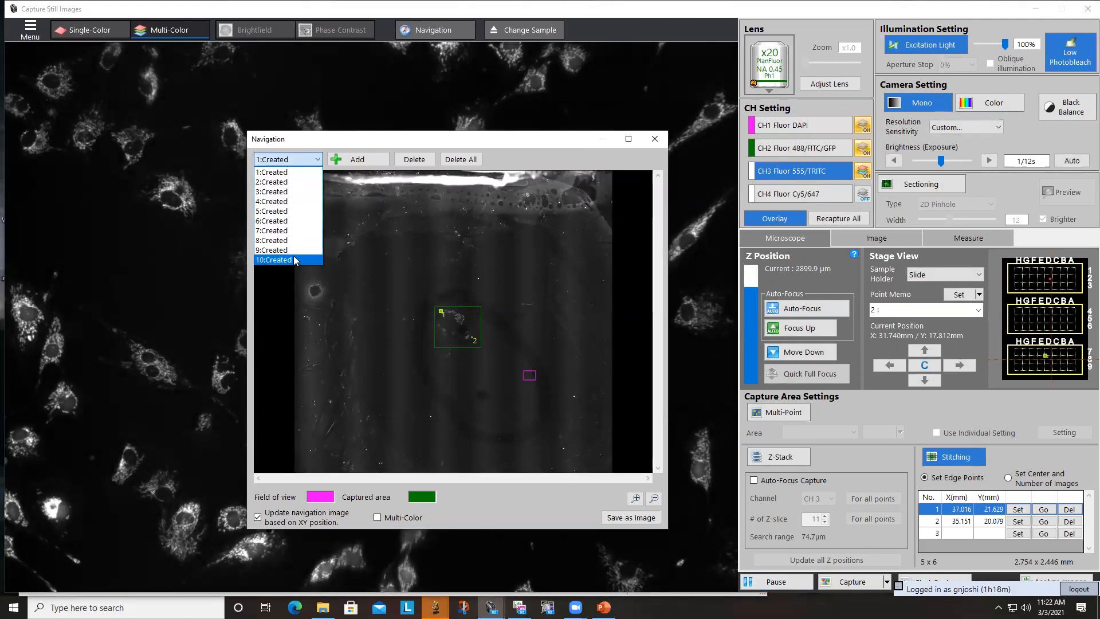
{"action": "left_click", "coordinate": [281, 173]}
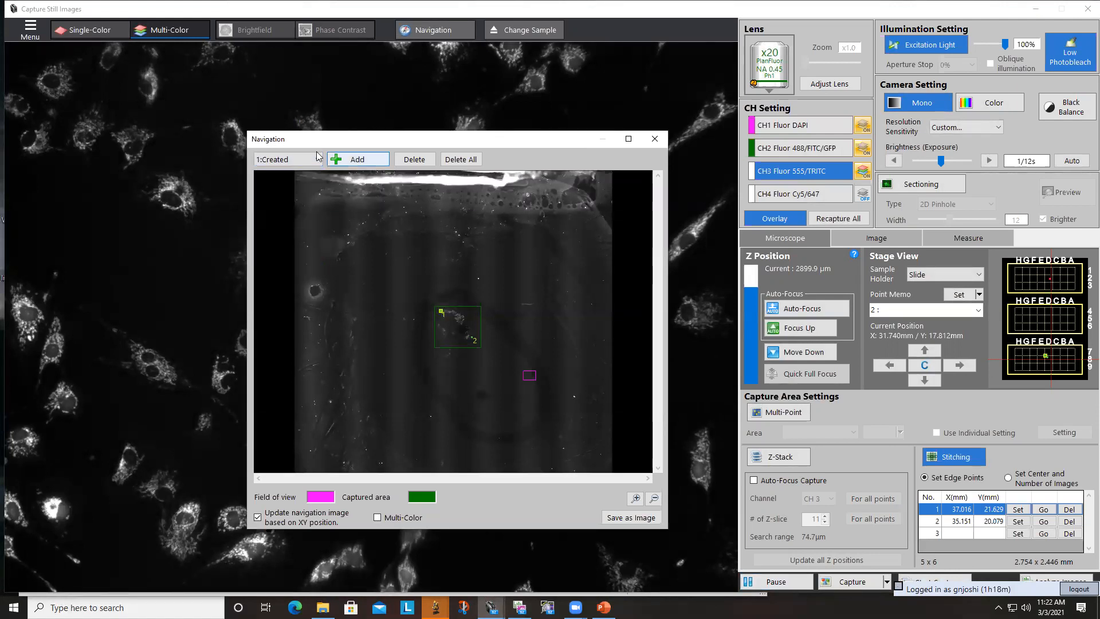
{"action": "left_click", "coordinate": [466, 160]}
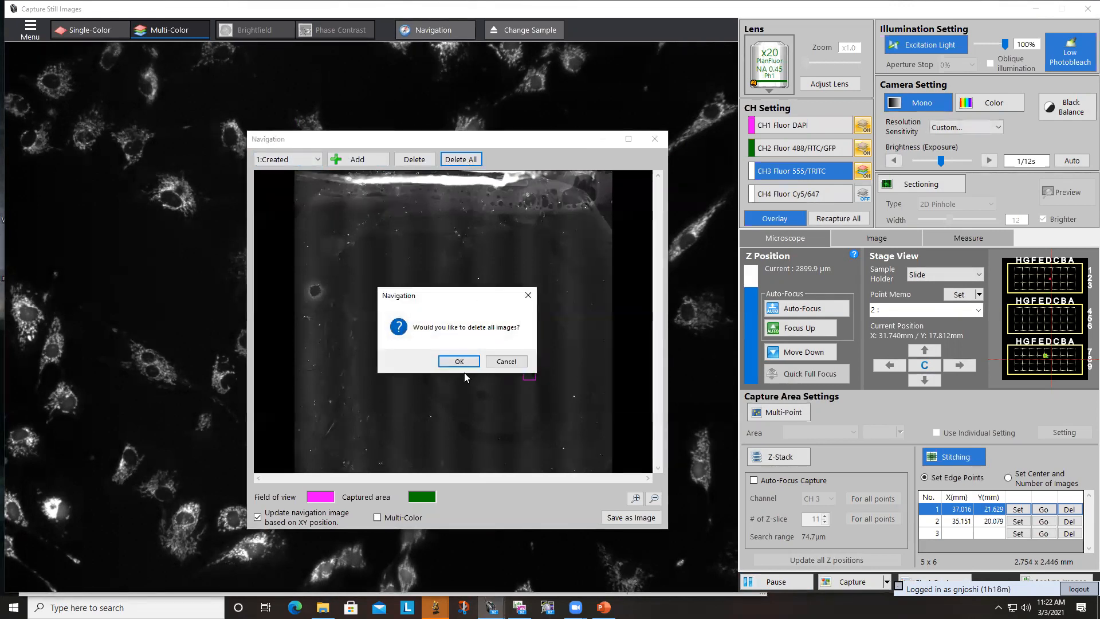
{"action": "left_click", "coordinate": [461, 366]}
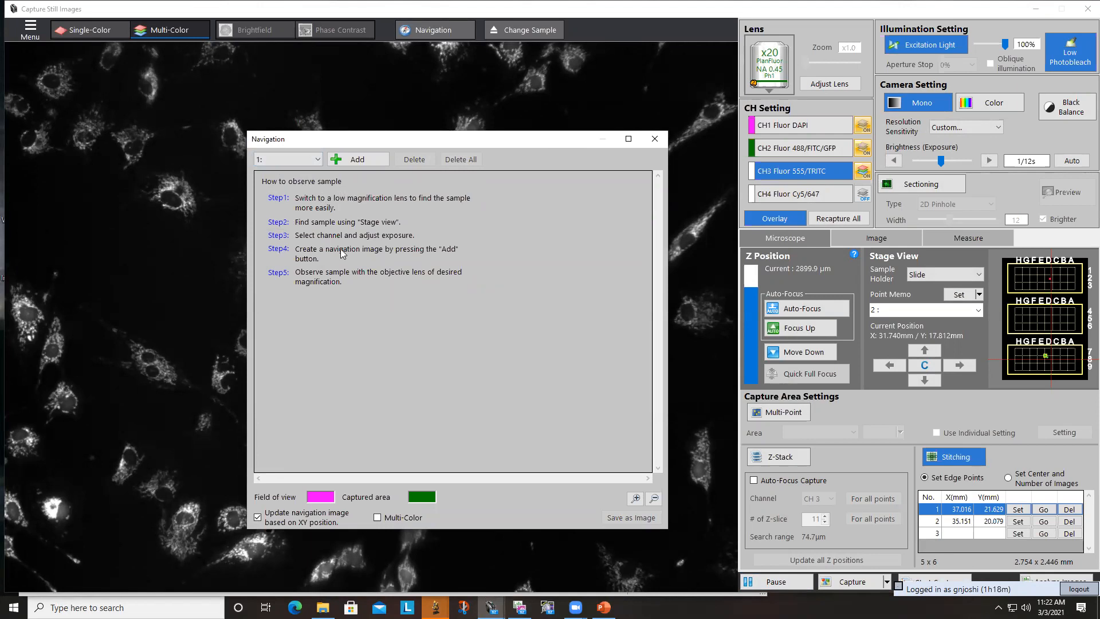
- Create a new navigation image with the x20 lens, stop the scan once it covers a wide area, and move the stage to its centre
{"action": "left_click", "coordinate": [355, 157]}
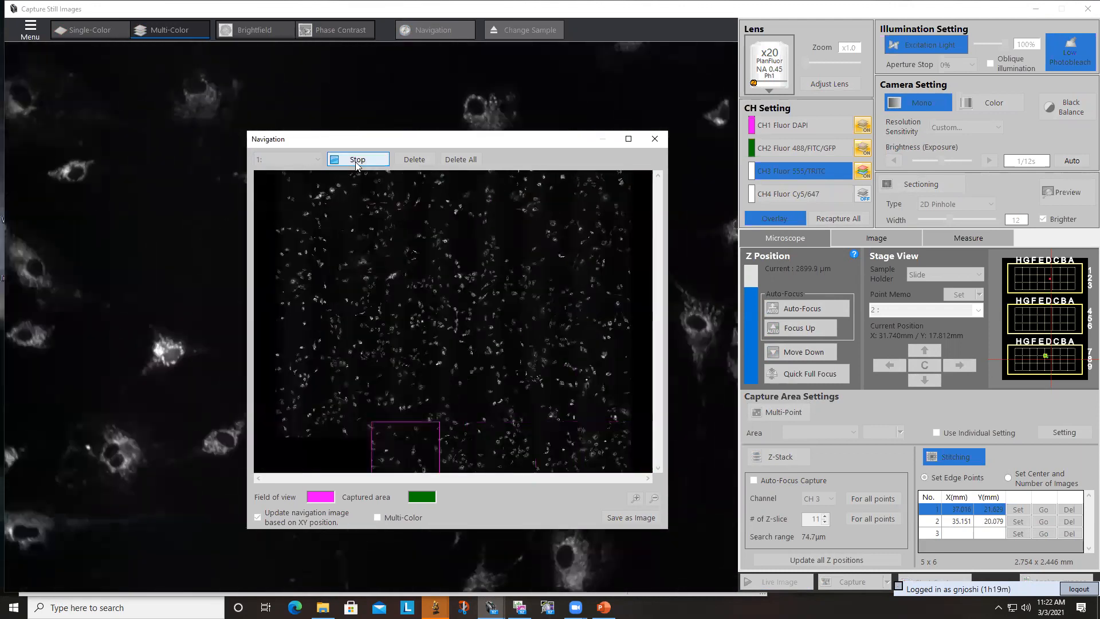
{"action": "left_click", "coordinate": [356, 160]}
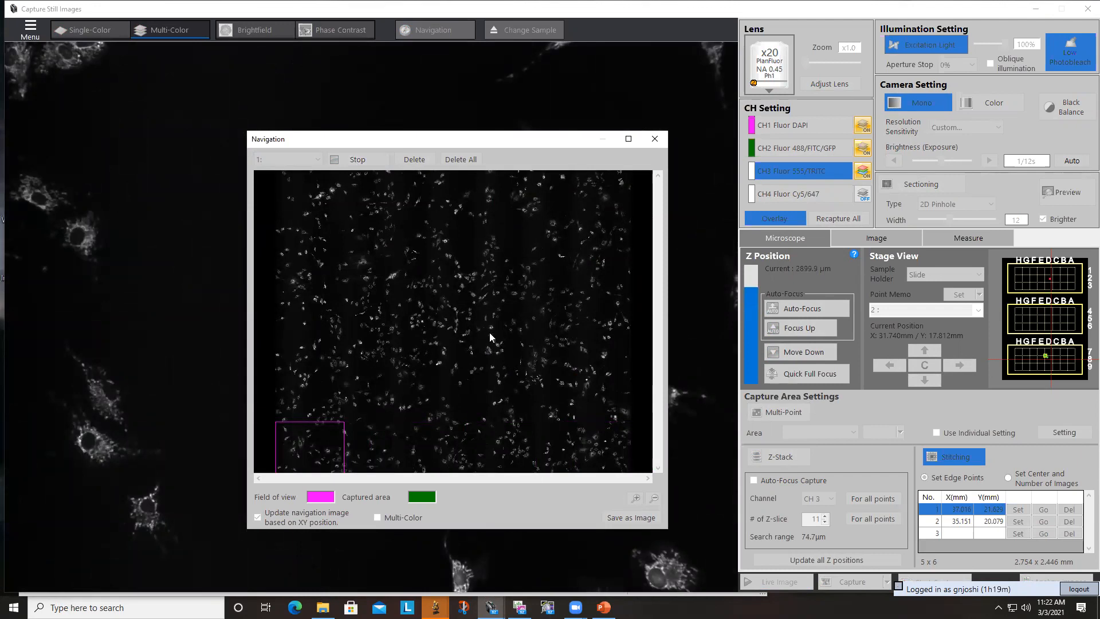
{"action": "double_click", "coordinate": [449, 330]}
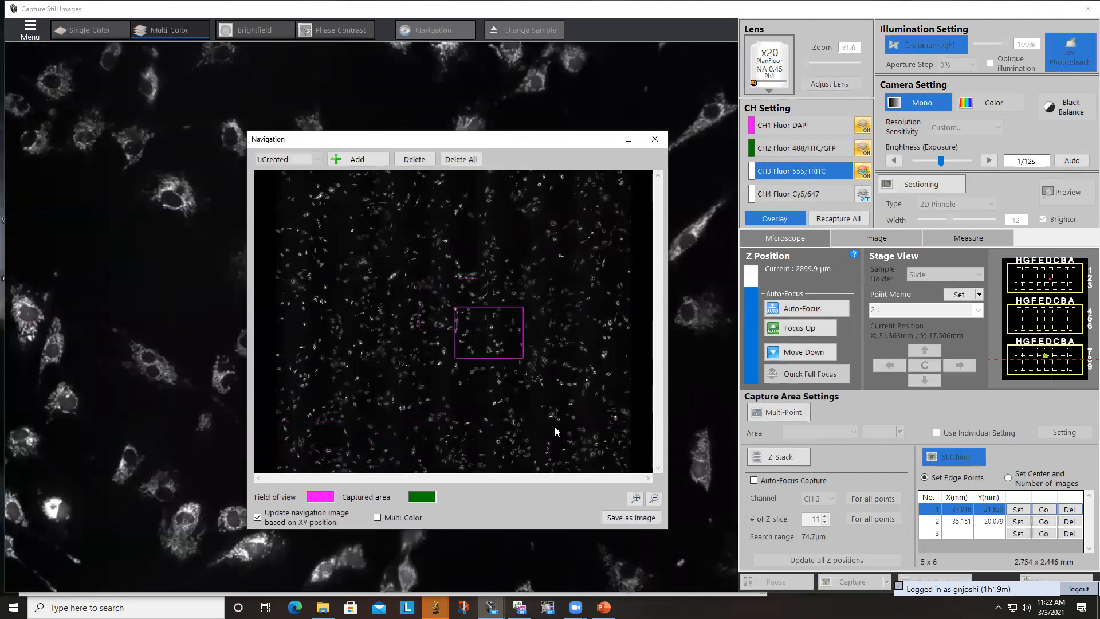
- Examine the navigation image enlarged and in full, and move the field of view to its right side and its left edge
{"action": "left_click", "coordinate": [634, 500]}
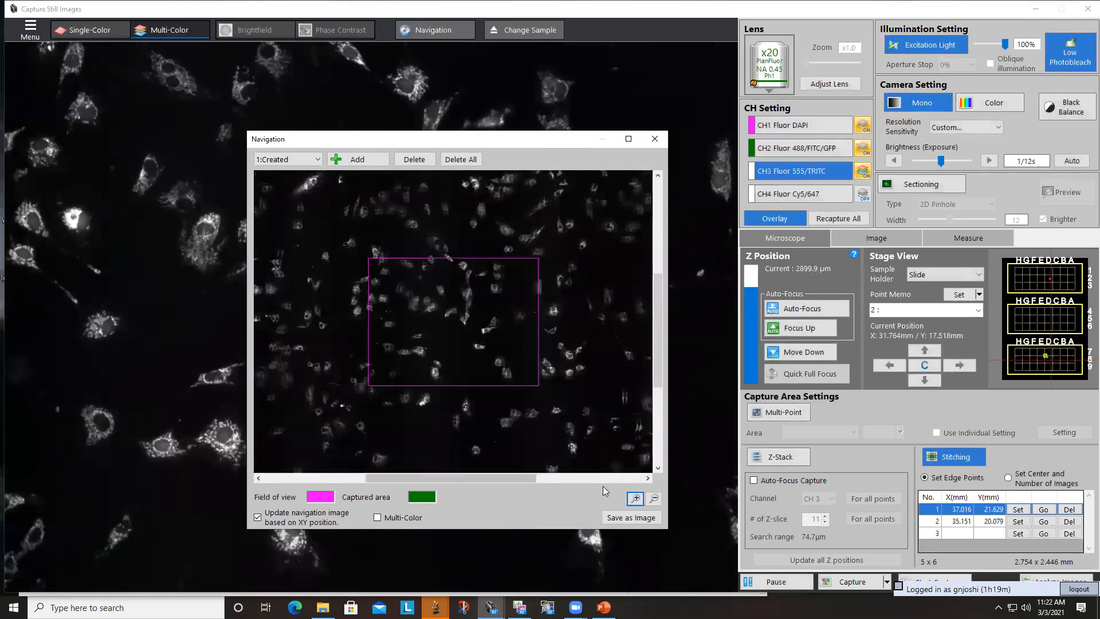
{"action": "left_click", "coordinate": [633, 499]}
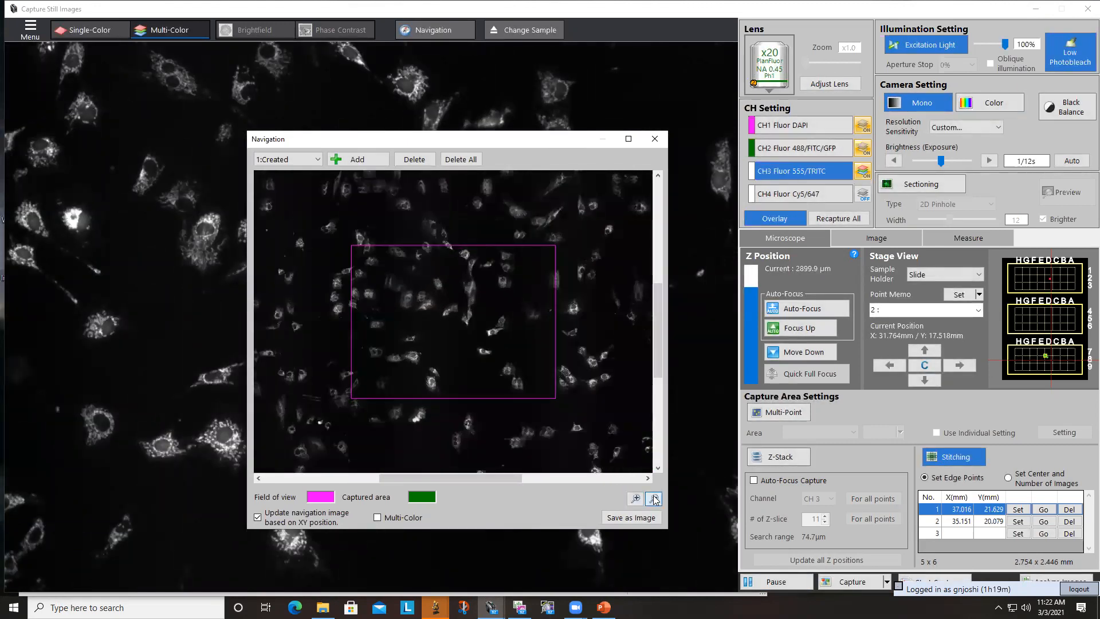
{"action": "left_click", "coordinate": [654, 499]}
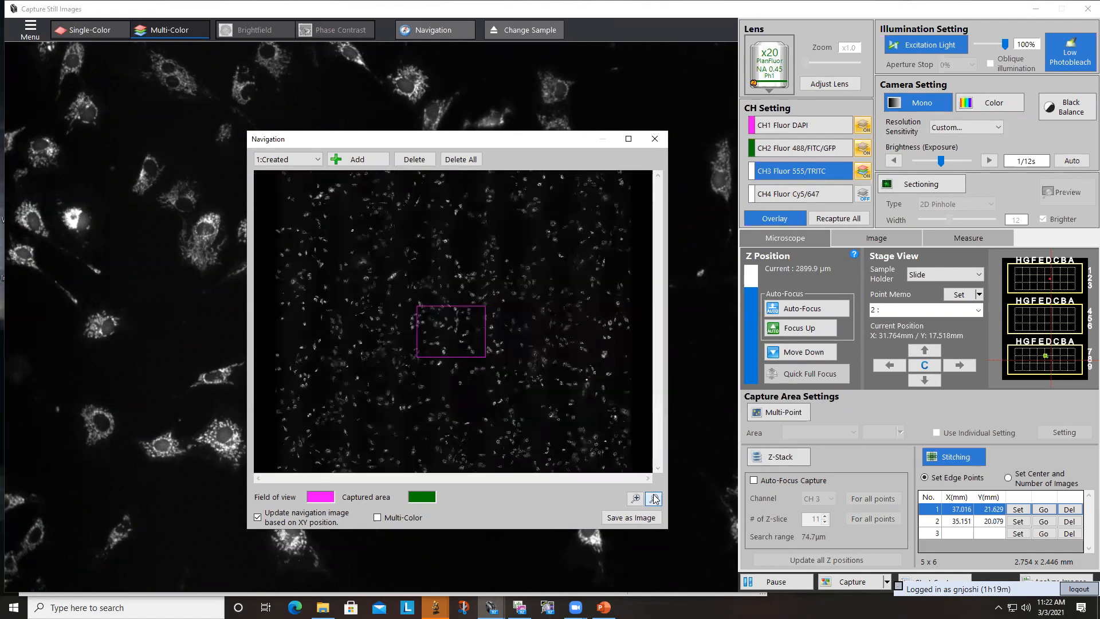
{"action": "left_click", "coordinate": [537, 298]}
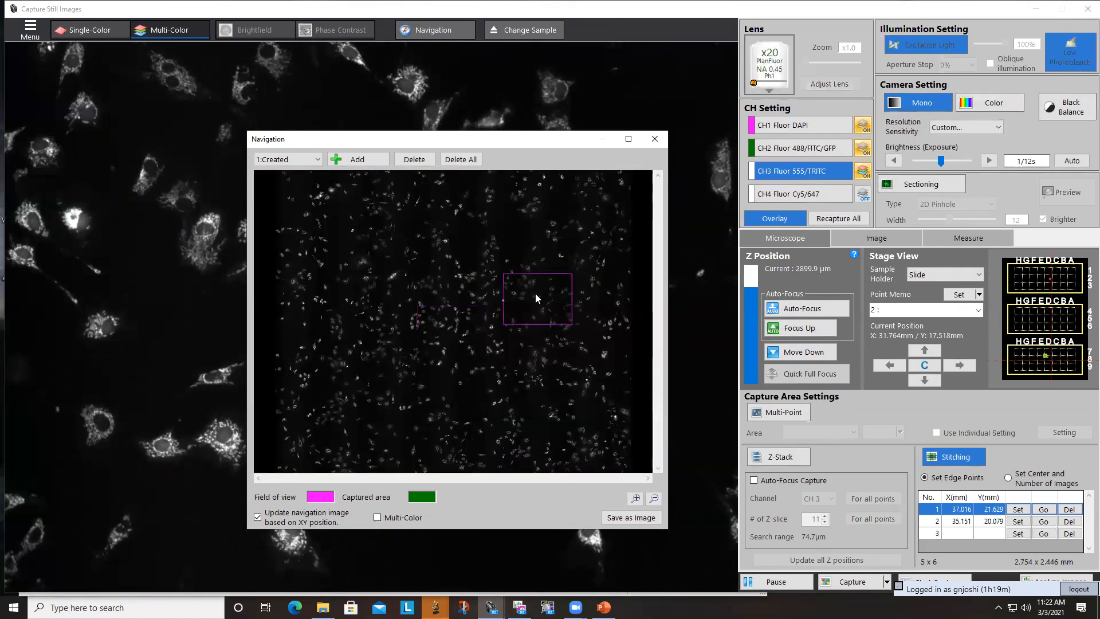
{"action": "left_click", "coordinate": [310, 298]}
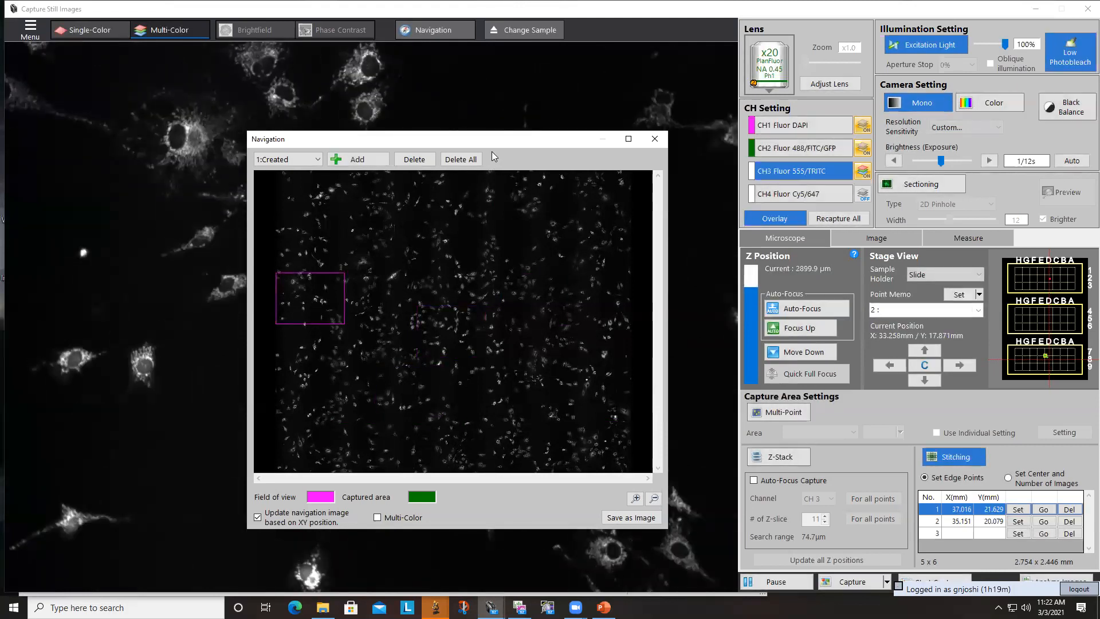
- Reposition and shrink the Navigation window over the live view so the entire navigation image fits inside it
{"action": "left_click_drag", "start_coordinate": [485, 138], "coordinate": [372, 115]}
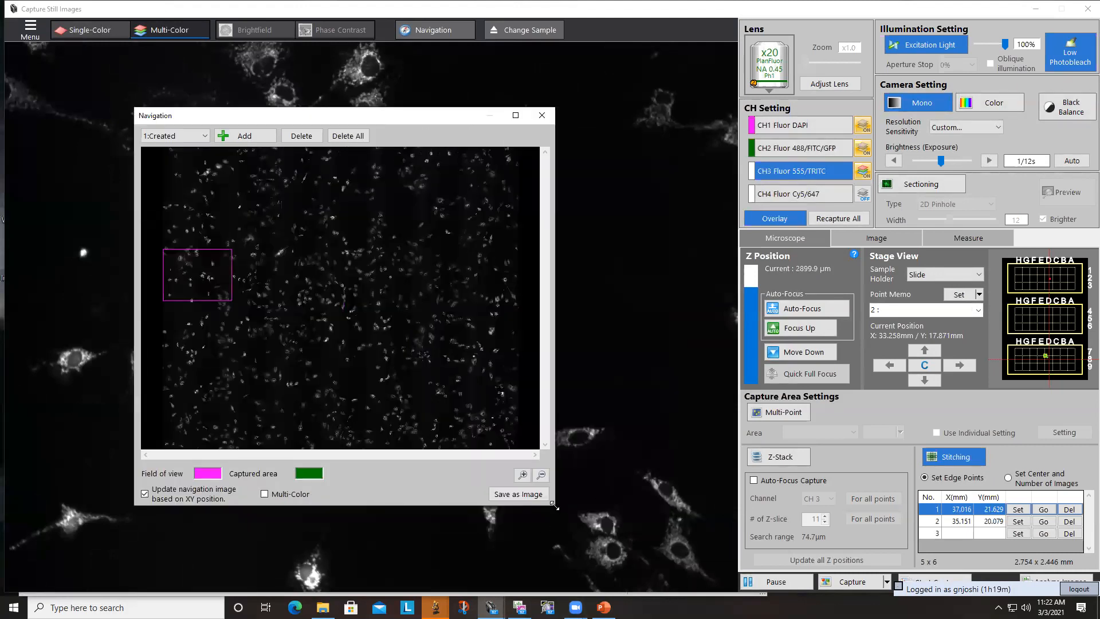
{"action": "left_click_drag", "start_coordinate": [553, 505], "coordinate": [397, 386]}
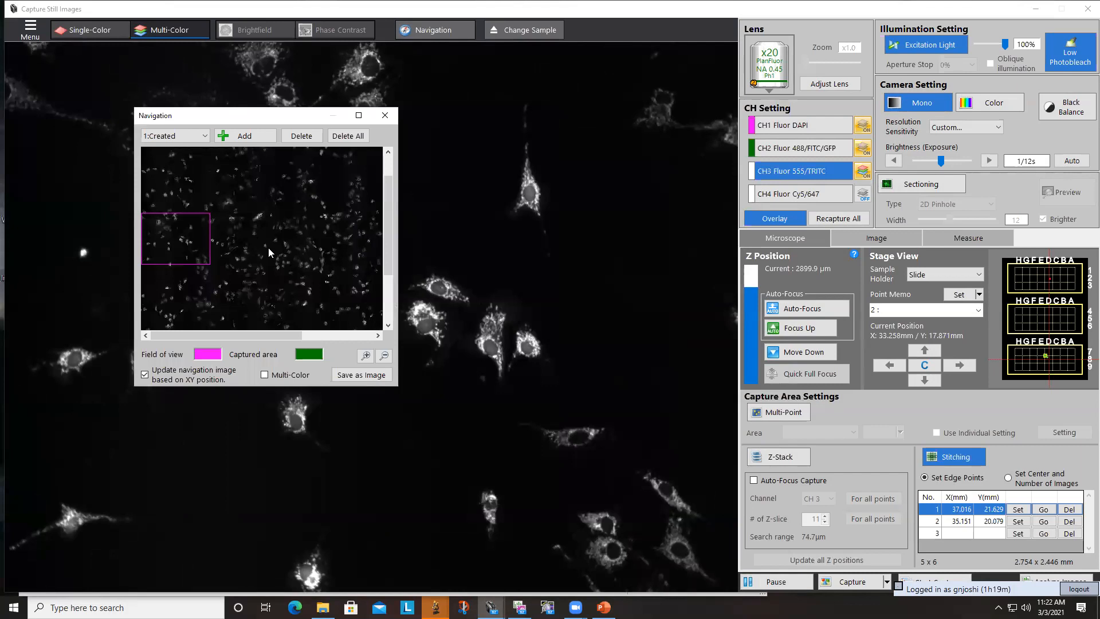
{"action": "left_click", "coordinate": [384, 356]}
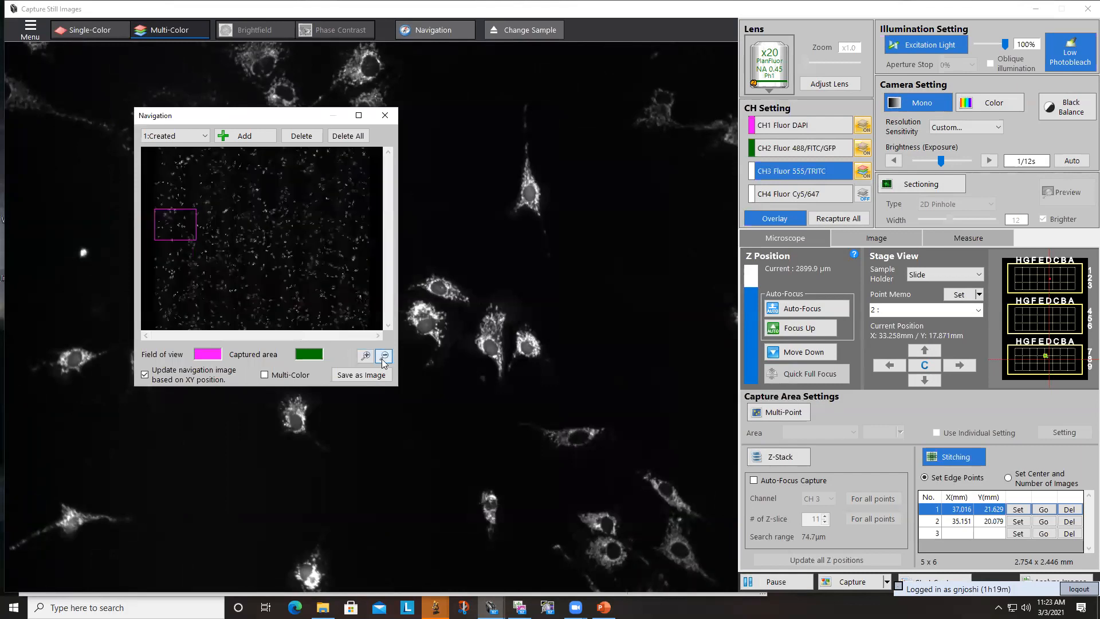
- Visit several fields on the navigation image, return to one near its left edge, and recapture all channels there
{"action": "left_click", "coordinate": [207, 276]}
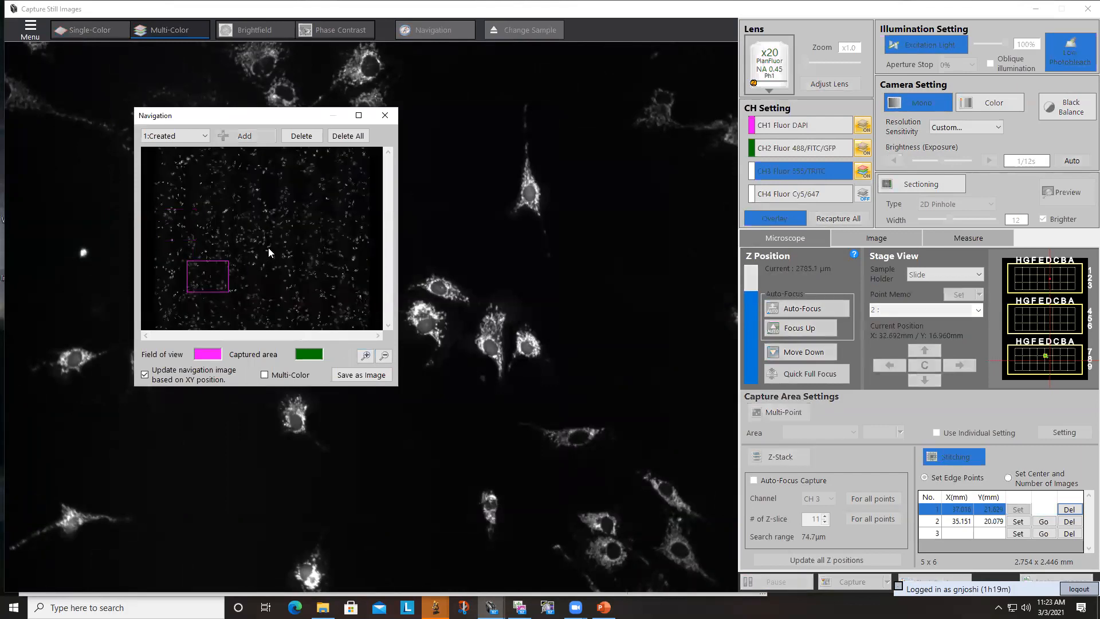
{"action": "left_click", "coordinate": [294, 292]}
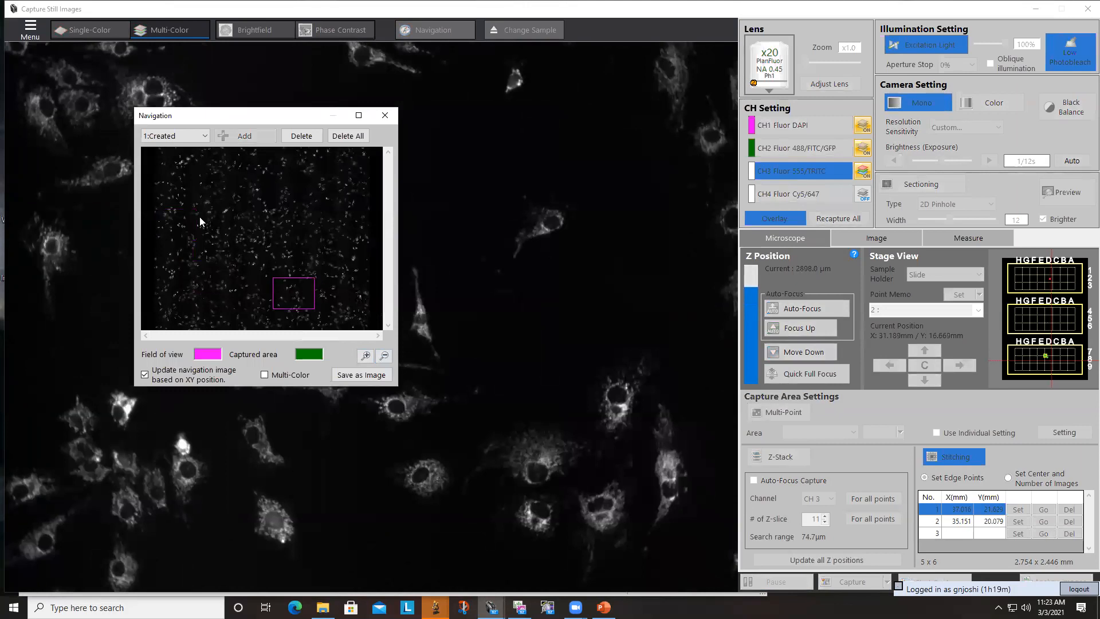
{"action": "left_click", "coordinate": [181, 225]}
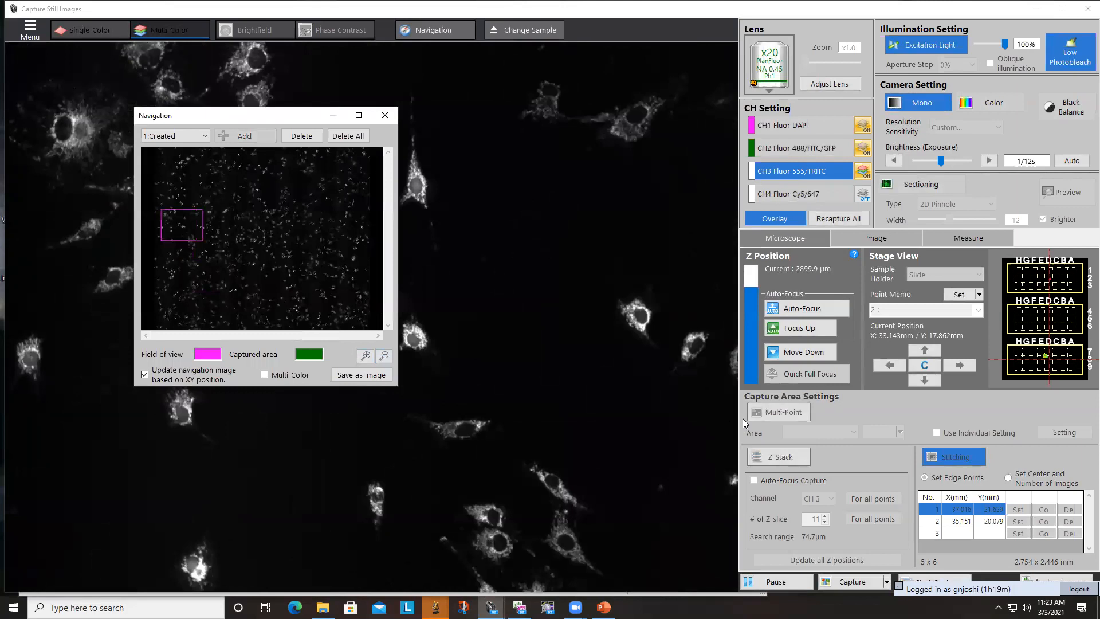
{"action": "left_click", "coordinate": [845, 219]}
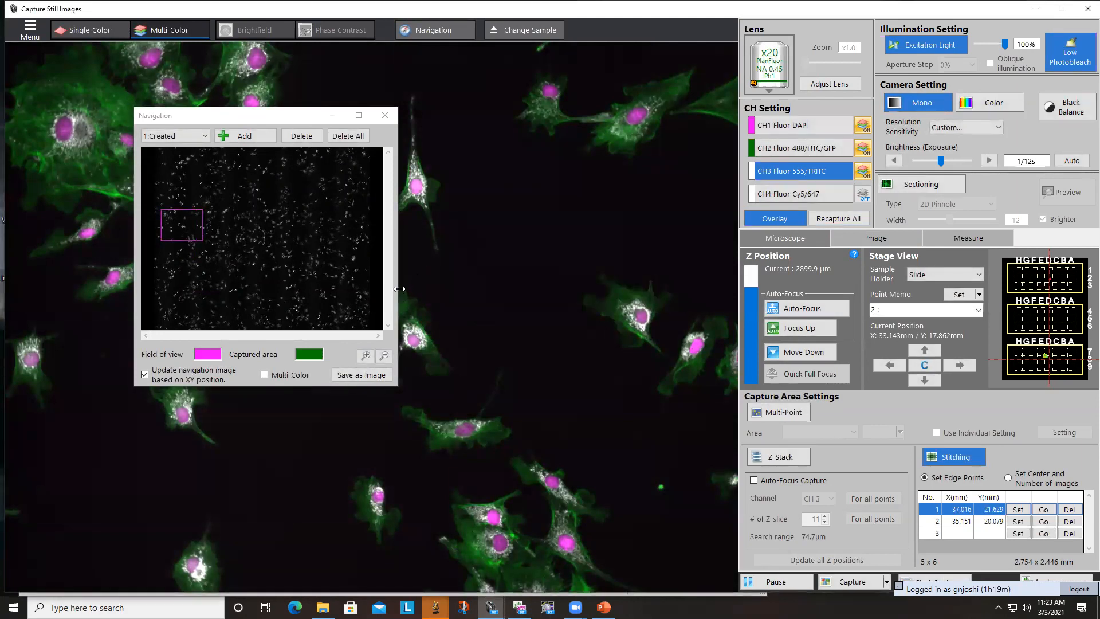
- Switch to the x40 PlanFluor NA 0.60 lens, refocus on a field near the navigation image's centre, and recapture all channels
{"action": "left_click", "coordinate": [759, 87]}
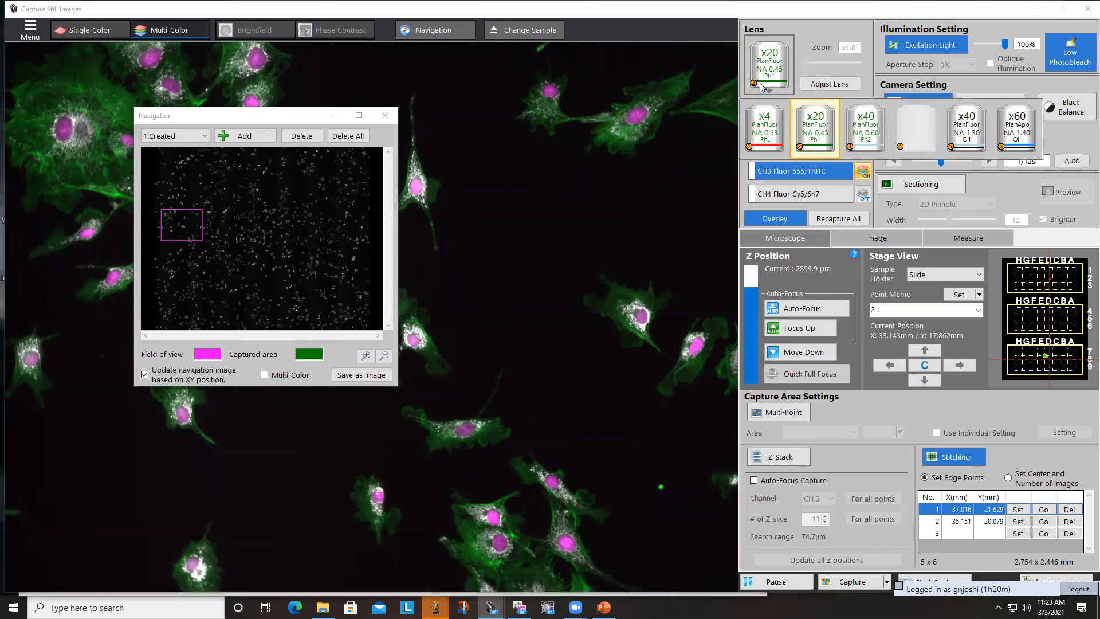
{"action": "left_click", "coordinate": [875, 138]}
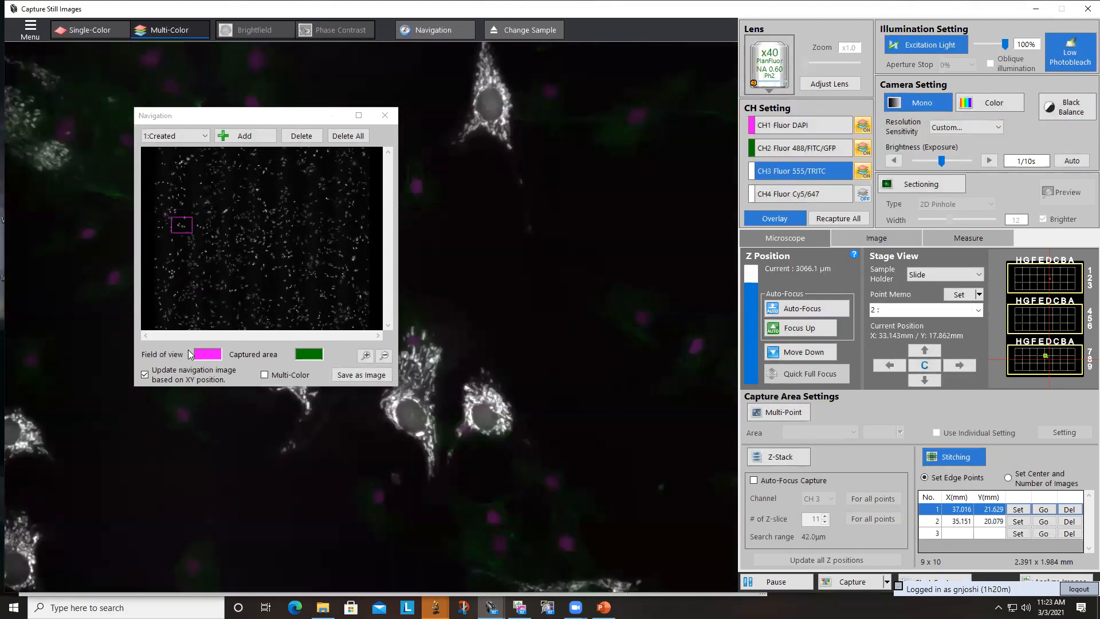
{"action": "left_click", "coordinate": [266, 238]}
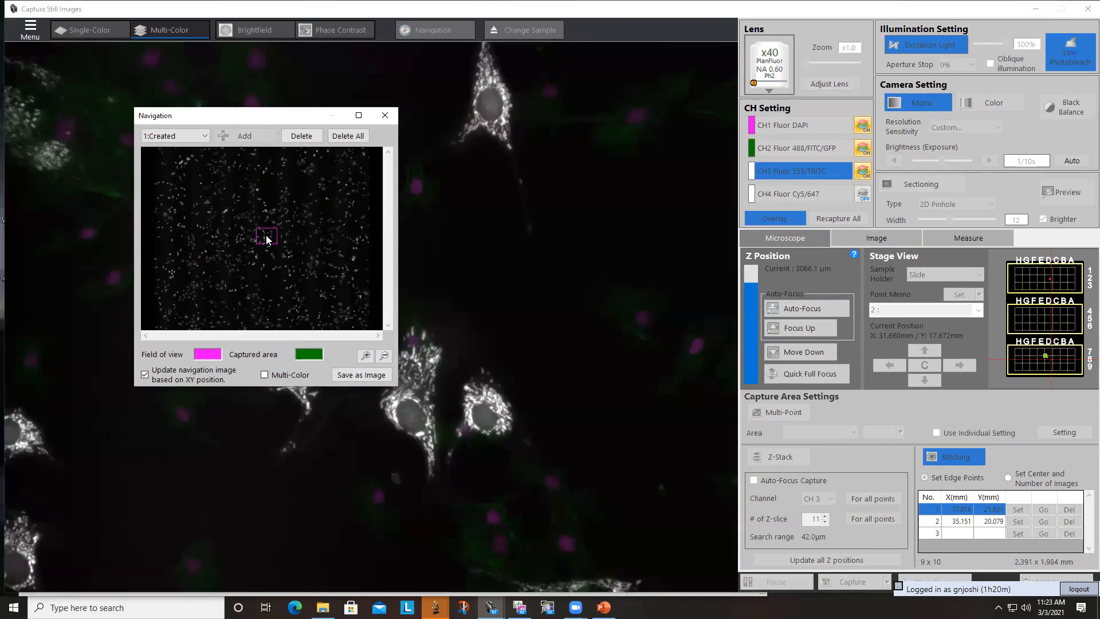
{"action": "scroll", "coordinate": [573, 373], "scroll_direction": "down", "scroll_amount": 3}
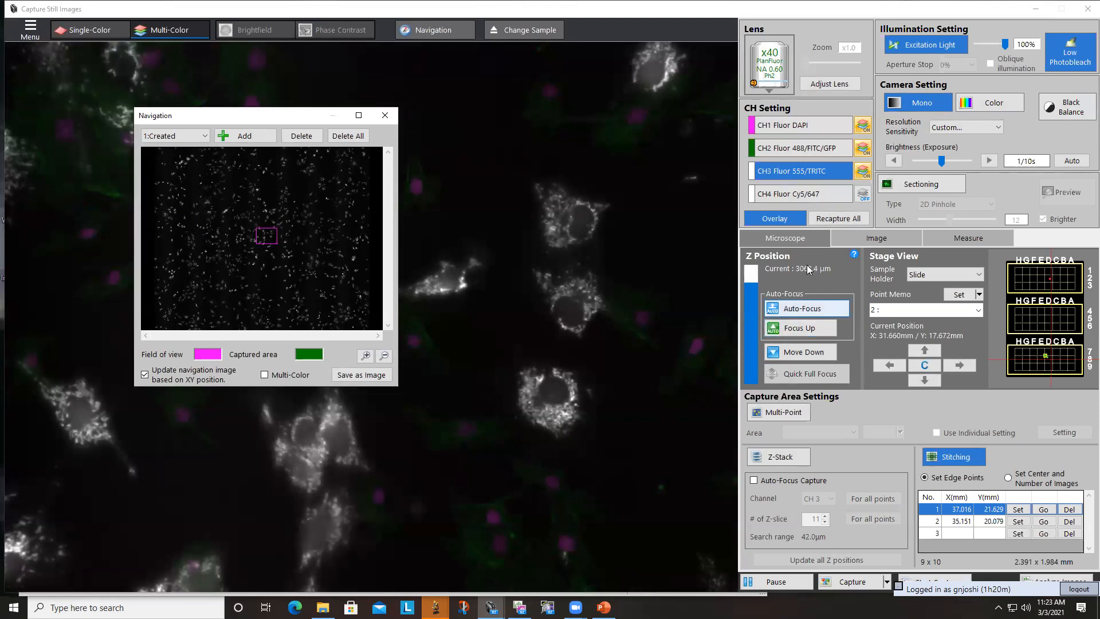
{"action": "left_click", "coordinate": [839, 218]}
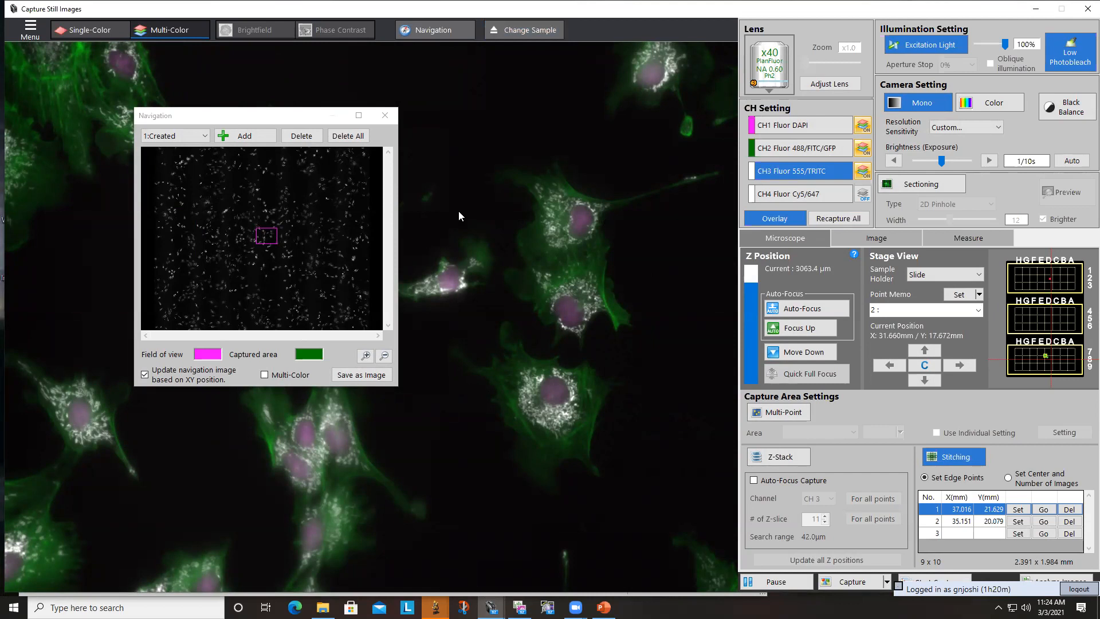
- Enable multi-point capture and check the list of registered areas while visiting other fields on the navigation image
{"action": "left_click", "coordinate": [769, 412]}
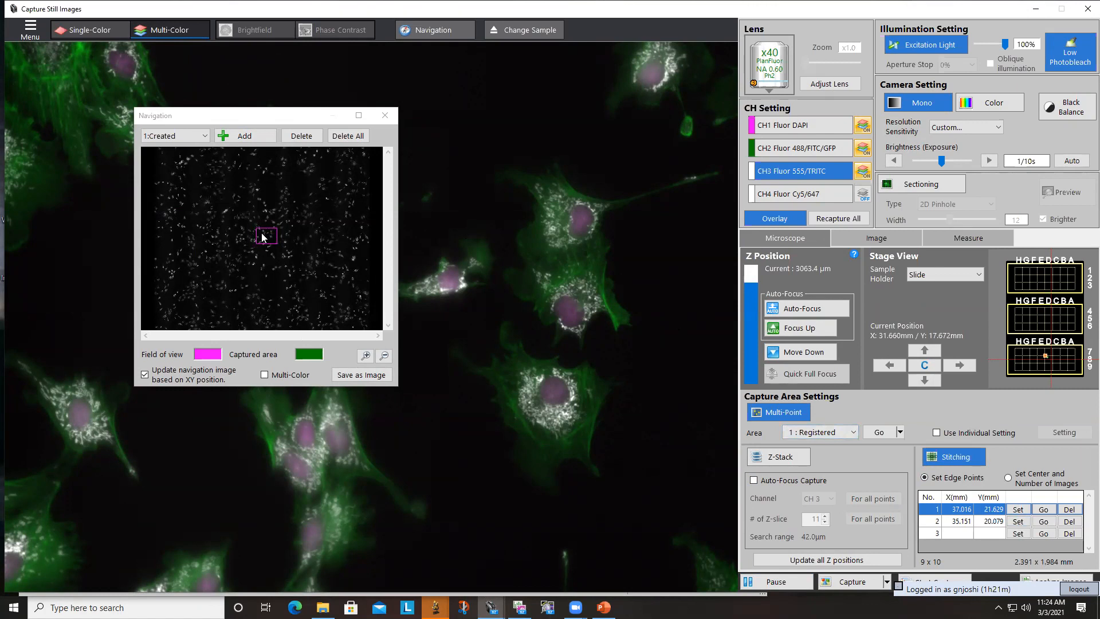
{"action": "left_click", "coordinate": [286, 213]}
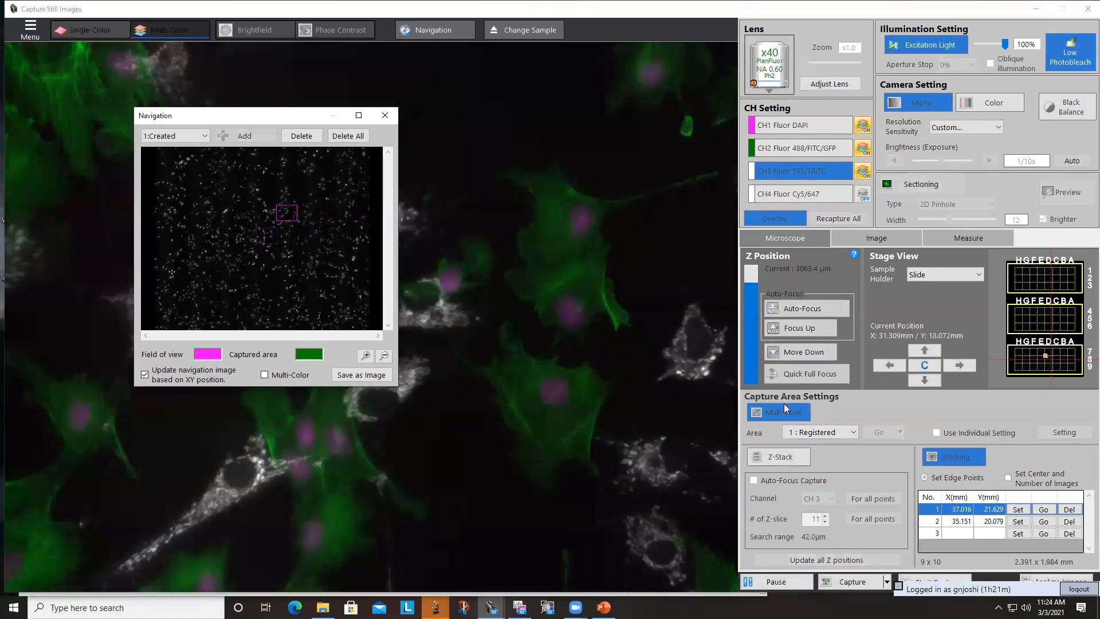
{"action": "left_click", "coordinate": [852, 433]}
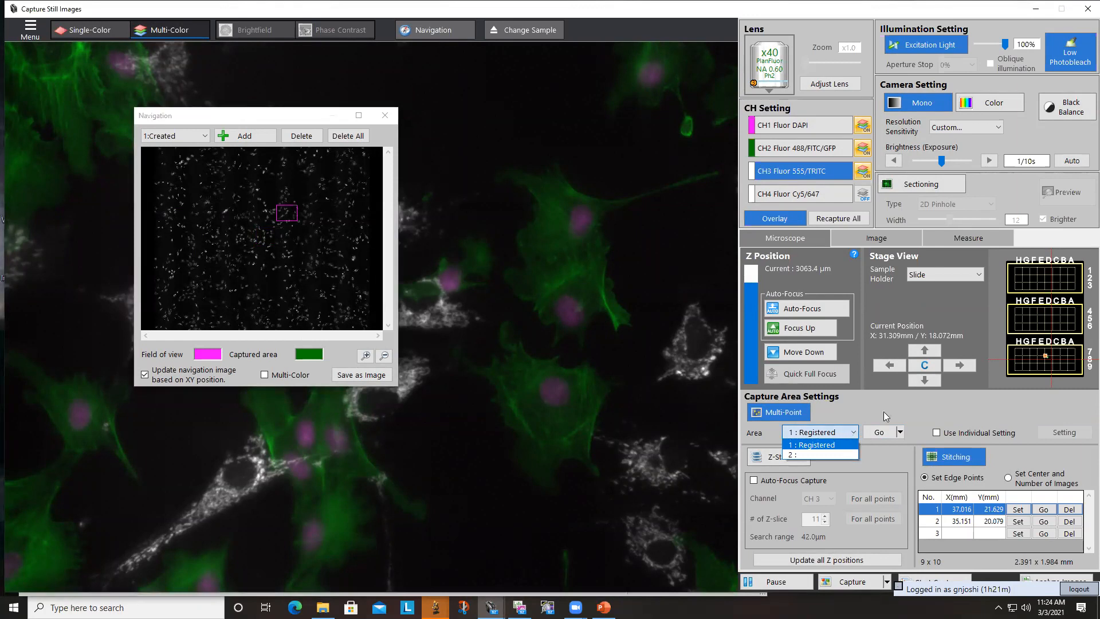
{"action": "left_click", "coordinate": [868, 435]}
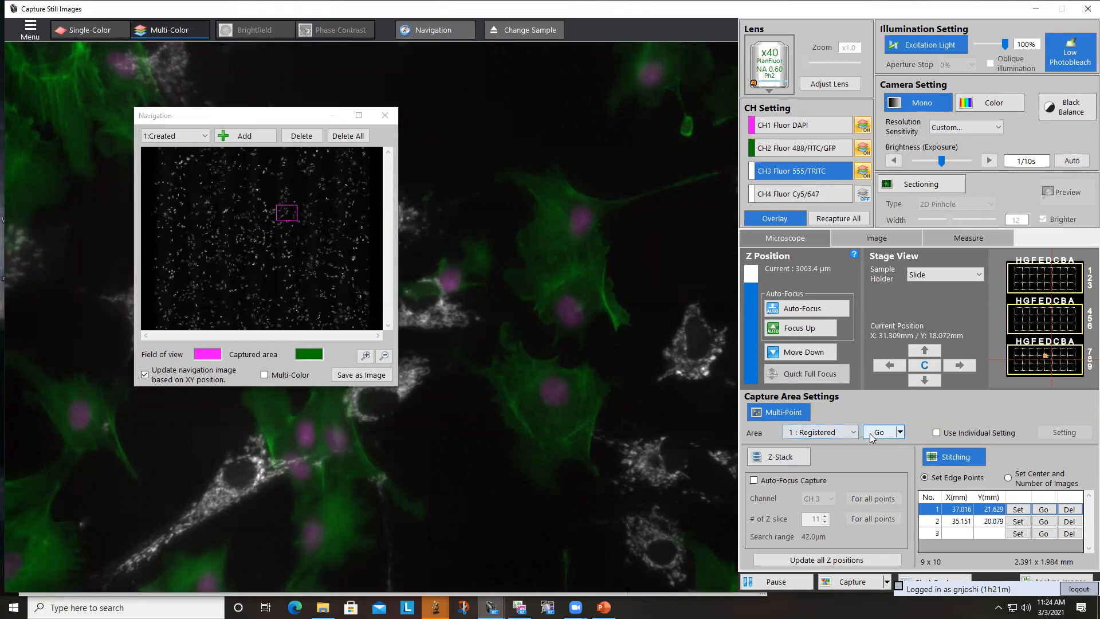
{"action": "left_click", "coordinate": [876, 432]}
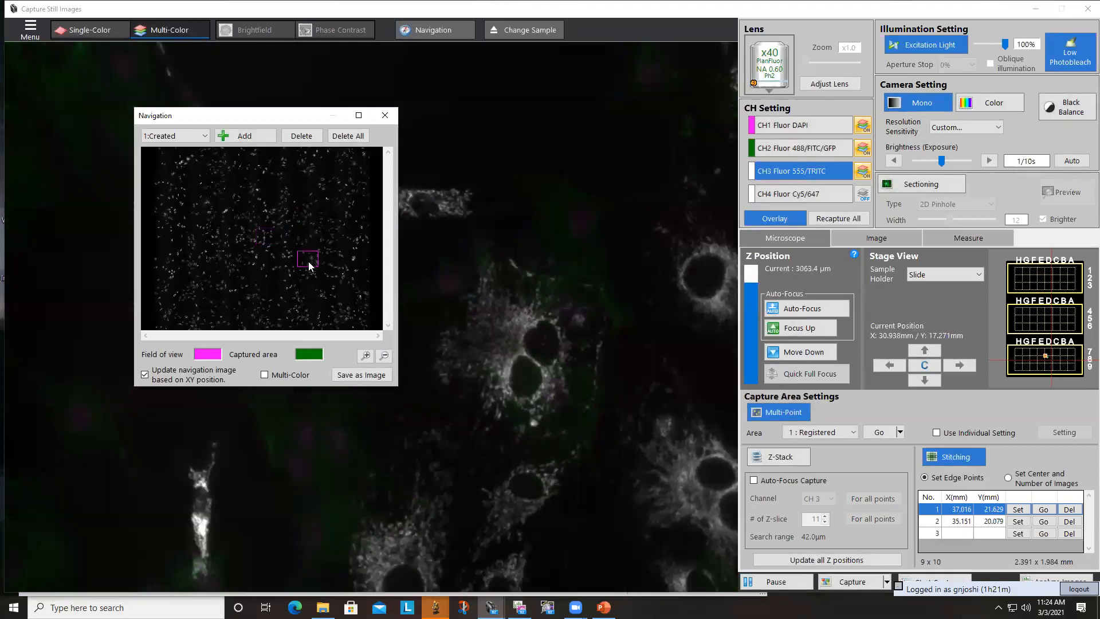
- Move the stage to a field slightly above the navigation image's centre and create a second navigation image there in slot 2
{"action": "left_click", "coordinate": [251, 213]}
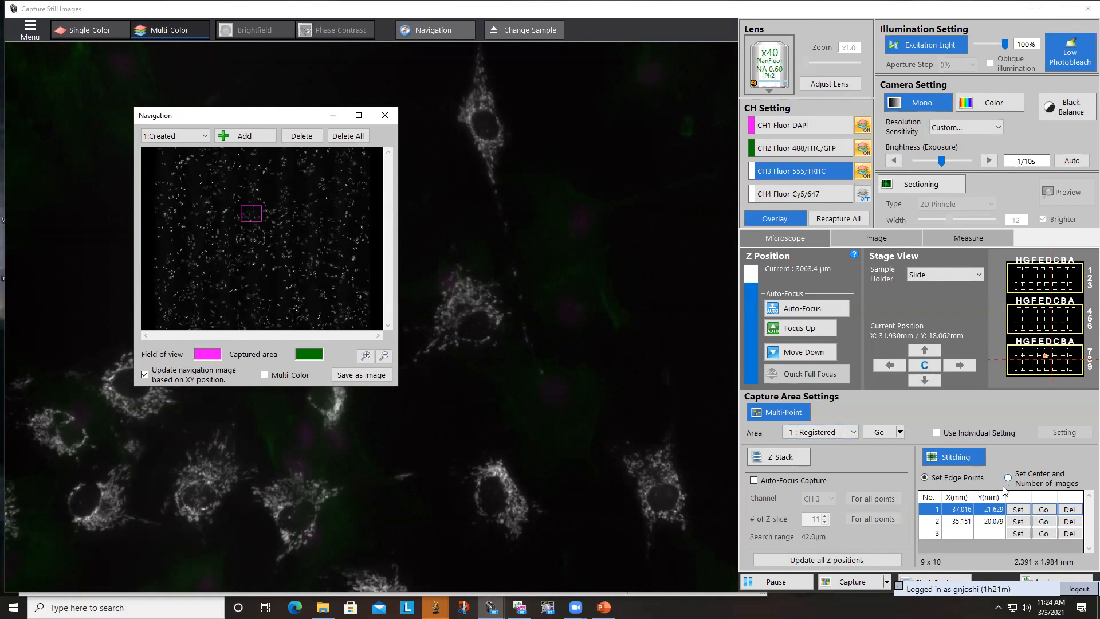
{"action": "left_click", "coordinate": [790, 414]}
{"action": "left_click", "coordinate": [788, 412]}
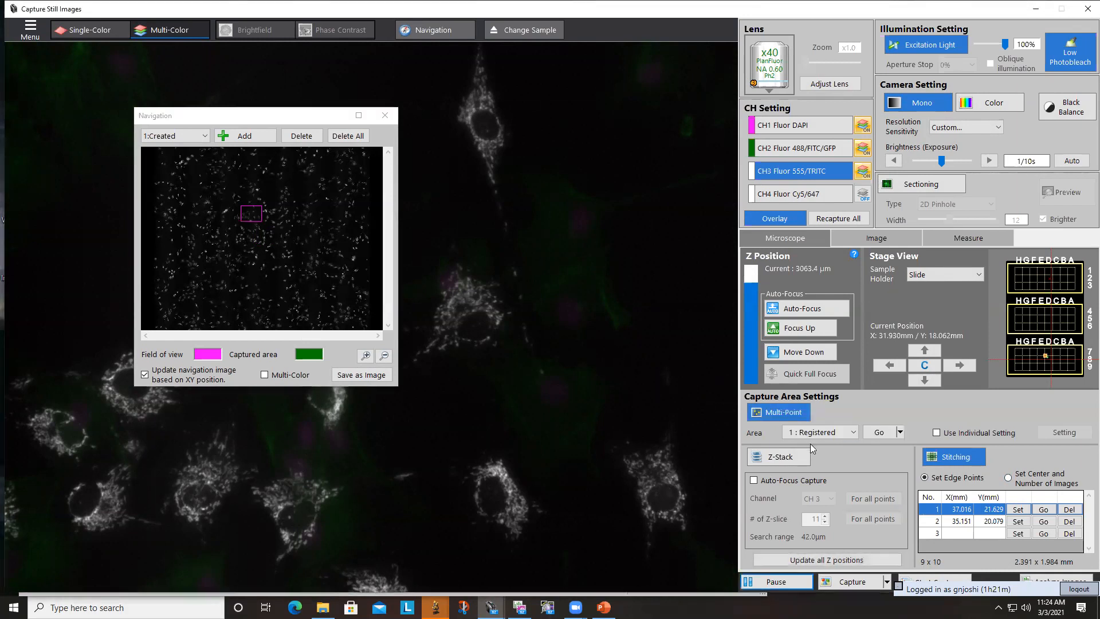
{"action": "left_click", "coordinate": [196, 140]}
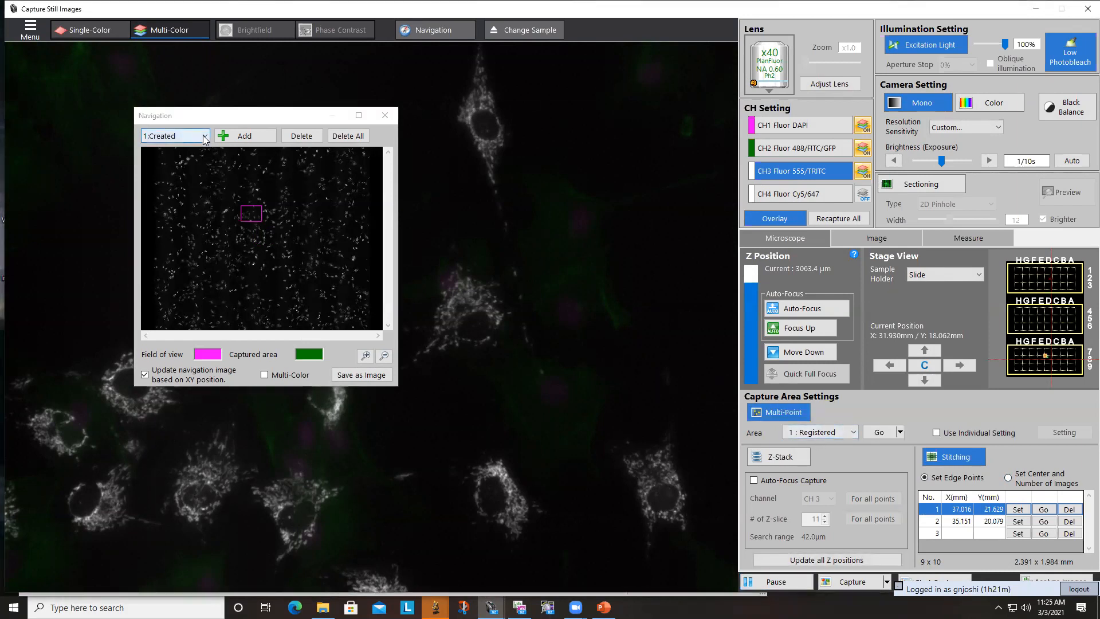
{"action": "left_click", "coordinate": [185, 159]}
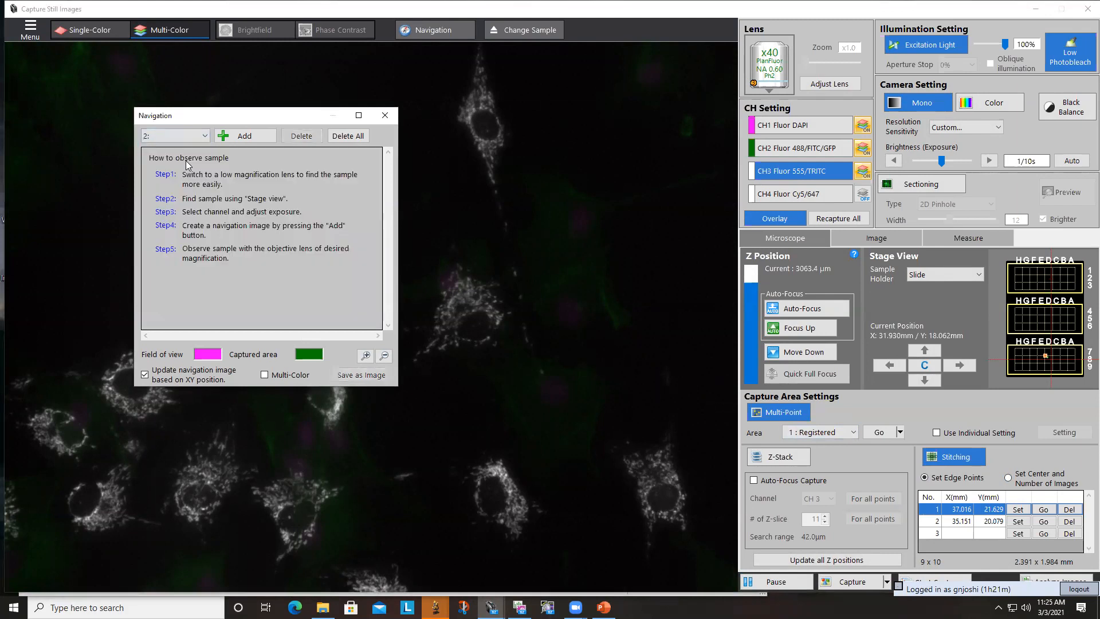
{"action": "left_click", "coordinate": [232, 138]}
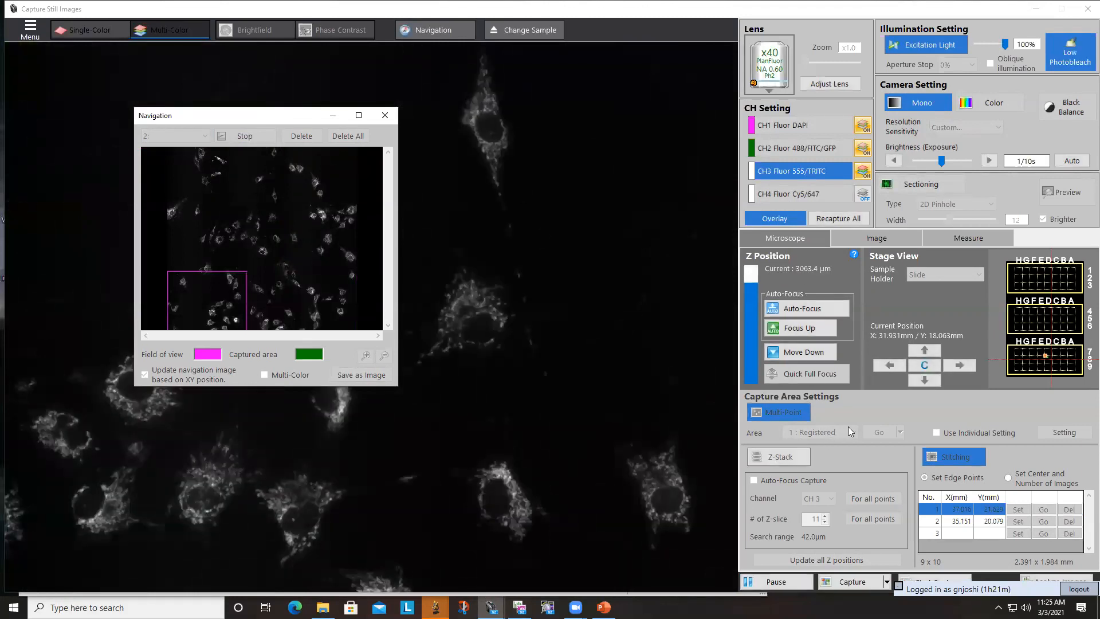
- Register a field slightly above the centre of navigation image 1 as multi-point capture area 2
{"action": "left_click", "coordinate": [857, 435]}
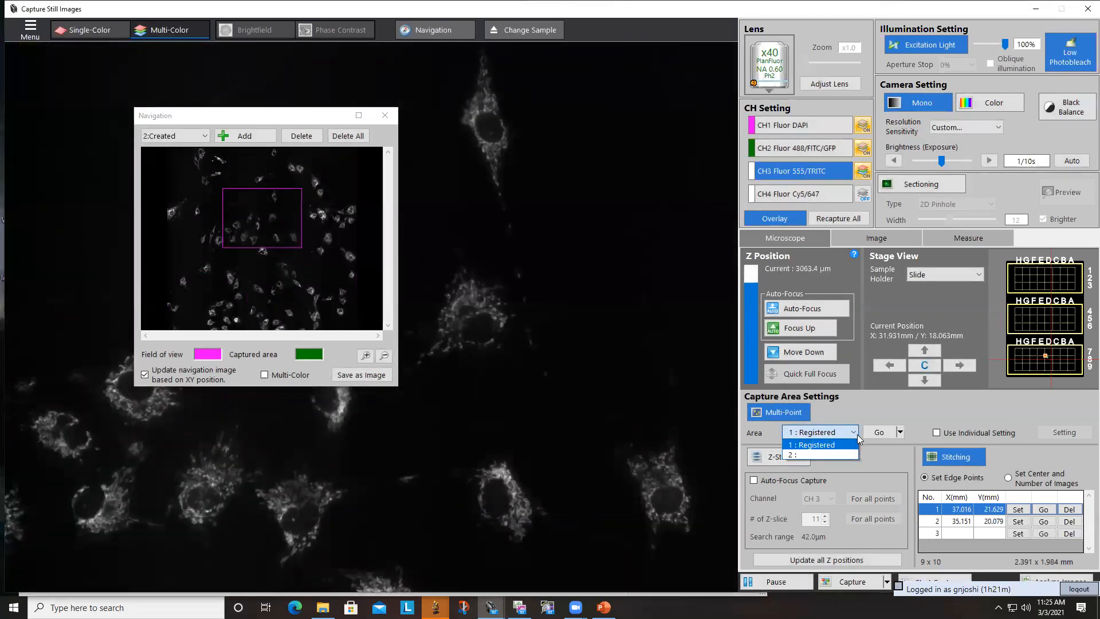
{"action": "left_click", "coordinate": [847, 453]}
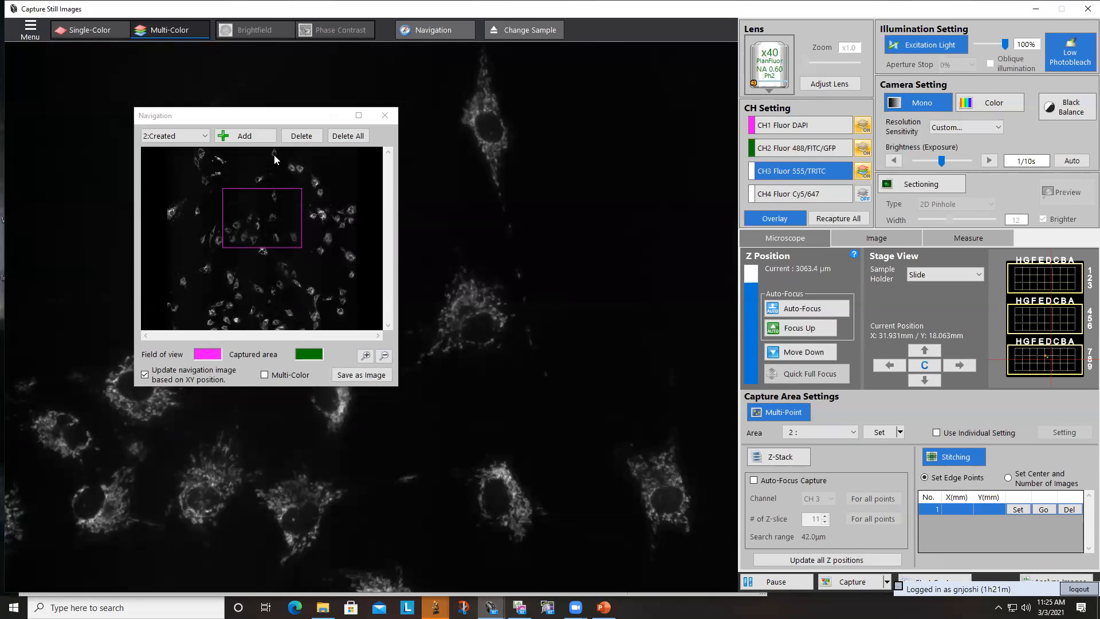
{"action": "left_click", "coordinate": [200, 136]}
{"action": "left_click", "coordinate": [164, 157]}
{"action": "left_click", "coordinate": [169, 137]}
{"action": "left_click", "coordinate": [161, 149]}
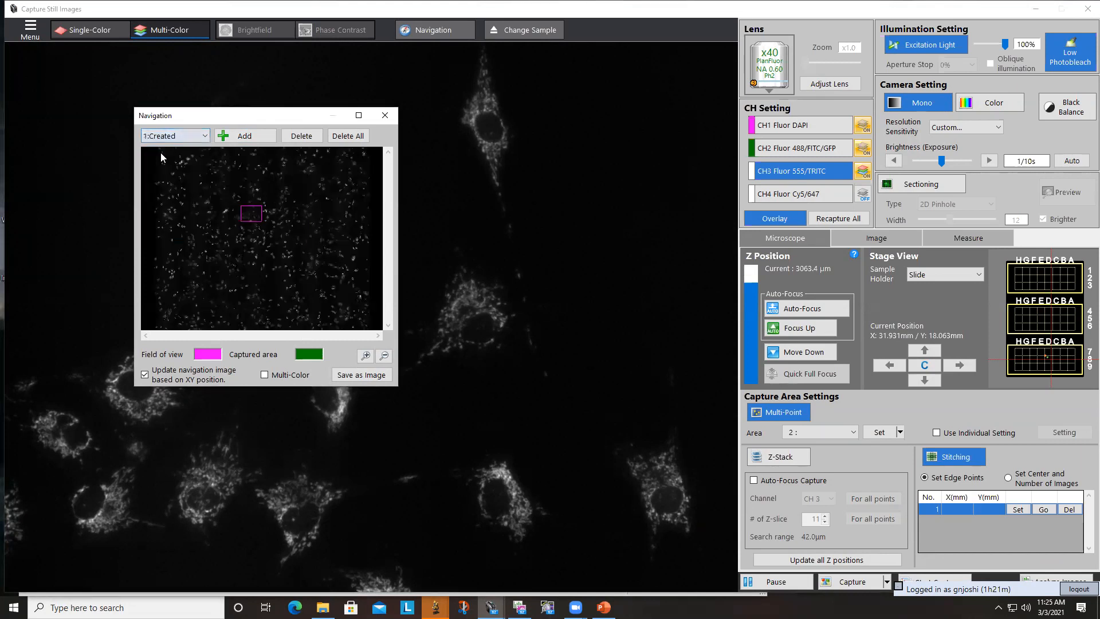
{"action": "left_click", "coordinate": [263, 210]}
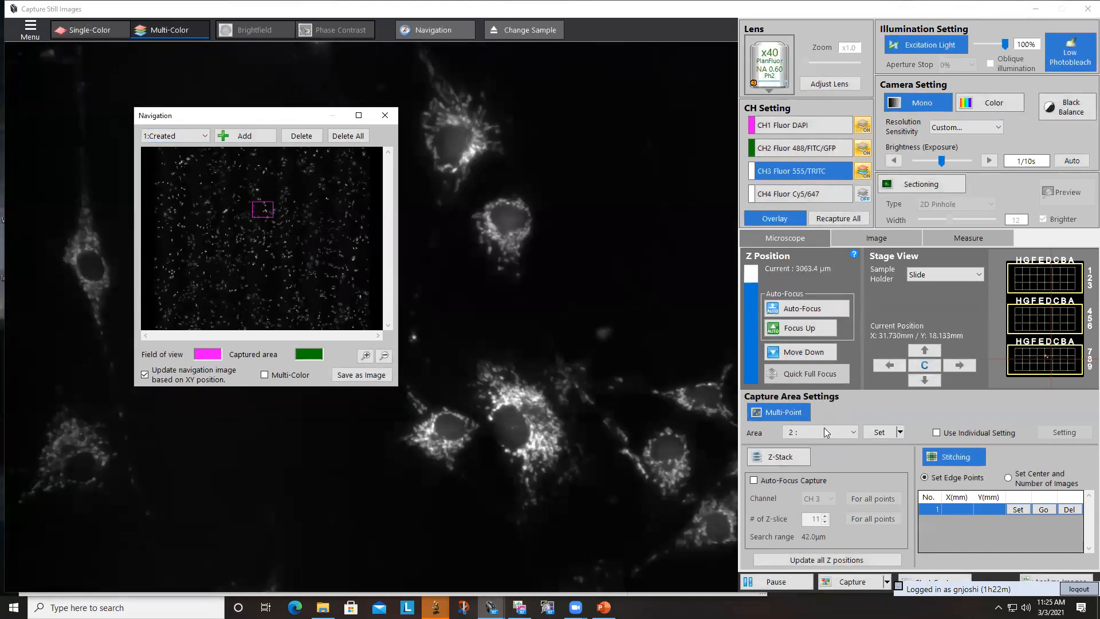
{"action": "left_click", "coordinate": [883, 433]}
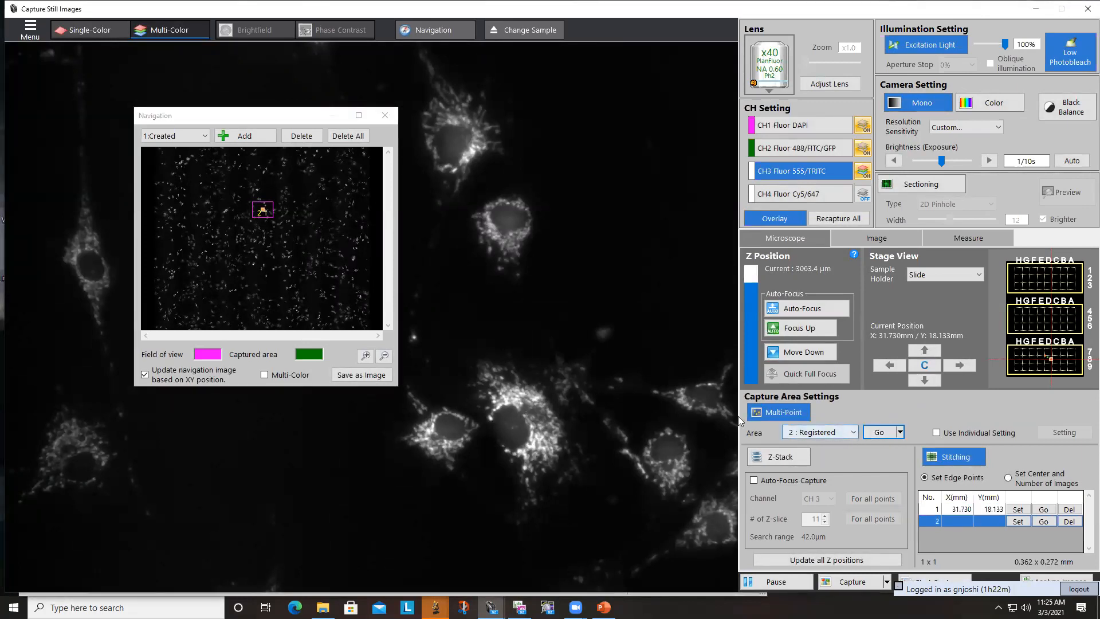
- Move the stage to a field in the lower left of navigation image 1 and register it as multi-point capture area 3
{"action": "left_click", "coordinate": [173, 271]}
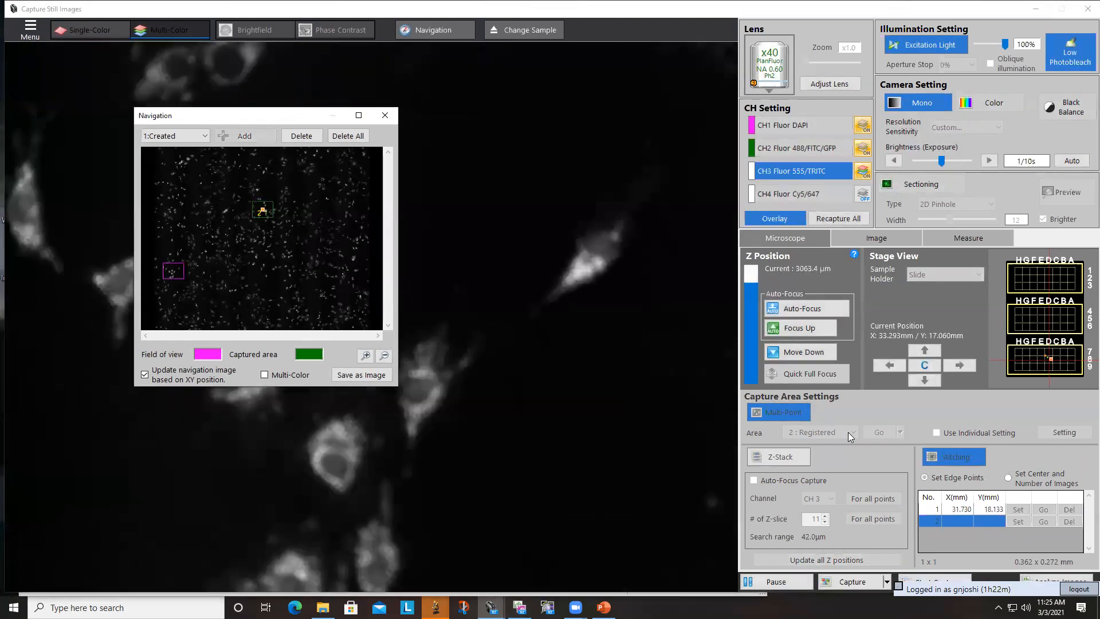
{"action": "left_click", "coordinate": [853, 433]}
{"action": "left_click", "coordinate": [832, 464]}
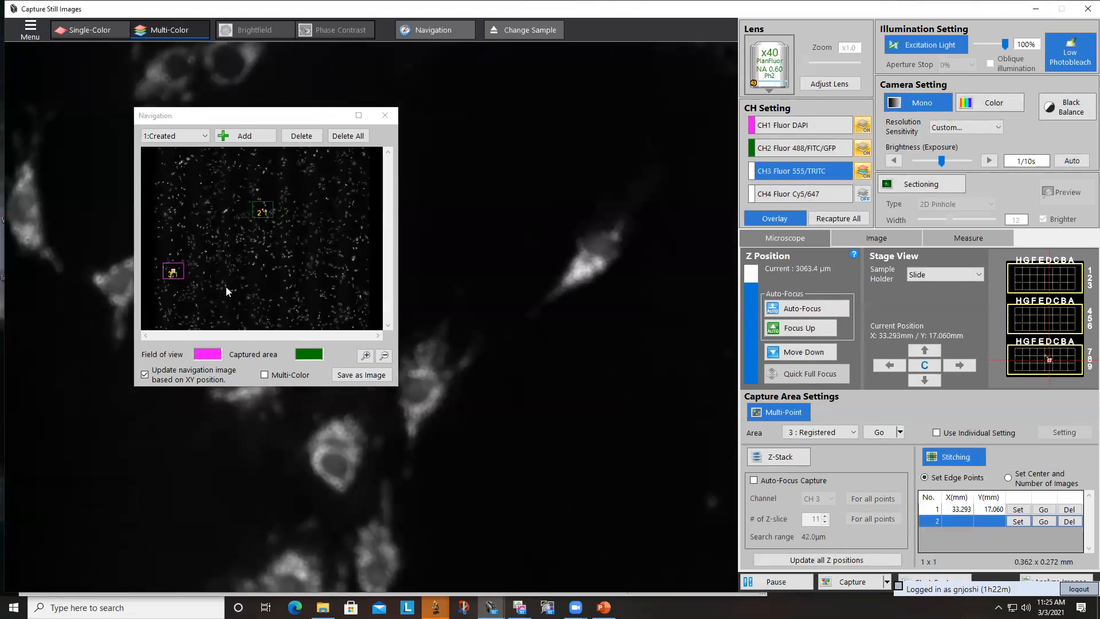
- Move the stage to a field below and slightly right of navigation image 1's centre and register it as multi-point capture area 4
{"action": "double_click", "coordinate": [287, 271]}
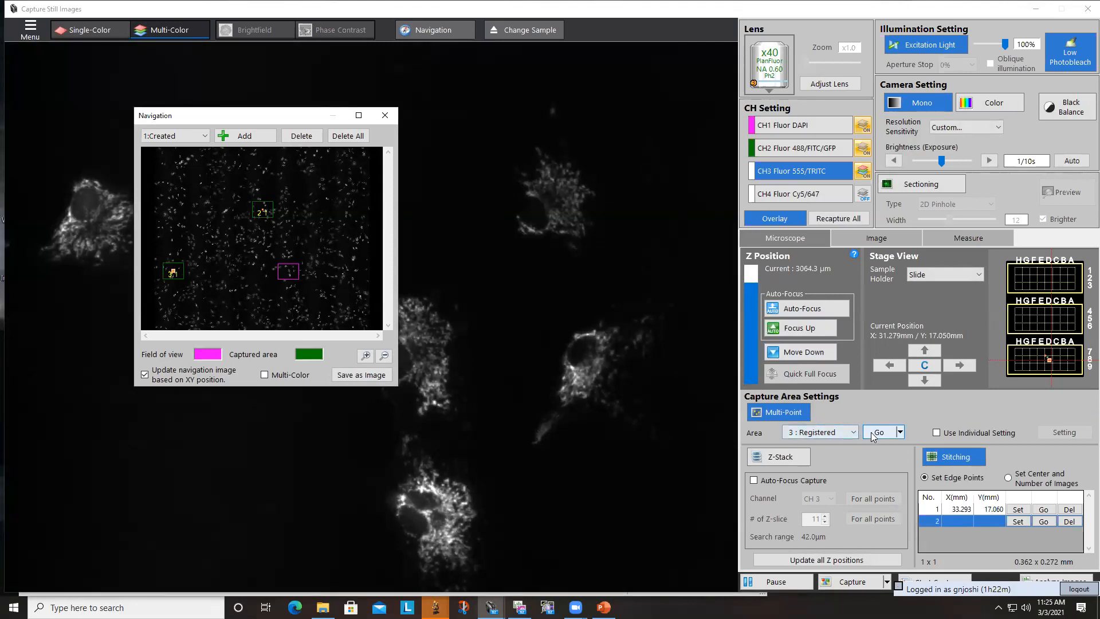
{"action": "left_click", "coordinate": [853, 434]}
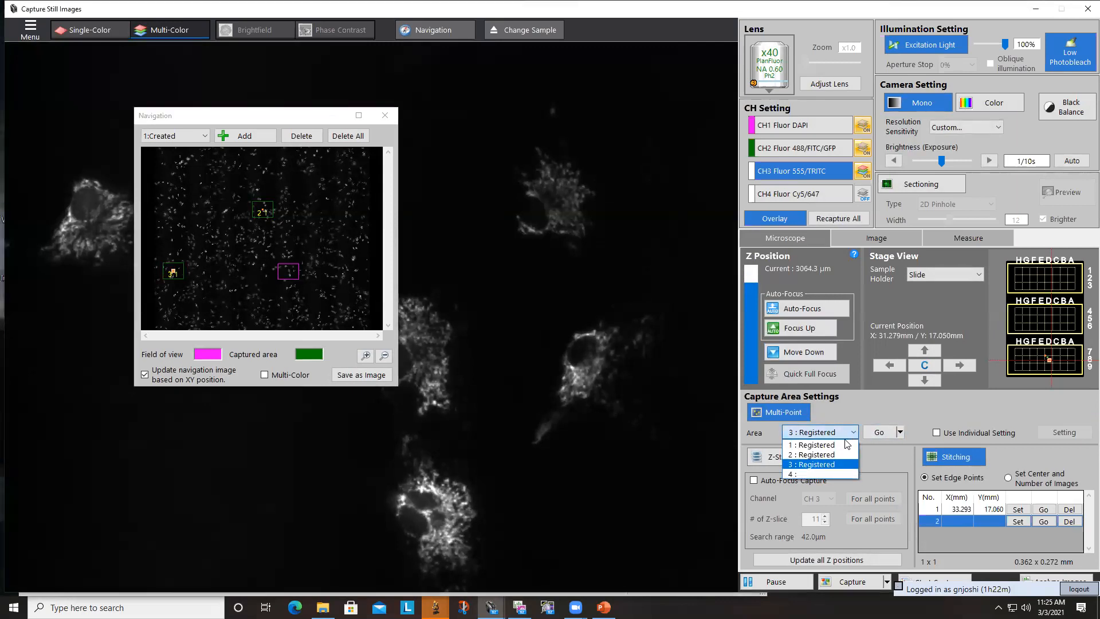
{"action": "left_click", "coordinate": [833, 466]}
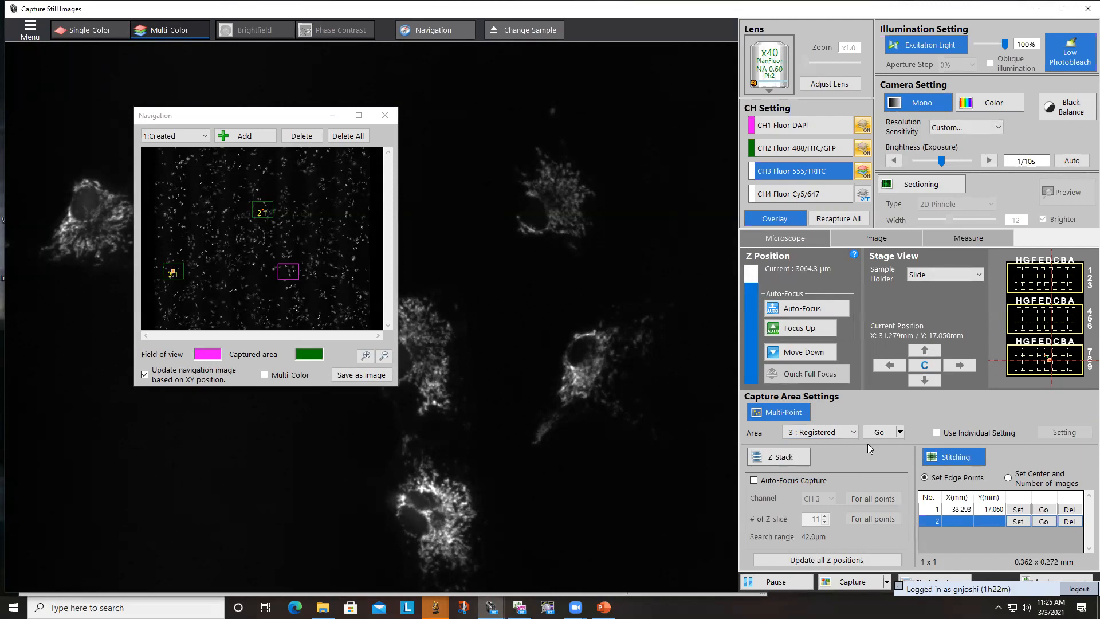
{"action": "left_click", "coordinate": [841, 430]}
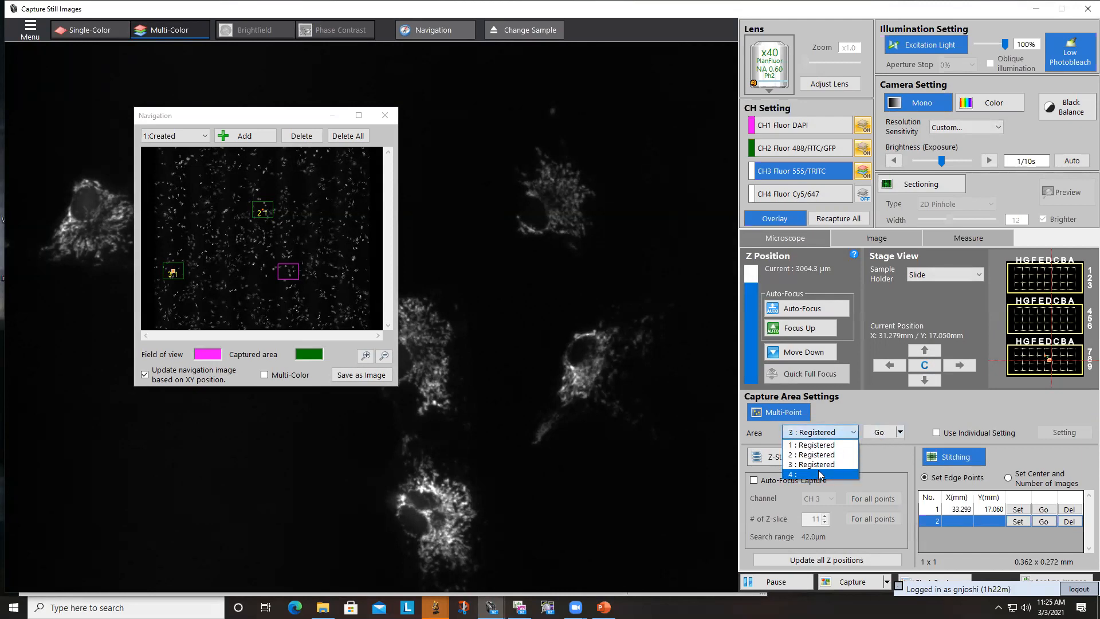
{"action": "left_click", "coordinate": [818, 469]}
{"action": "left_click", "coordinate": [878, 432]}
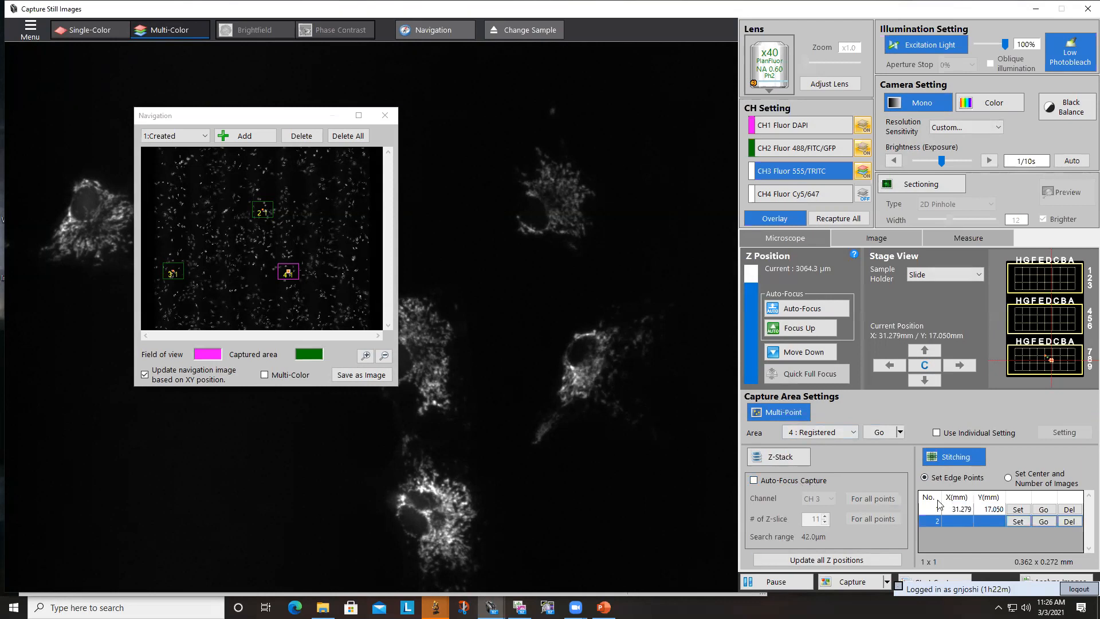
- Switch to multi-point capture area 1 to review its stitching edge points
{"action": "left_click", "coordinate": [840, 434]}
{"action": "left_click", "coordinate": [822, 442]}
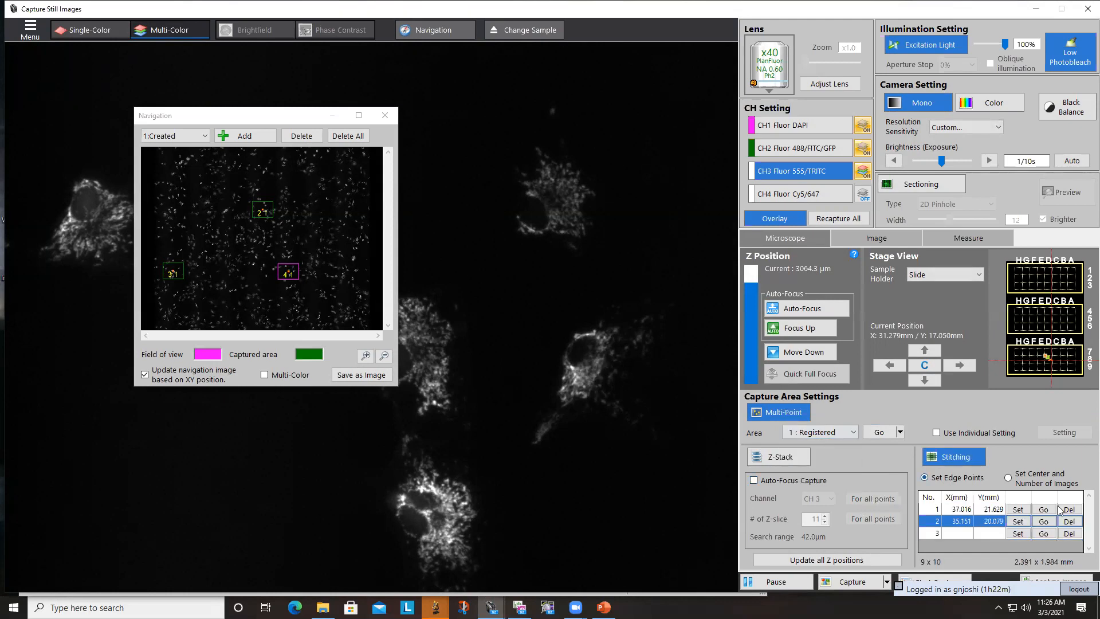
{"action": "left_click", "coordinate": [814, 434]}
{"action": "left_click", "coordinate": [841, 417]}
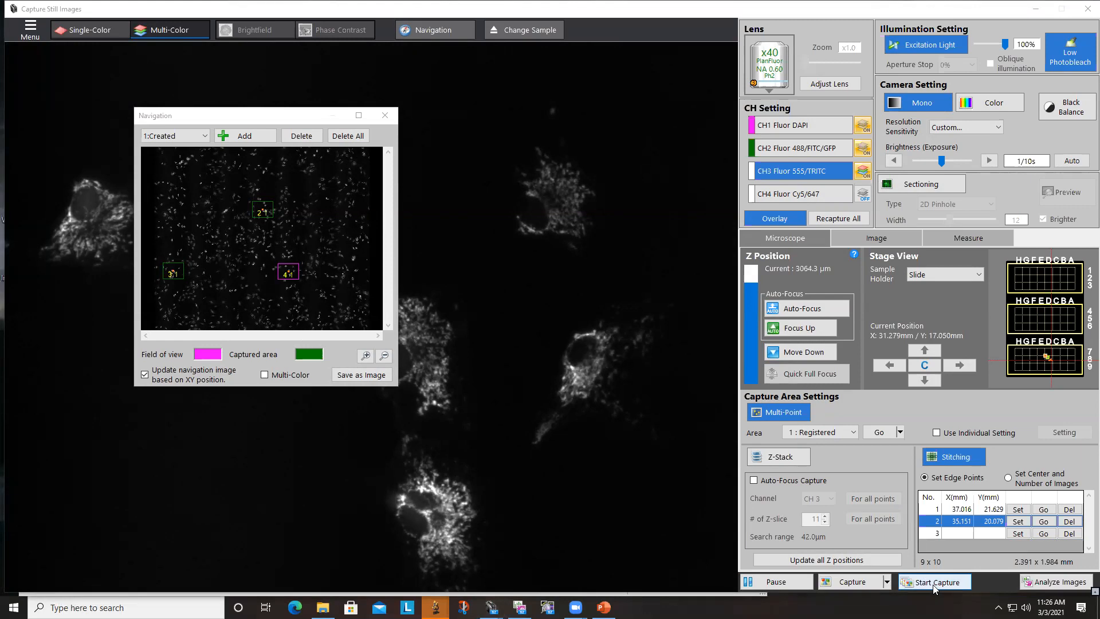
- Set the capture's group folder to Cells_multipoint, check the image count and estimated time, and back out without starting the capture
{"action": "left_click", "coordinate": [934, 582]}
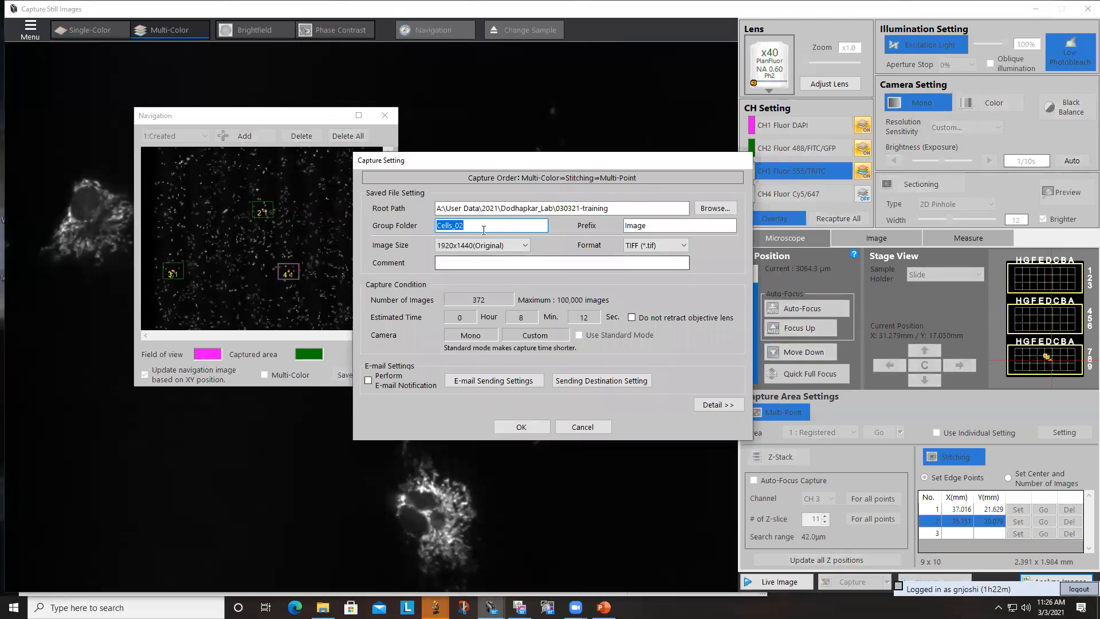
{"action": "left_click", "coordinate": [485, 230]}
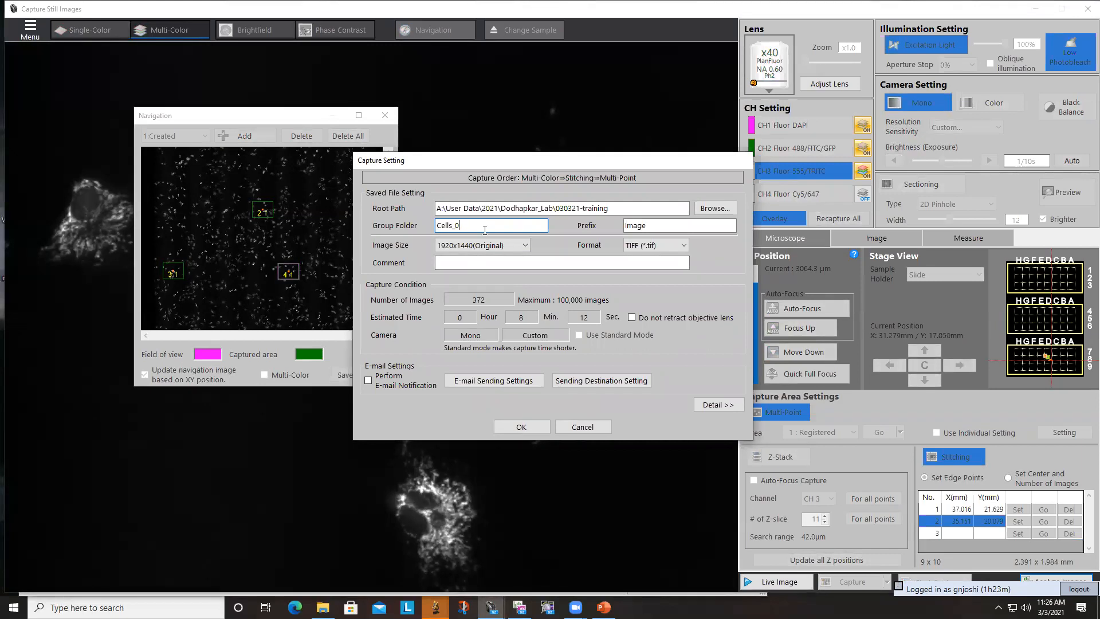
{"action": "type", "text": "mul;tipoint"}
{"action": "left_click", "coordinate": [519, 420]}
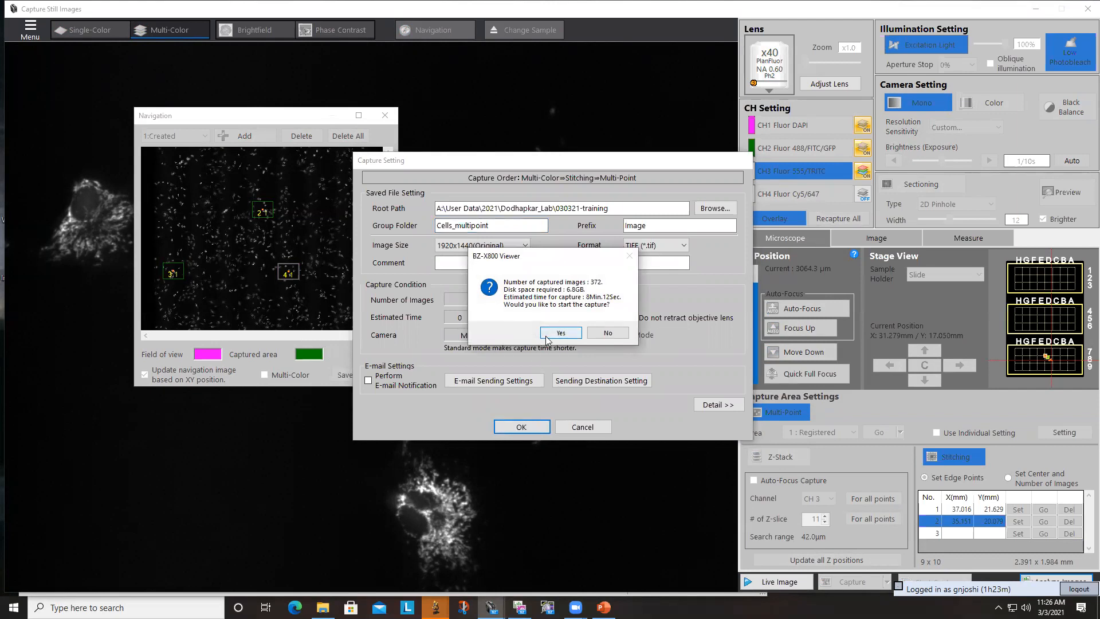
{"action": "left_click", "coordinate": [599, 334]}
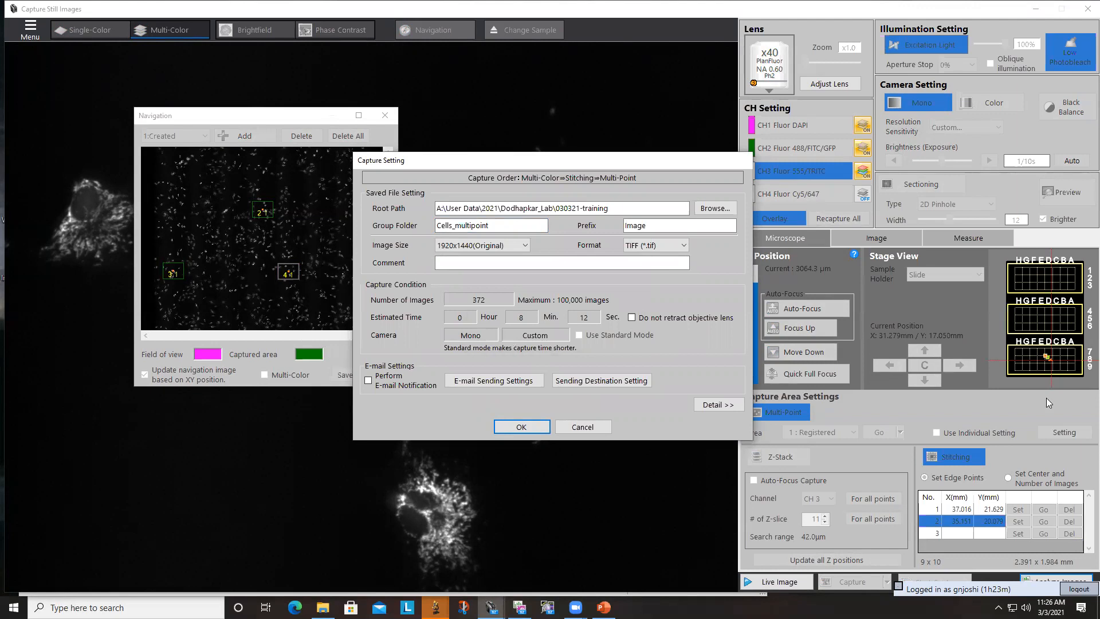
{"action": "left_click", "coordinate": [592, 427]}
- Turn off stitching, discarding its settings, and run the multi-color multi-point capture into the group folder Cells_multipoint
{"action": "left_click", "coordinate": [938, 458]}
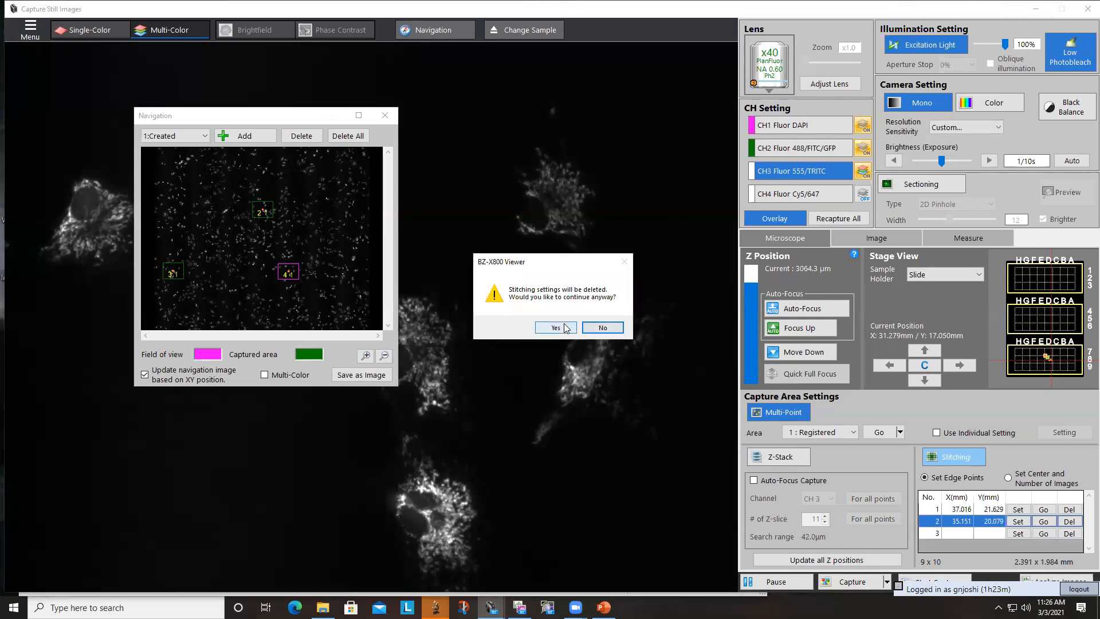
{"action": "left_click", "coordinate": [600, 326]}
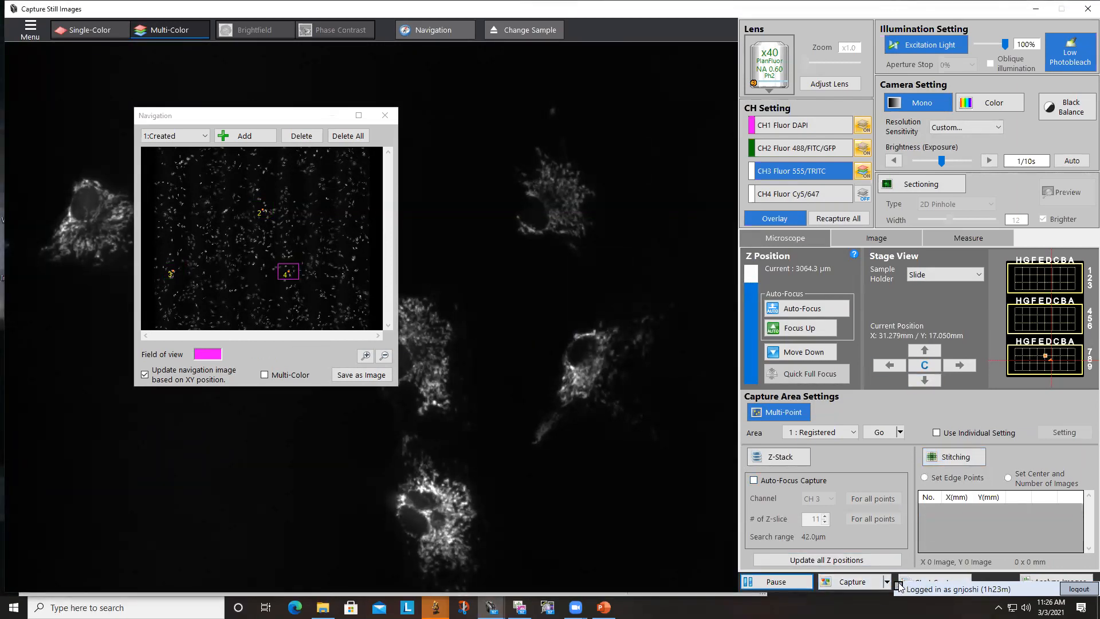
{"action": "left_click", "coordinate": [922, 582]}
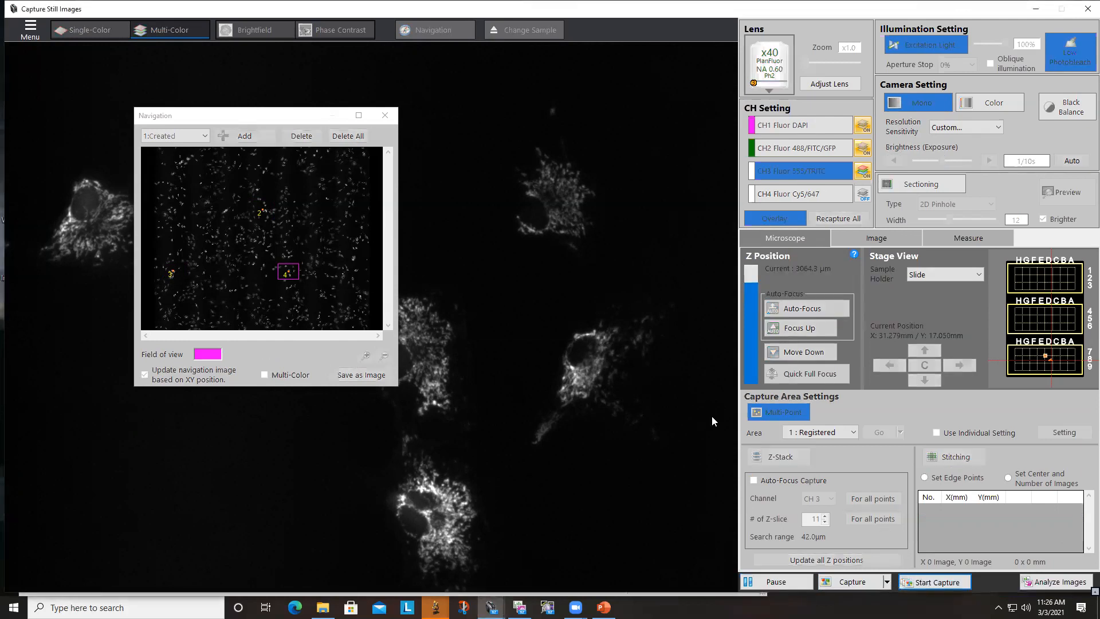
{"action": "left_click", "coordinate": [476, 226]}
{"action": "key", "text": "BackSpace"}
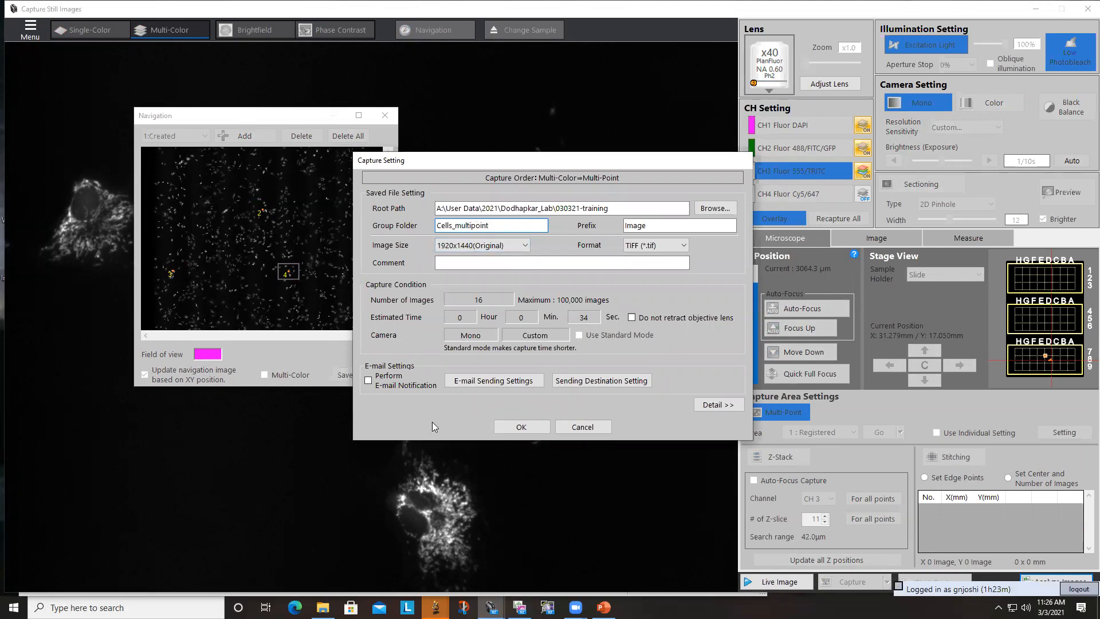
{"action": "left_click", "coordinate": [521, 427]}
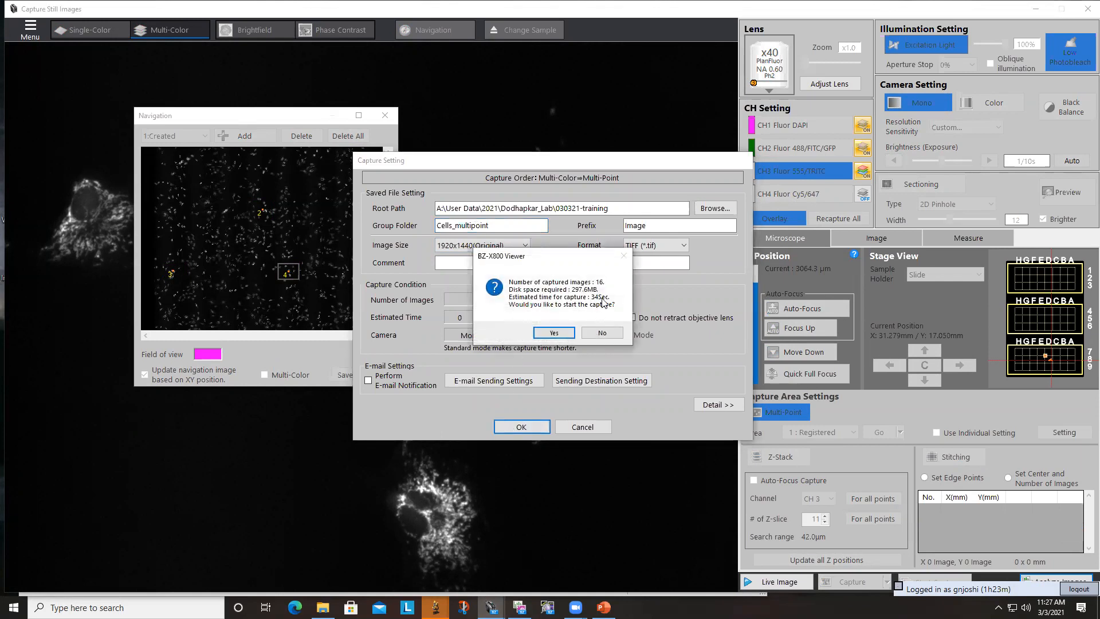
{"action": "left_click", "coordinate": [553, 333]}
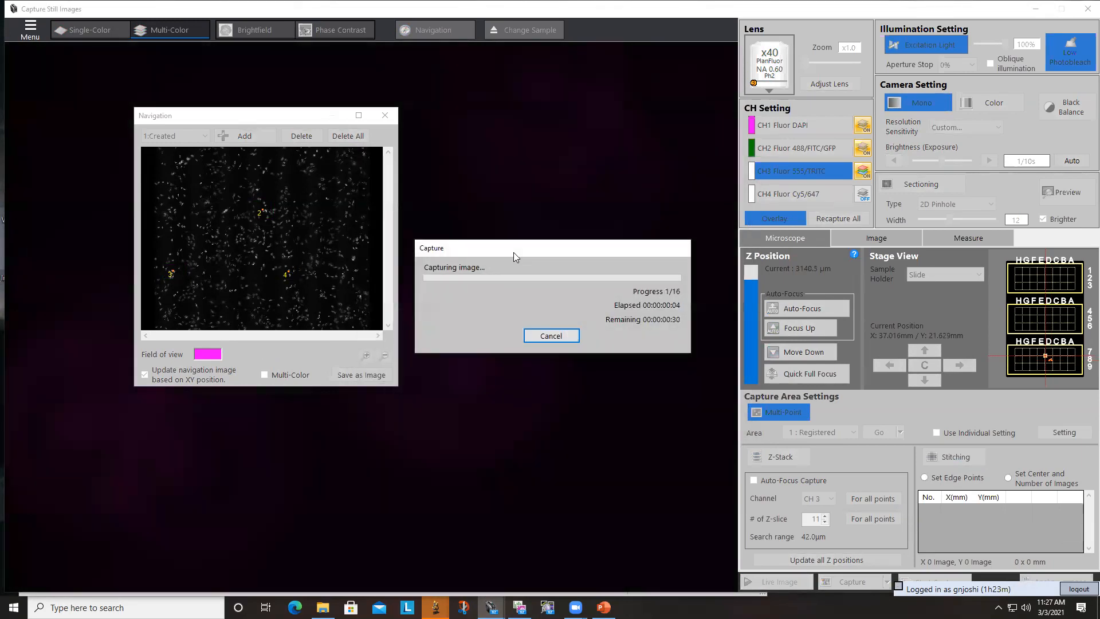
{"action": "left_click_drag", "start_coordinate": [509, 253], "coordinate": [337, 480]}
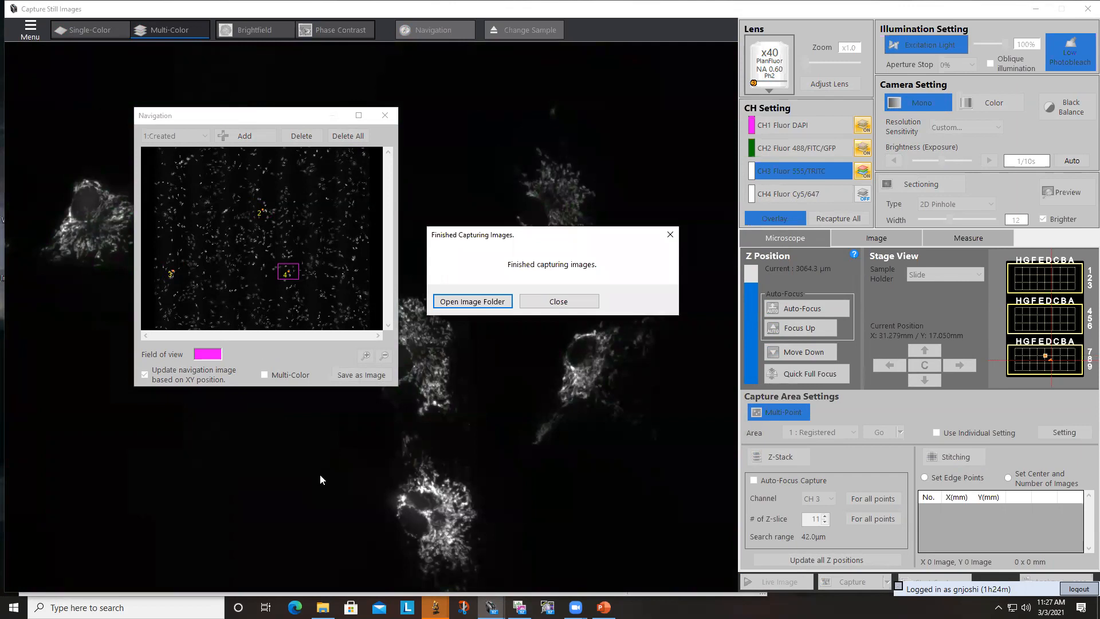
- Open the captured image folder and look at the channel and overlay files saved in the XY01 subfolder
{"action": "left_click", "coordinate": [481, 300]}
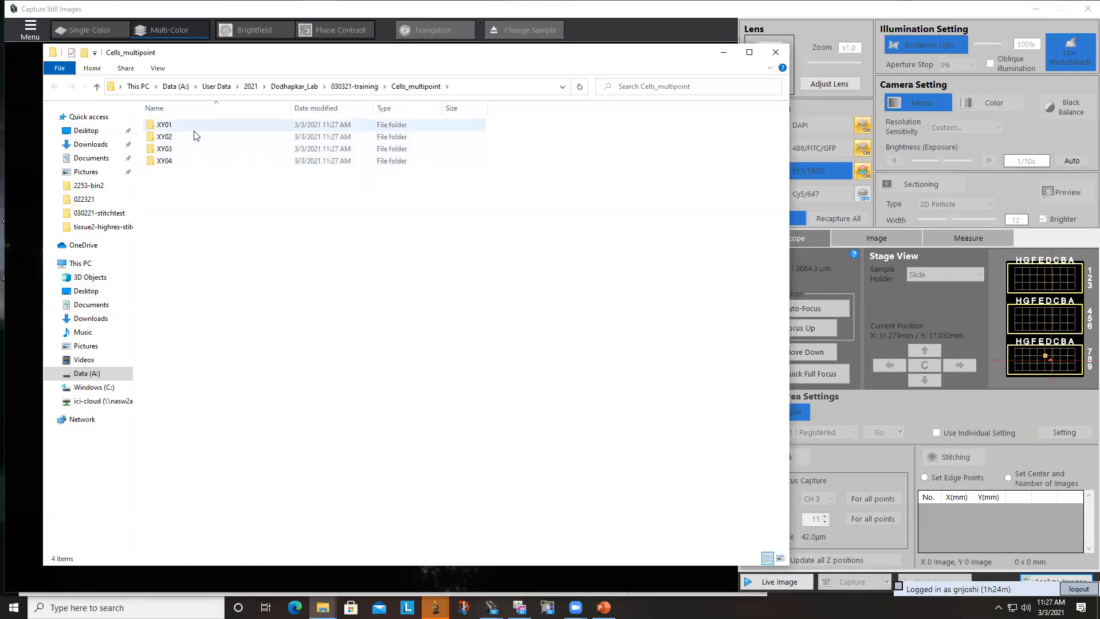
{"action": "double_click", "coordinate": [181, 131]}
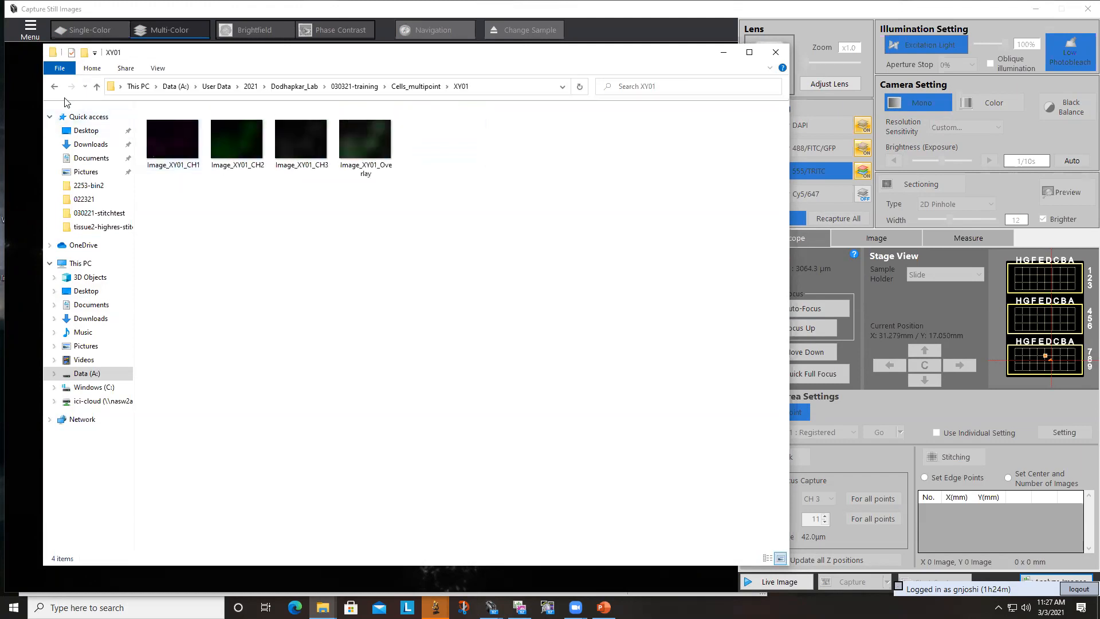
{"action": "left_click", "coordinate": [55, 86]}
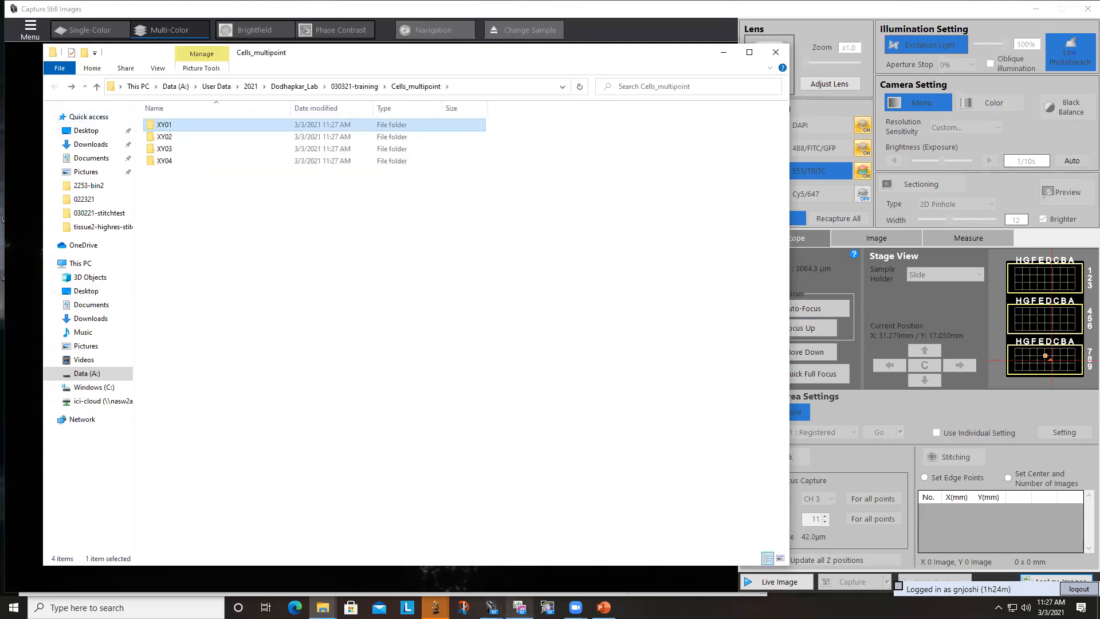
- Switch to BZ-X800 Analyzer and open the overlay image Image_XY02_Overlay from the Cells_multipoint folder's XY02 subfolder
{"action": "left_click", "coordinate": [519, 607]}
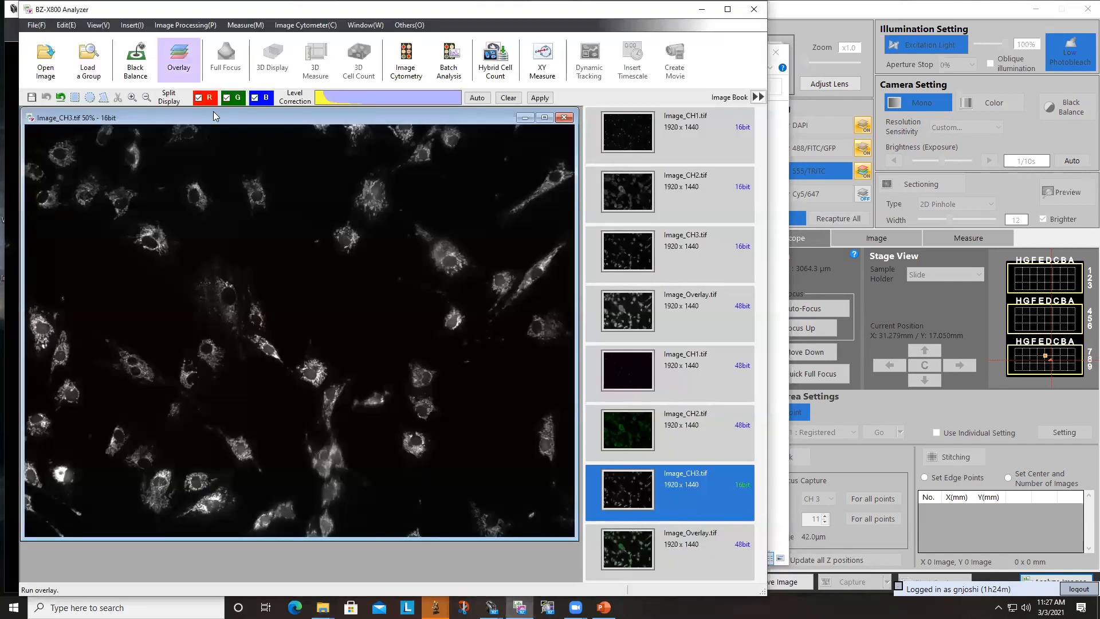
{"action": "left_click", "coordinate": [41, 59]}
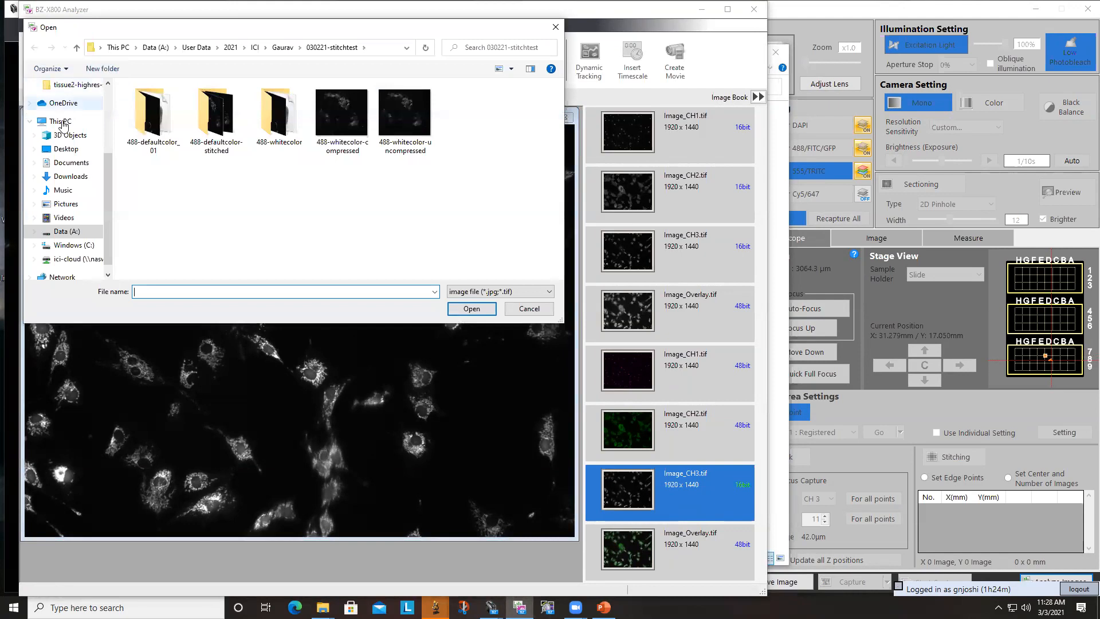
{"action": "left_click", "coordinate": [57, 231]}
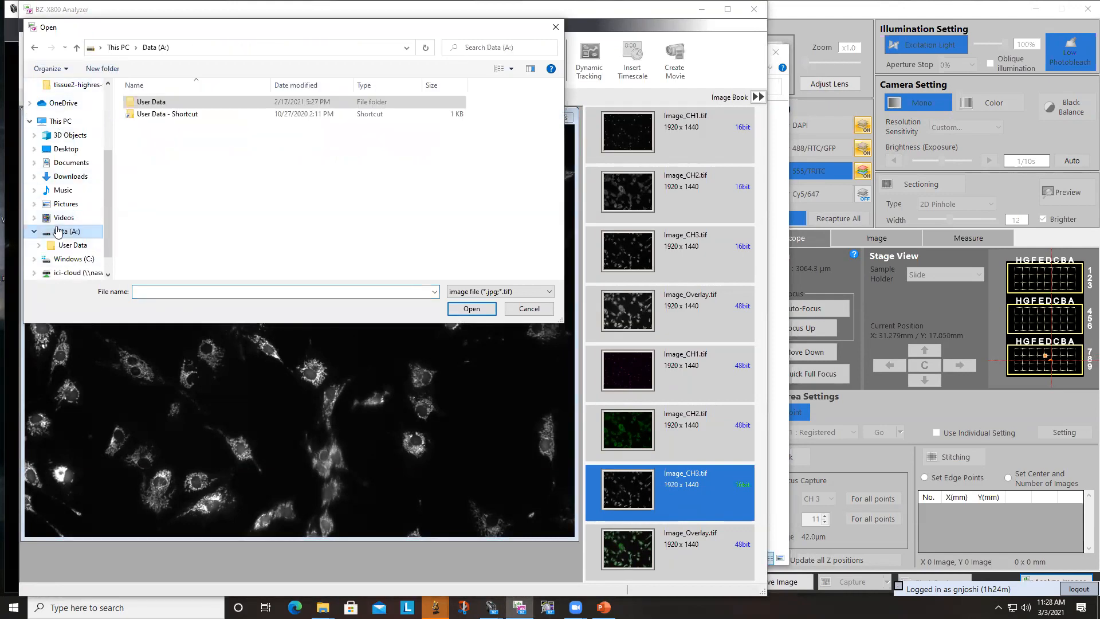
{"action": "double_click", "coordinate": [139, 104]}
{"action": "double_click", "coordinate": [140, 114]}
{"action": "double_click", "coordinate": [141, 103]}
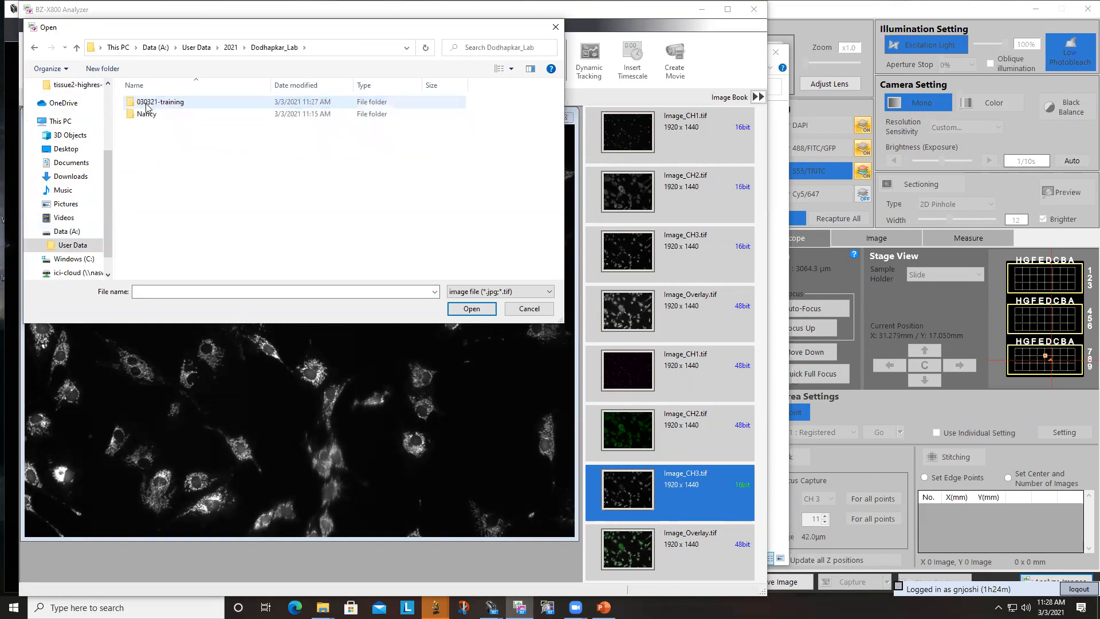
{"action": "double_click", "coordinate": [148, 105]}
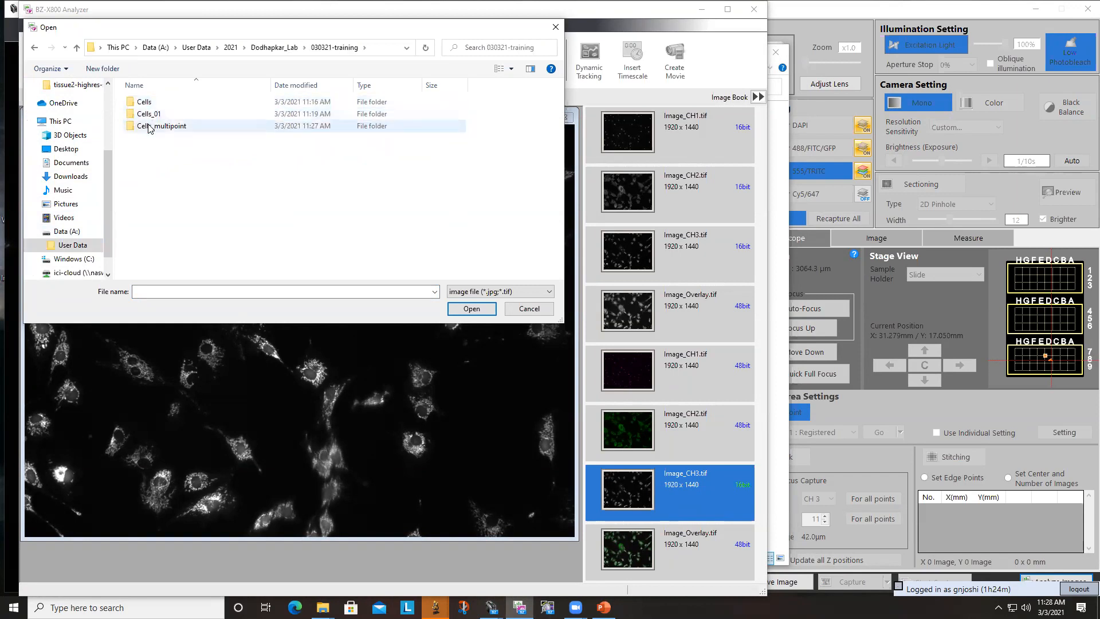
{"action": "double_click", "coordinate": [148, 127]}
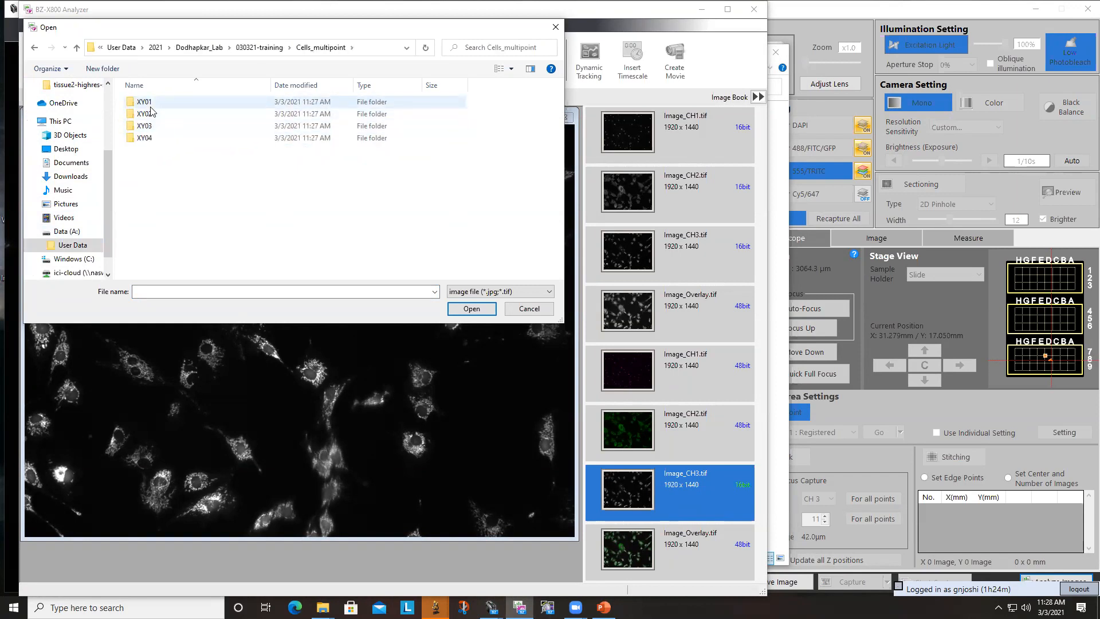
{"action": "double_click", "coordinate": [150, 112]}
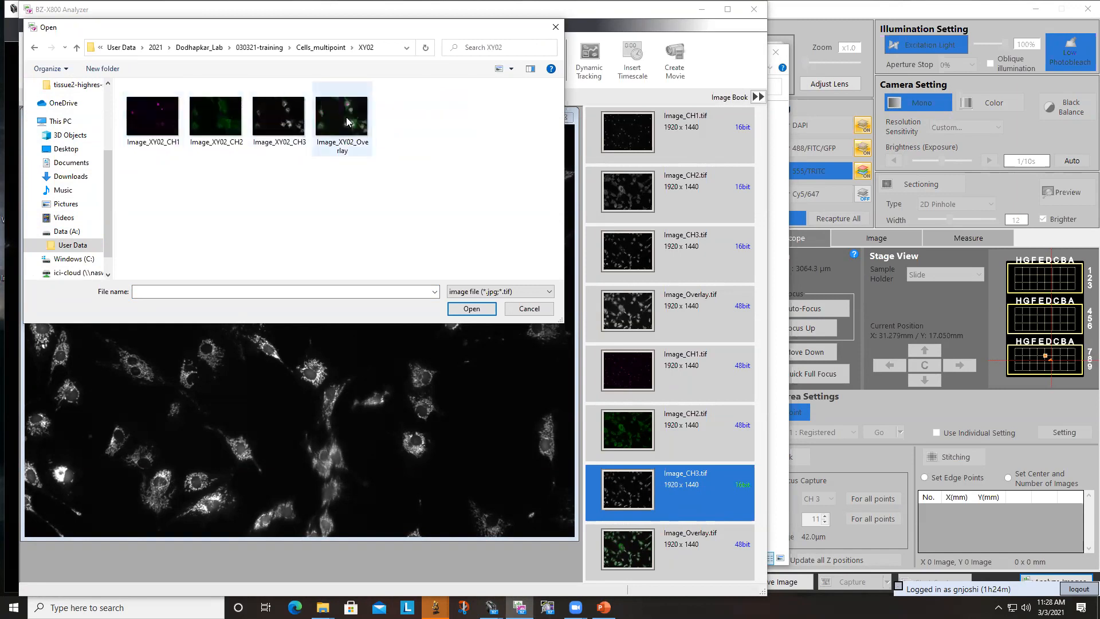
{"action": "double_click", "coordinate": [346, 117]}
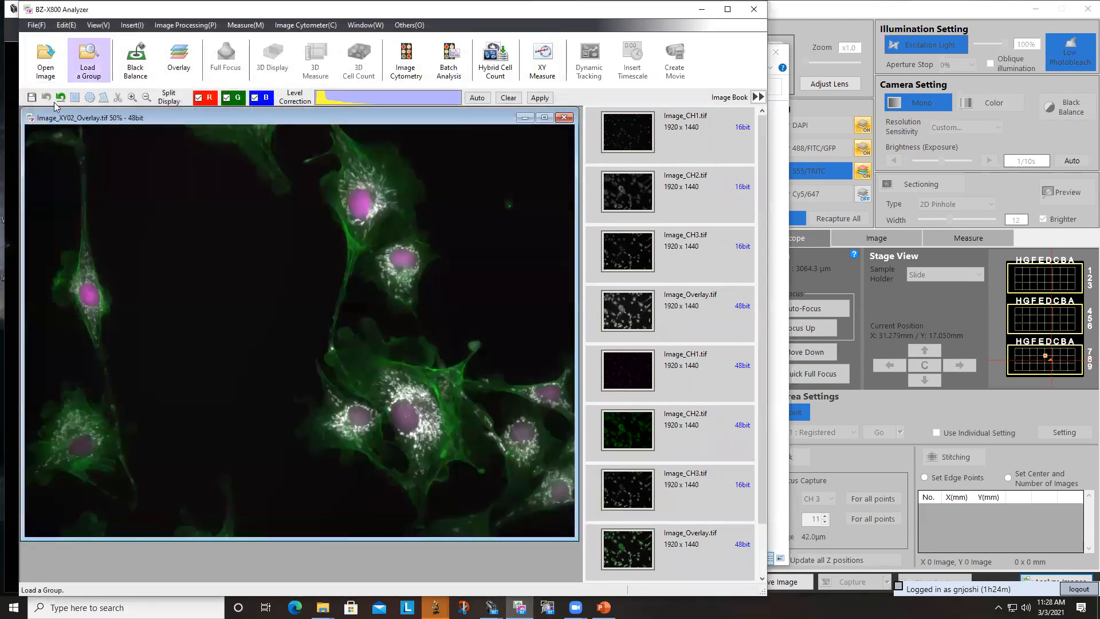
- Browse the group loader to Dodhapkar_Lab, 030321-training, Cells_multipoint, check its XY subfolders, and back out without loading any
{"action": "left_click", "coordinate": [84, 63]}
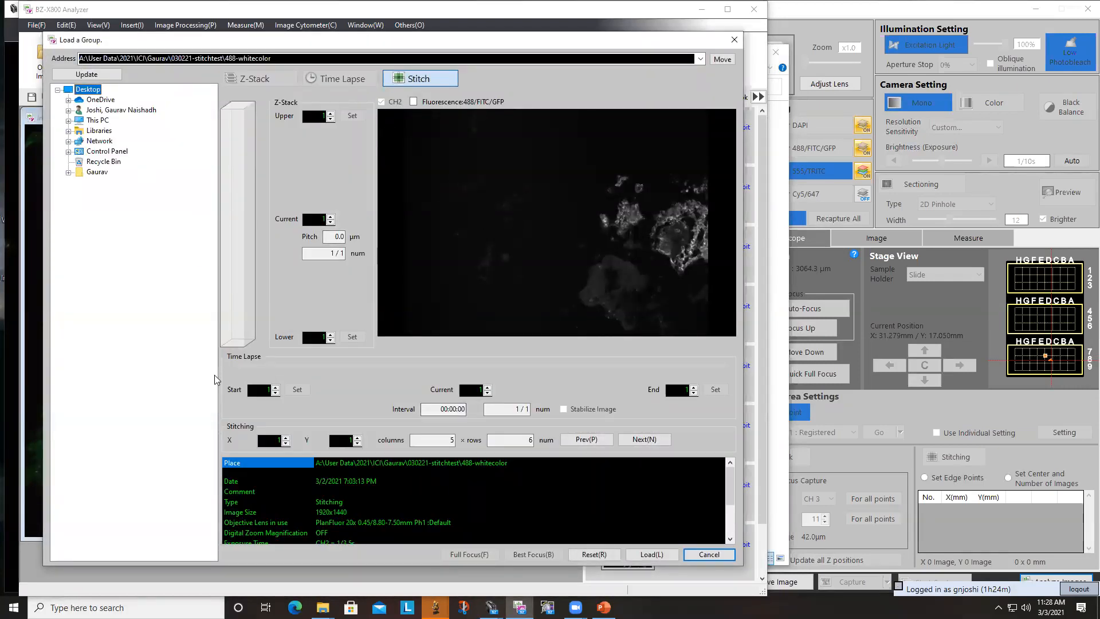
{"action": "left_click", "coordinate": [68, 121]}
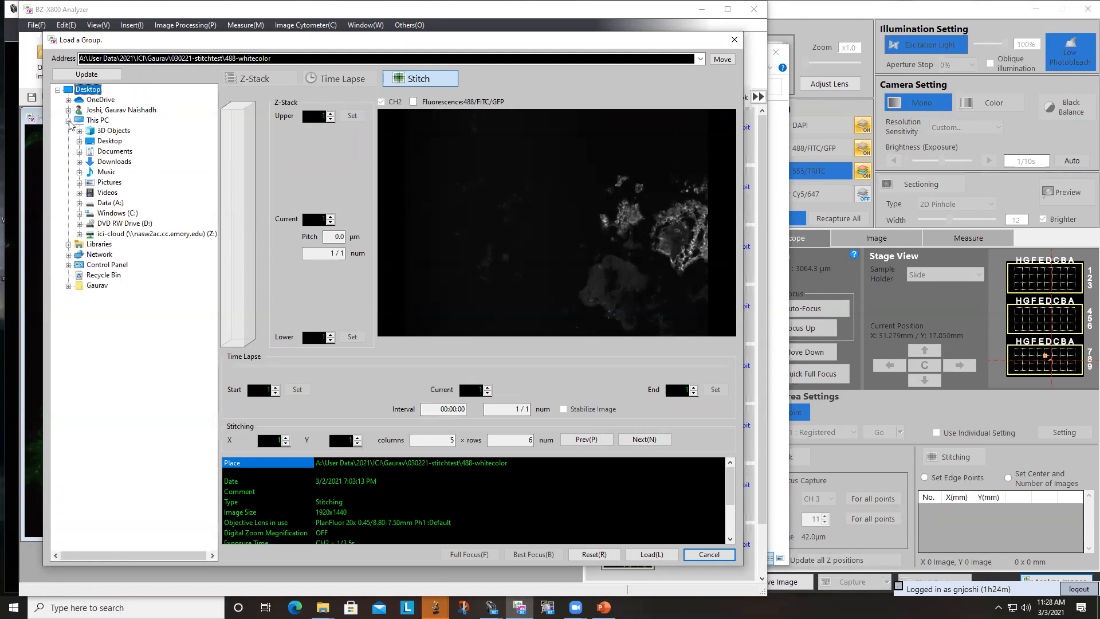
{"action": "left_click", "coordinate": [80, 203]}
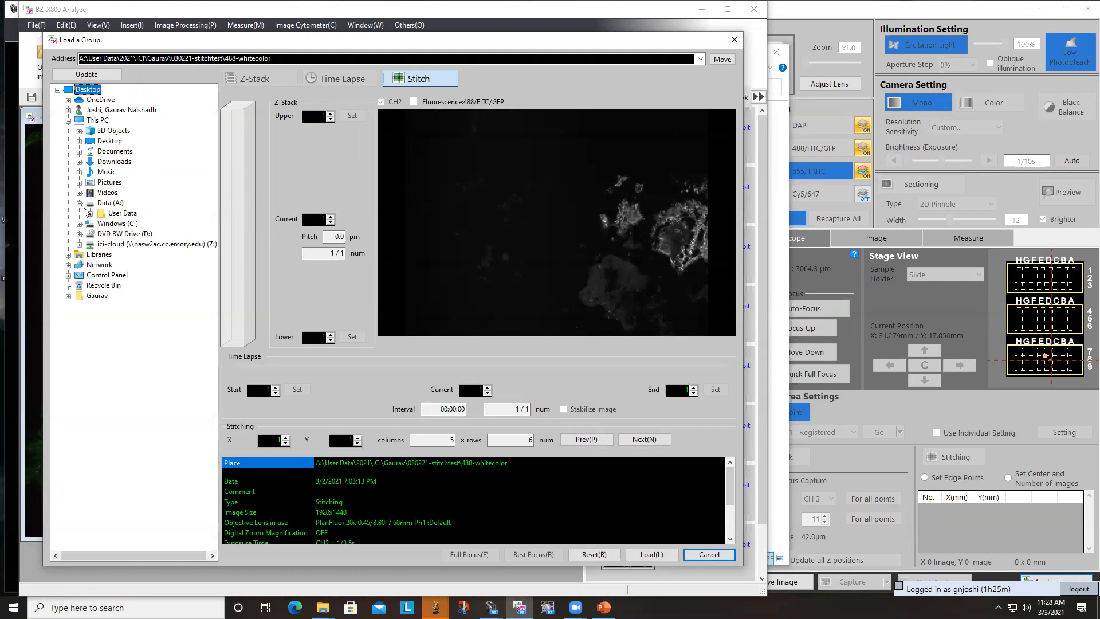
{"action": "left_click", "coordinate": [90, 214]}
{"action": "left_click", "coordinate": [101, 234]}
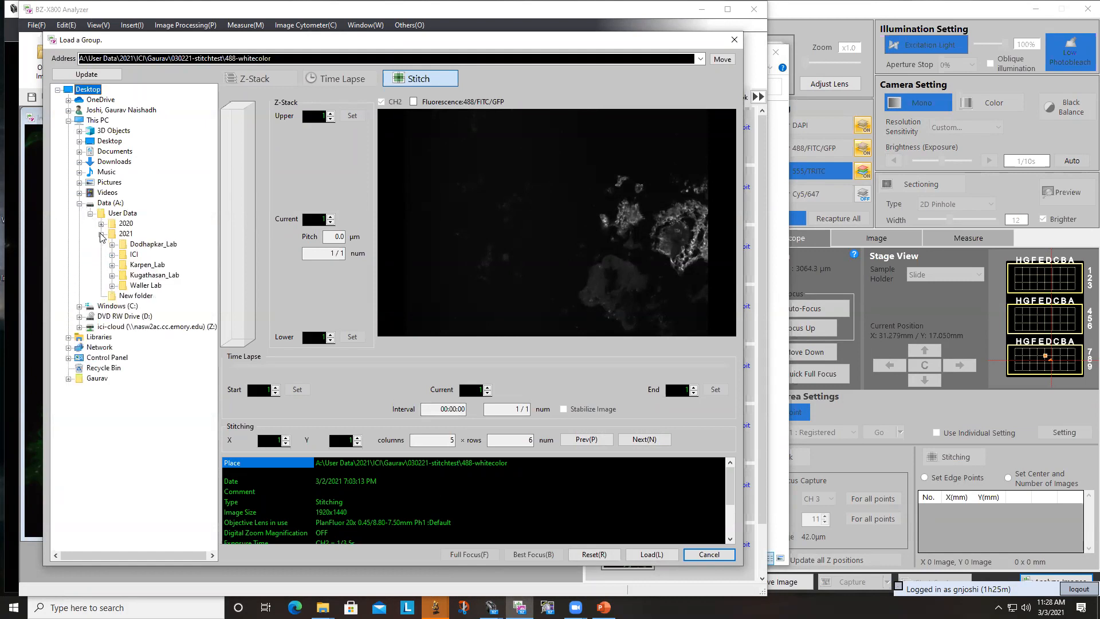
{"action": "left_click", "coordinate": [111, 245]}
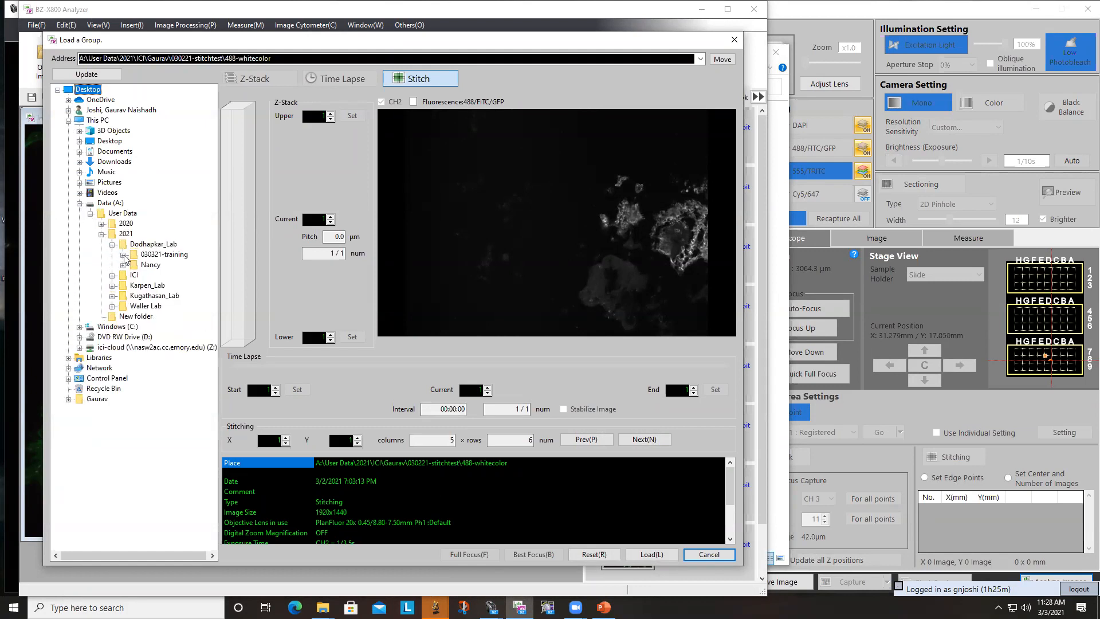
{"action": "left_click", "coordinate": [123, 255]}
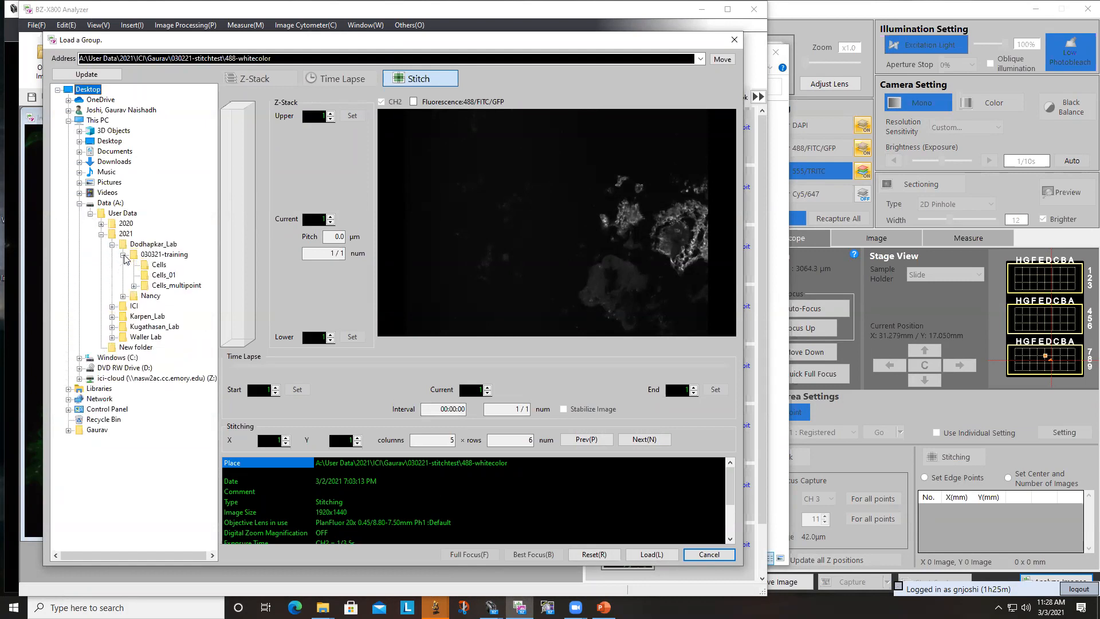
{"action": "left_click", "coordinate": [152, 286]}
{"action": "left_click", "coordinate": [158, 296]}
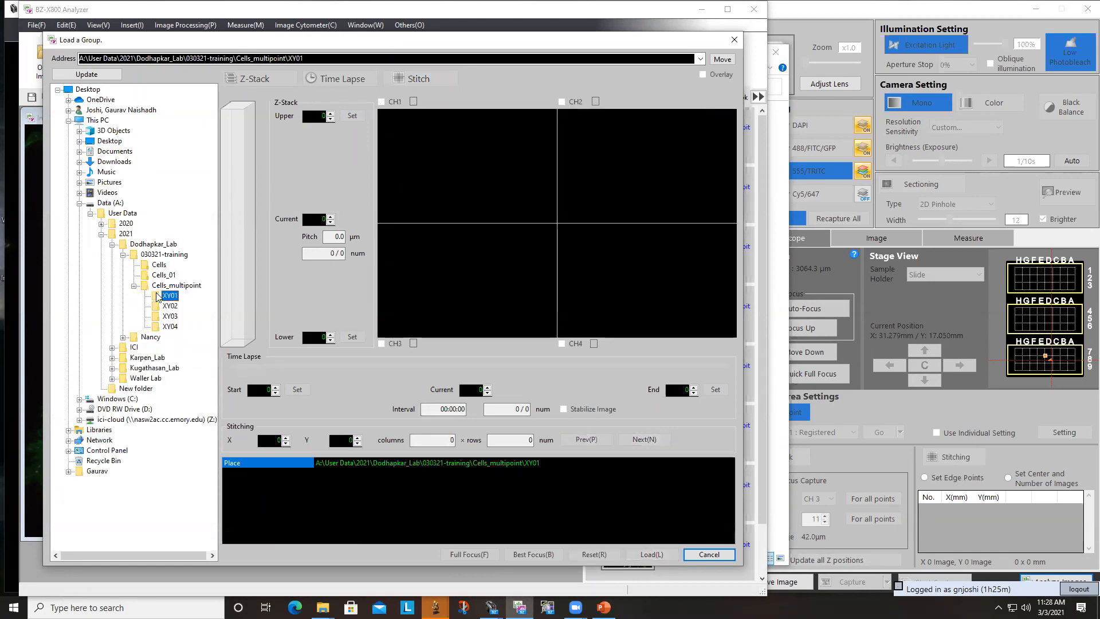
{"action": "left_click", "coordinate": [159, 326]}
{"action": "left_click", "coordinate": [158, 309]}
{"action": "left_click", "coordinate": [720, 554]}
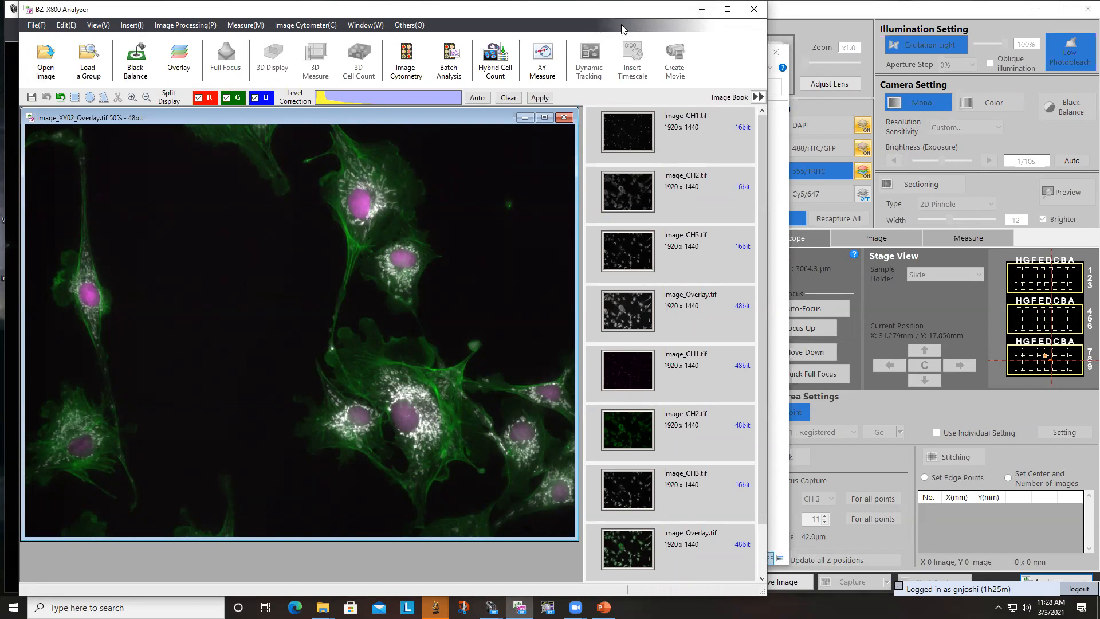
- Close BZ-X800 Analyzer and the Cells_multipoint folder window, and resume the live image in BZ-X800 Viewer
{"action": "left_click", "coordinate": [752, 12]}
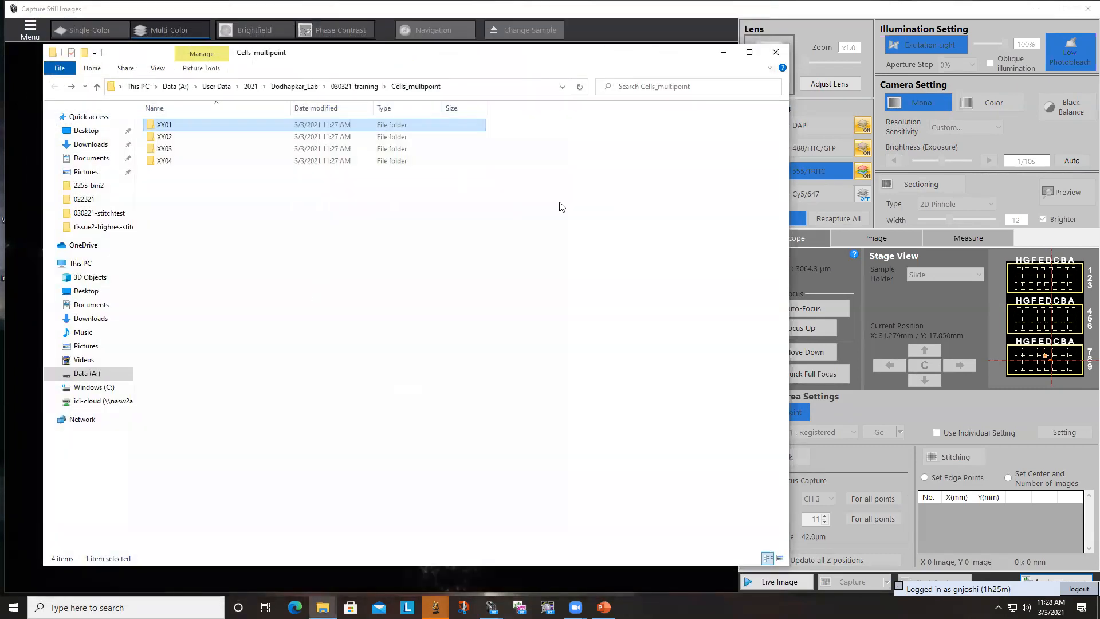
{"action": "left_click", "coordinate": [776, 52]}
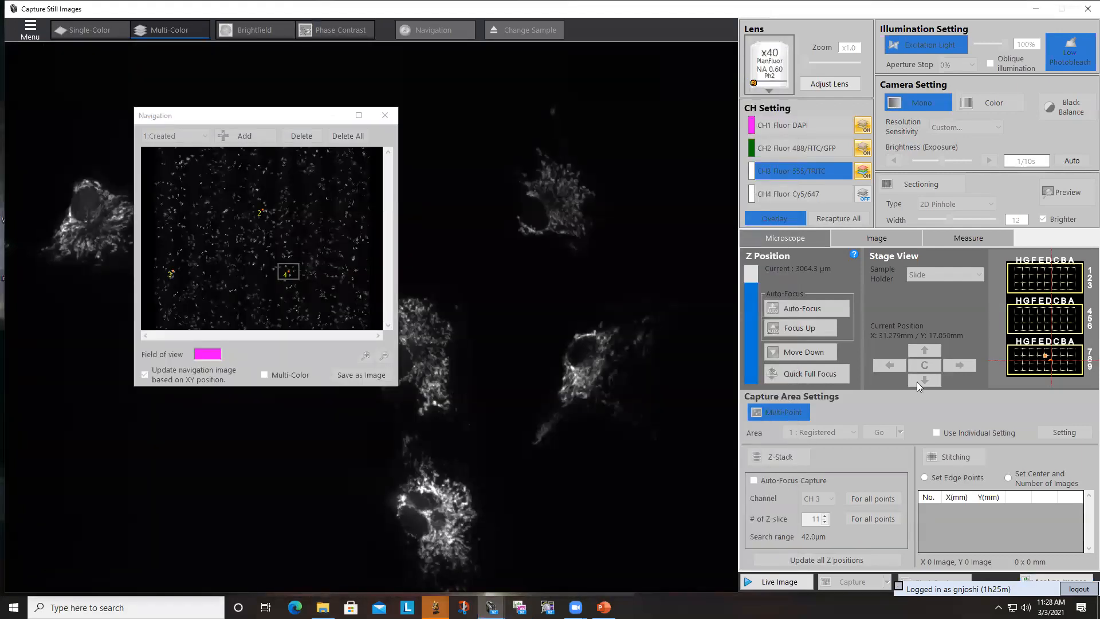
{"action": "left_click", "coordinate": [766, 581]}
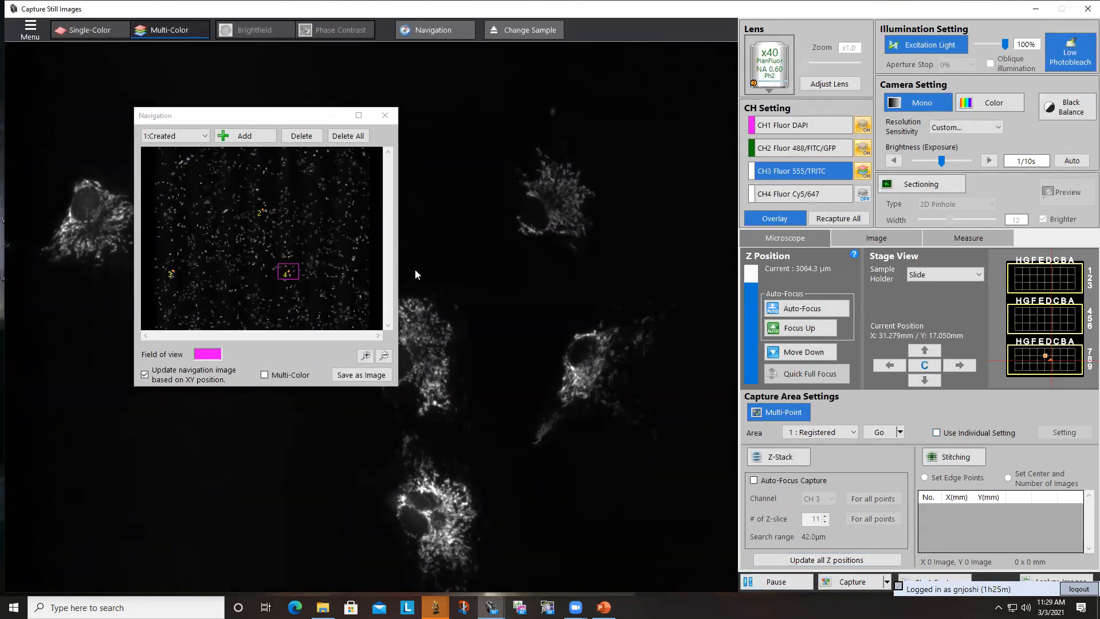
- Turn off multi-point capture and accept deleting all capture points
{"action": "left_click", "coordinate": [780, 412]}
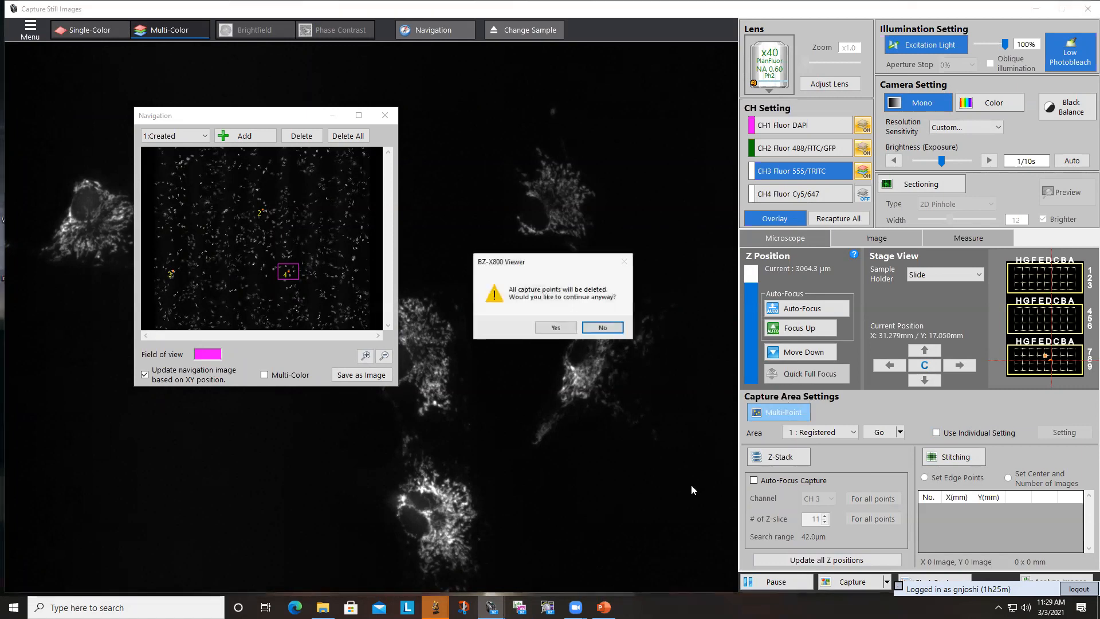
{"action": "left_click", "coordinate": [555, 327]}
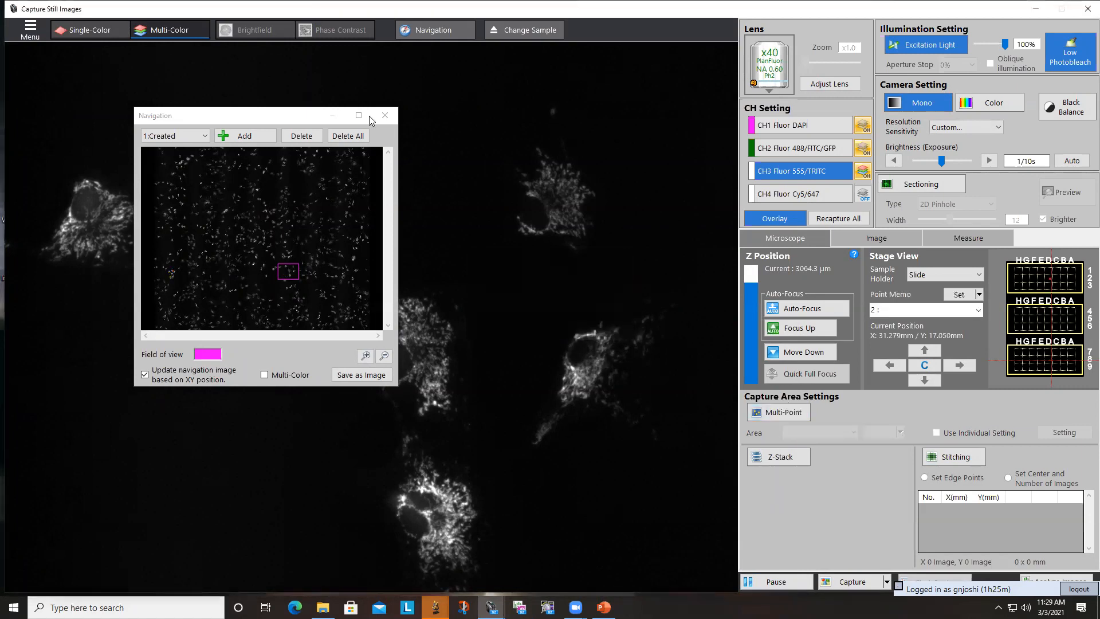
- Turn on stitching by edge points and register two navigation-map positions, X 31.650, Y 18.103 mm and X 32.131, Y 17.682 mm
{"action": "left_click", "coordinate": [267, 216]}
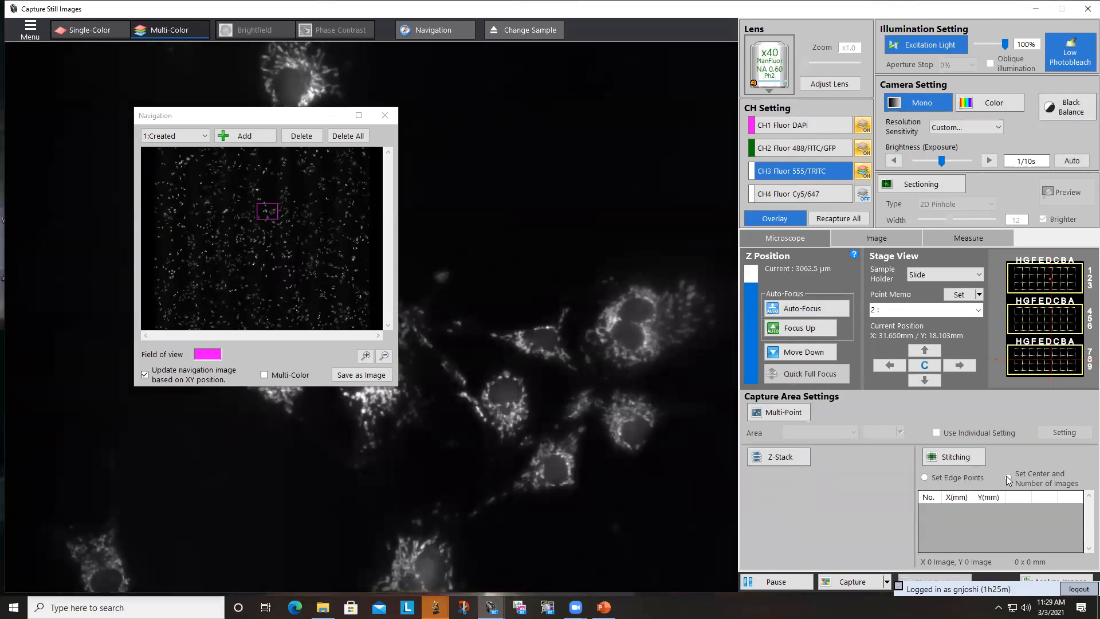
{"action": "left_click", "coordinate": [954, 461]}
{"action": "left_click", "coordinate": [925, 478]}
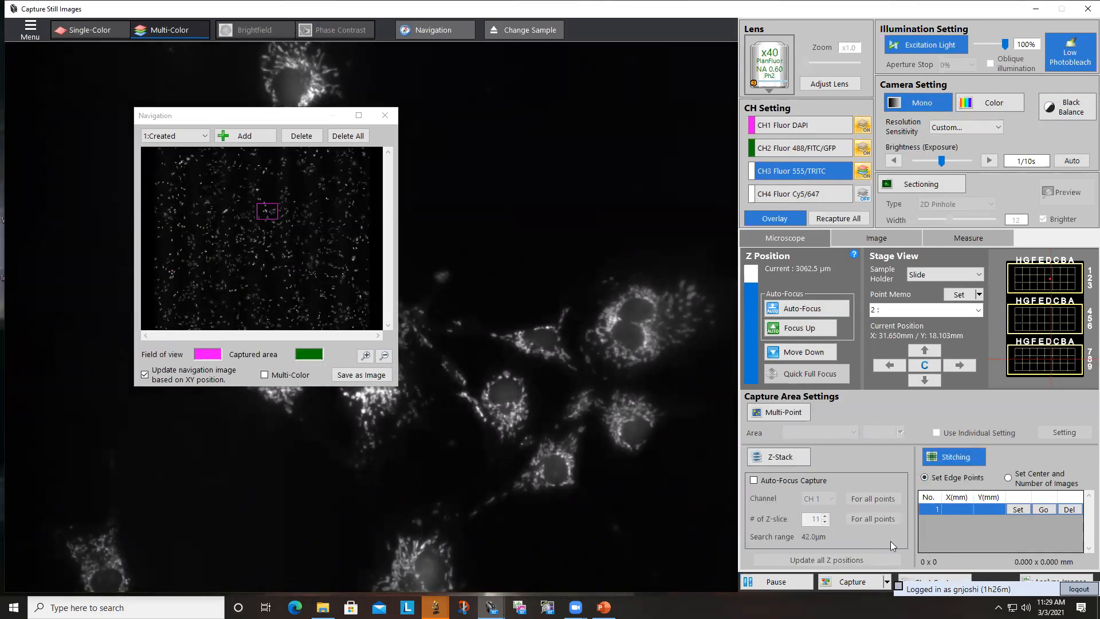
{"action": "left_click", "coordinate": [1018, 510]}
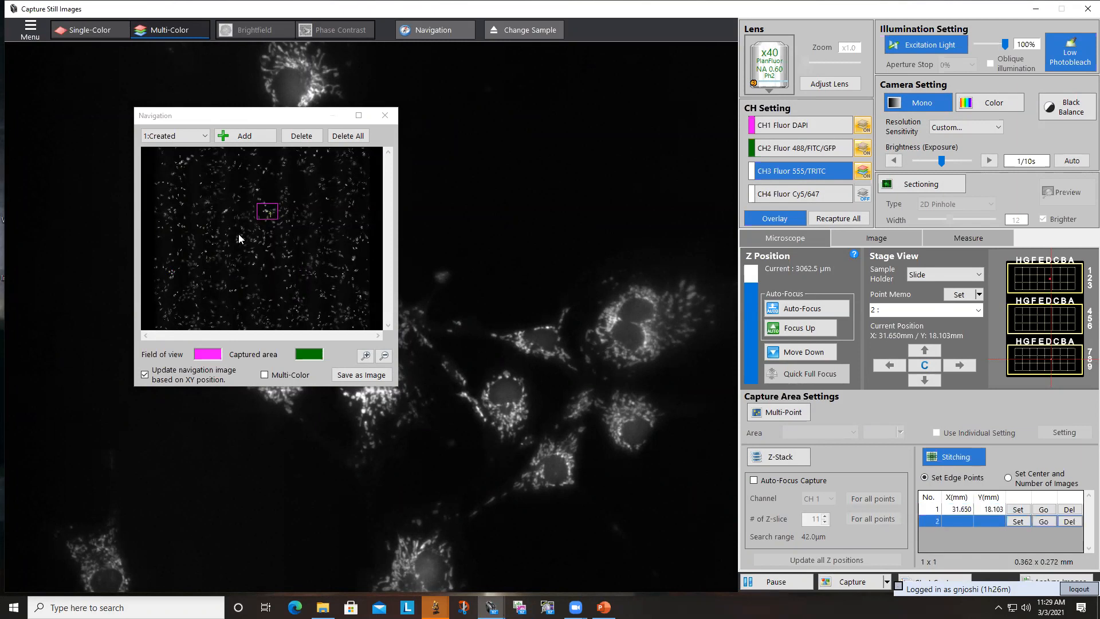
{"action": "left_click", "coordinate": [239, 234]}
{"action": "left_click", "coordinate": [1016, 523]}
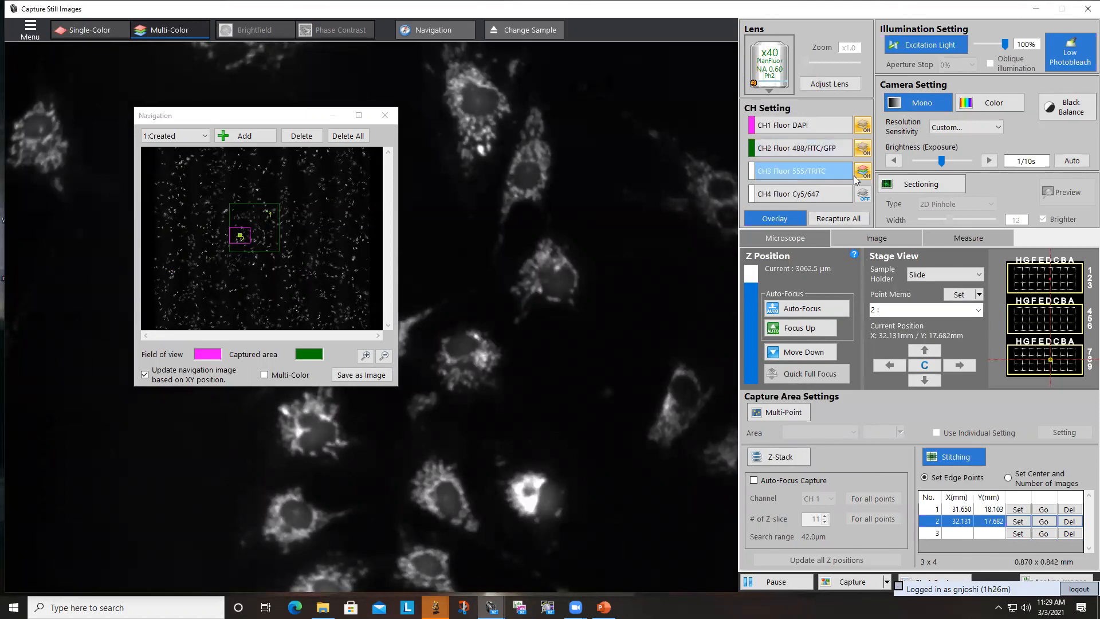
- Exclude CH2 and CH1 from the multi-color capture and run the stitching capture into the group folder stitch
{"action": "left_click", "coordinate": [864, 146]}
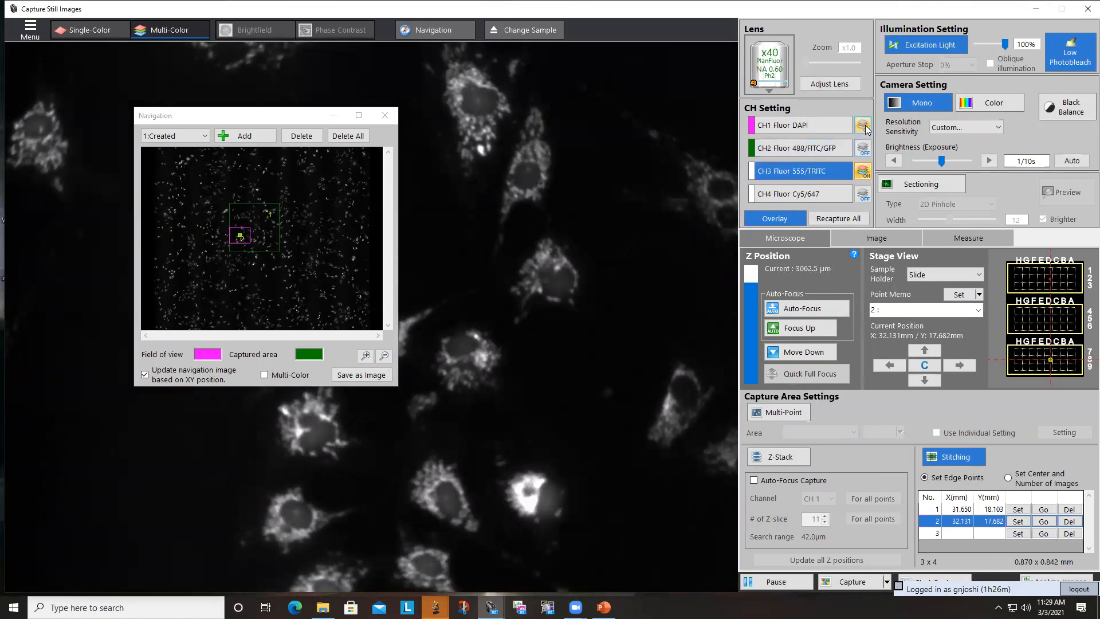
{"action": "left_click", "coordinate": [865, 126]}
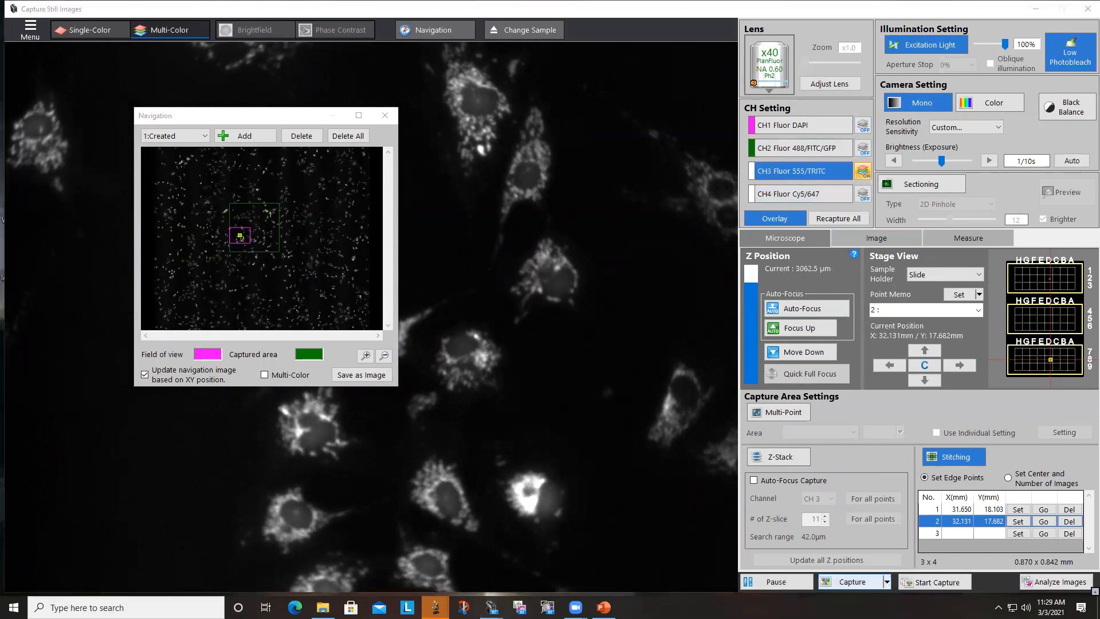
{"action": "left_click", "coordinate": [917, 590]}
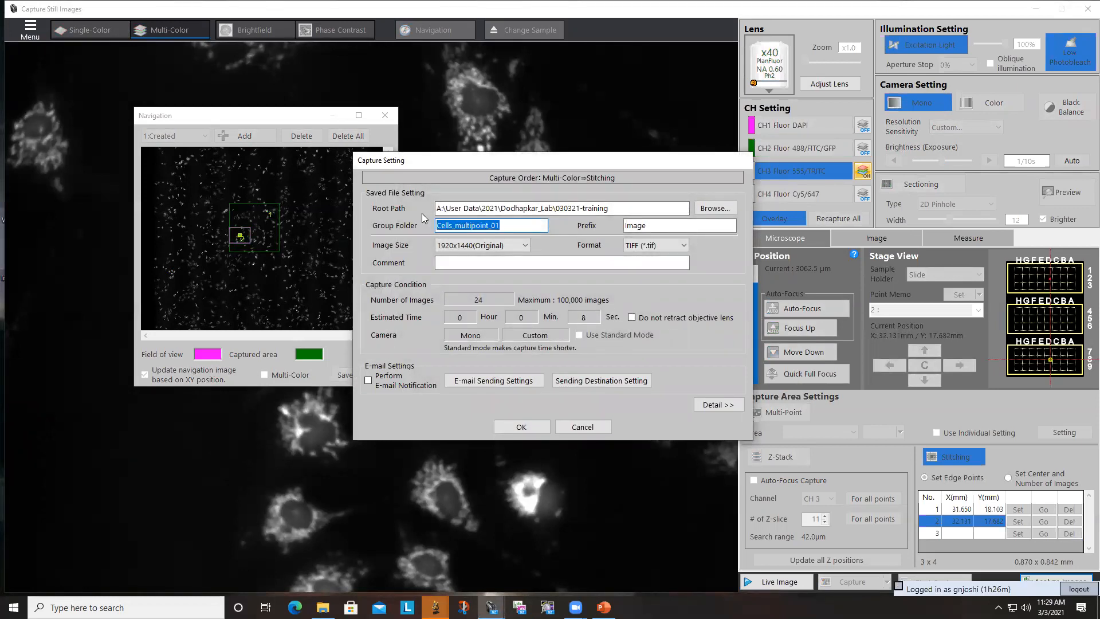
{"action": "type", "text": "stitch"}
{"action": "left_click", "coordinate": [518, 427]}
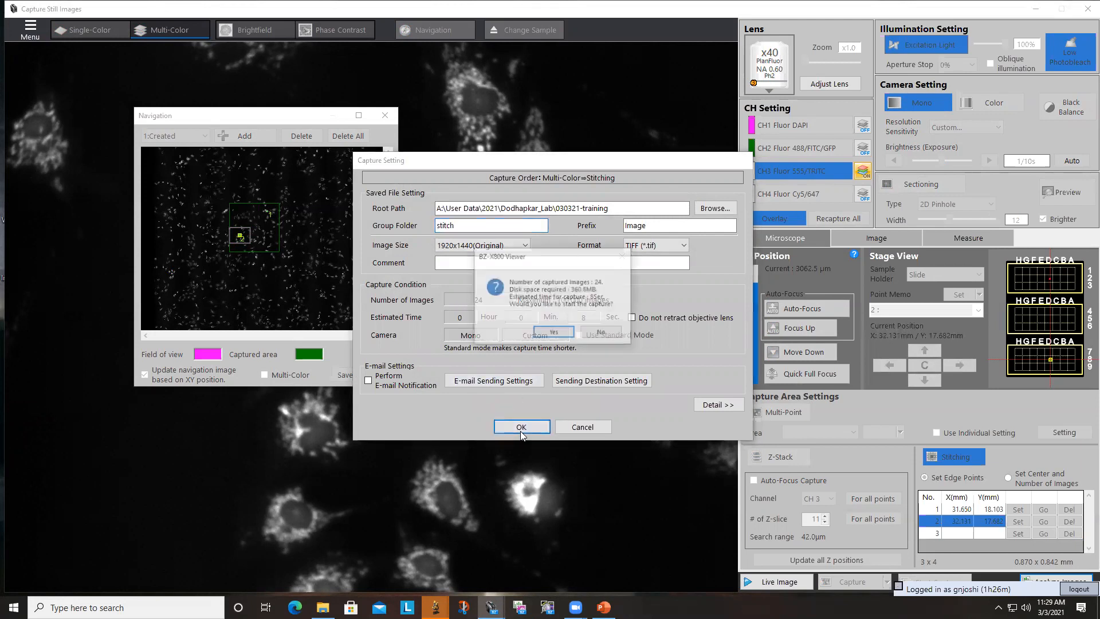
{"action": "left_click", "coordinate": [552, 333]}
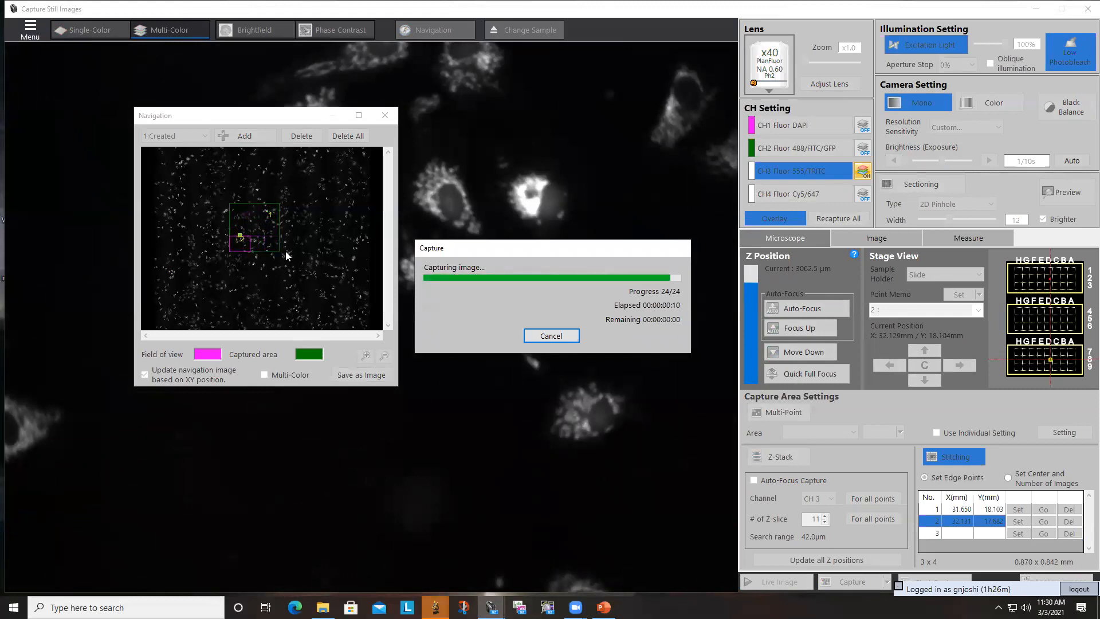
- Load the captured stitch group in BZ-X800 Analyzer, stitch it uncompressed with CH3 as base channel, and inspect the stitched image
{"action": "left_click", "coordinate": [477, 308]}
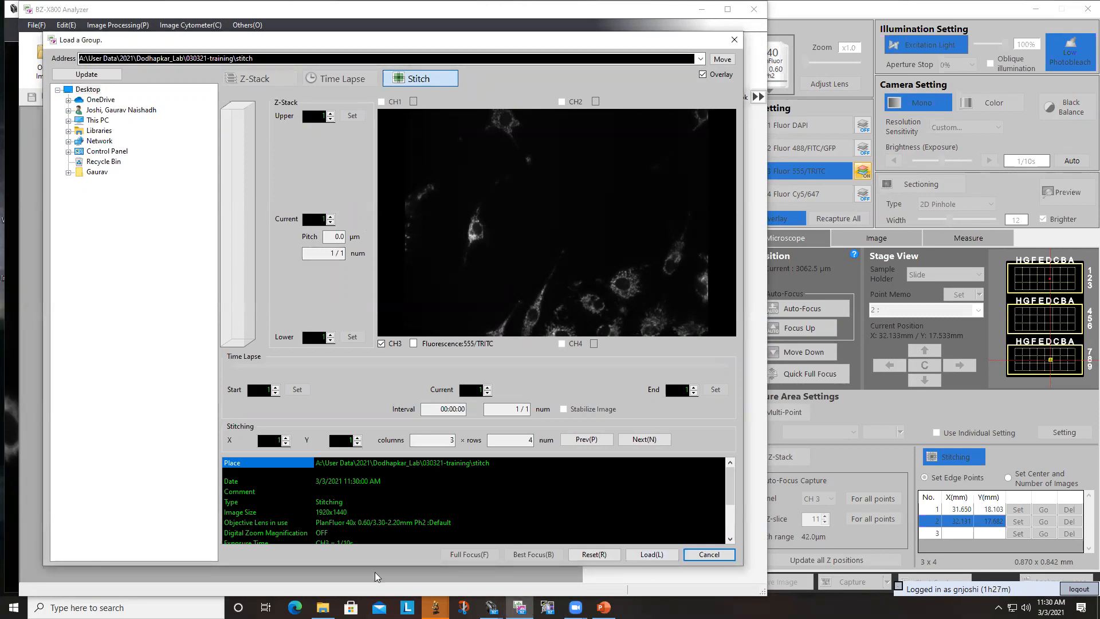
{"action": "left_click", "coordinate": [643, 554]}
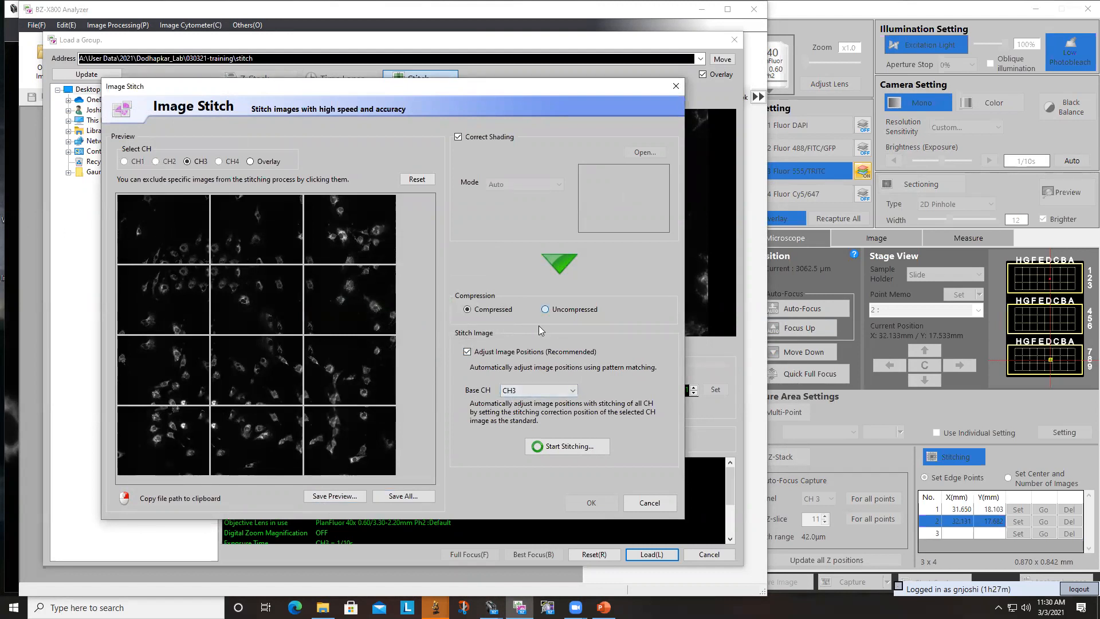
{"action": "left_click", "coordinate": [584, 446]}
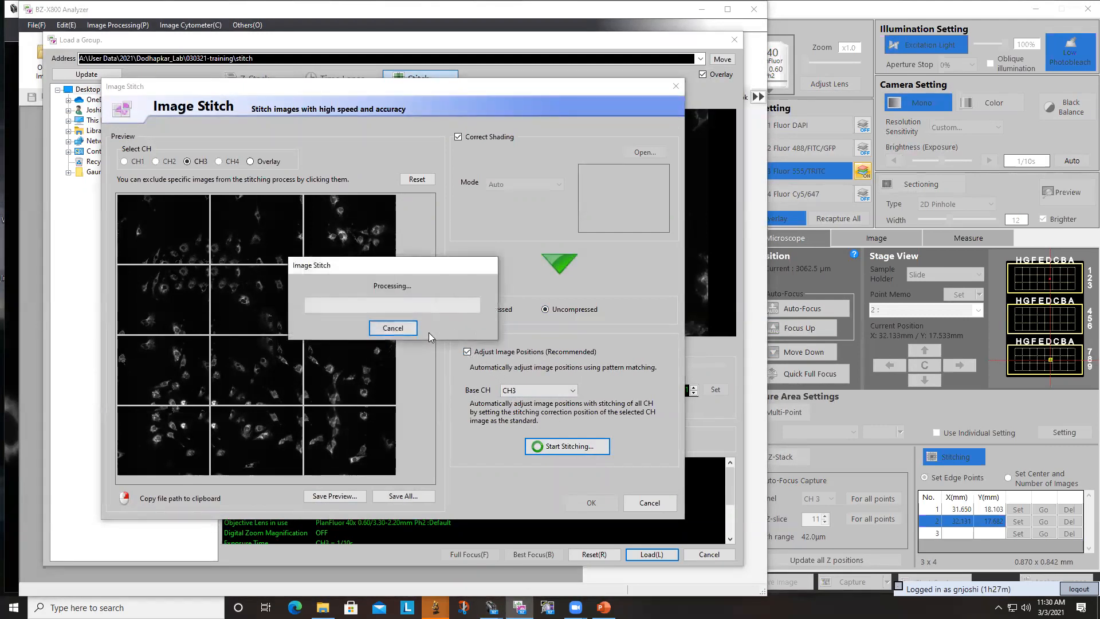
{"action": "scroll", "coordinate": [285, 297], "scroll_direction": "up", "scroll_amount": 2}
{"action": "scroll", "coordinate": [284, 298], "scroll_direction": "down", "scroll_amount": 2}
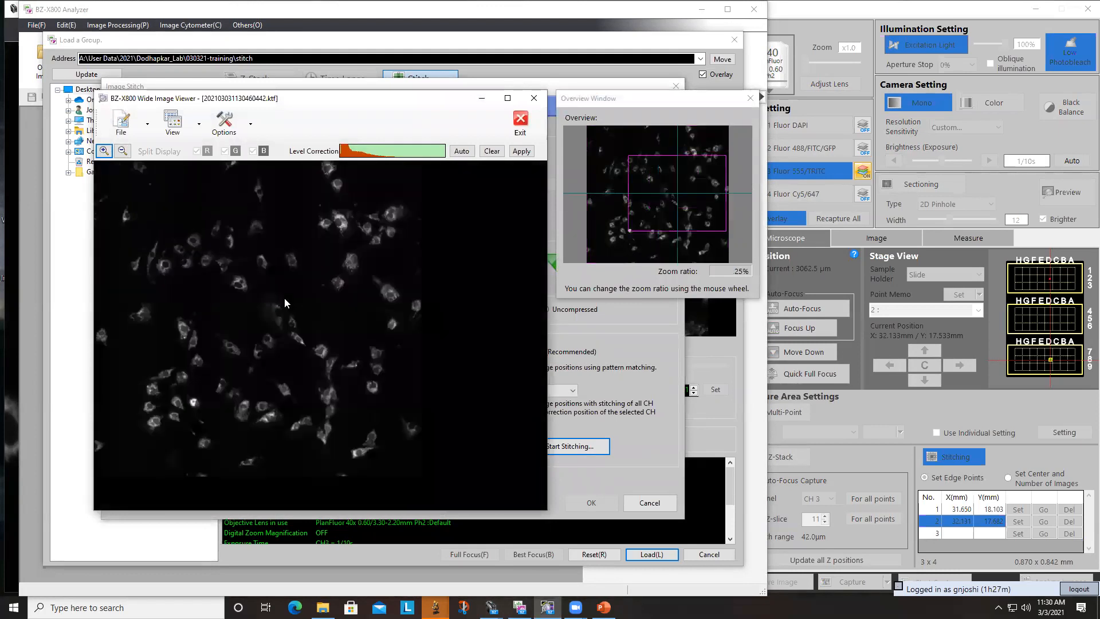
{"action": "scroll", "coordinate": [282, 302], "scroll_direction": "up", "scroll_amount": 3}
{"action": "scroll", "coordinate": [286, 309], "scroll_direction": "down", "scroll_amount": 3}
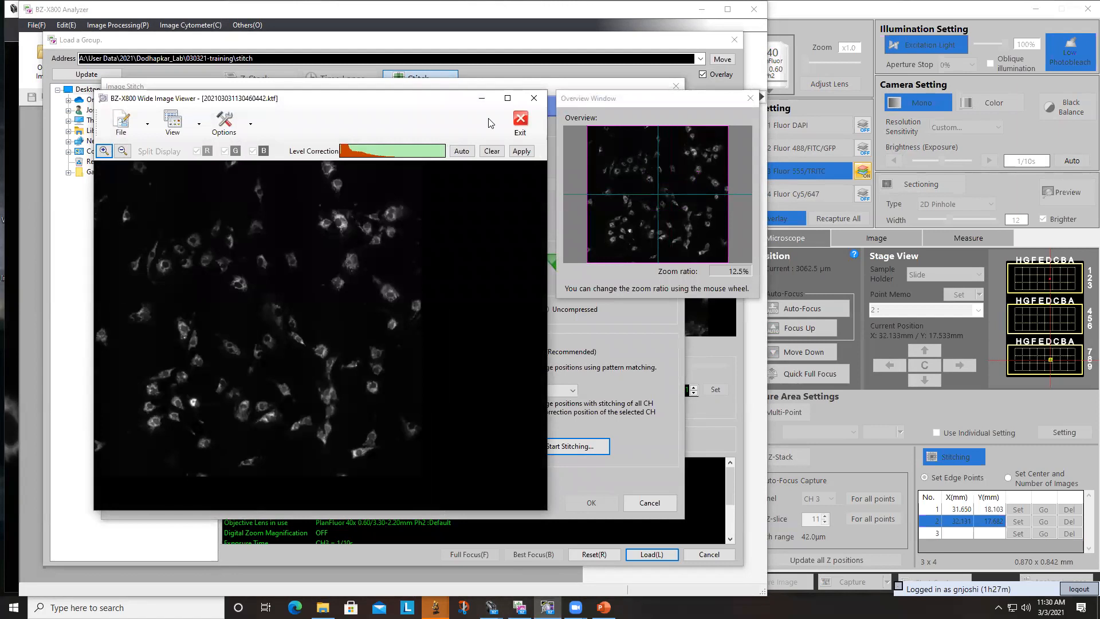
- Close the stitched overlay's overview window and try to exit its wide image viewer, choosing to save the stitched image
{"action": "left_click", "coordinate": [519, 120]}
{"action": "left_click", "coordinate": [313, 327]}
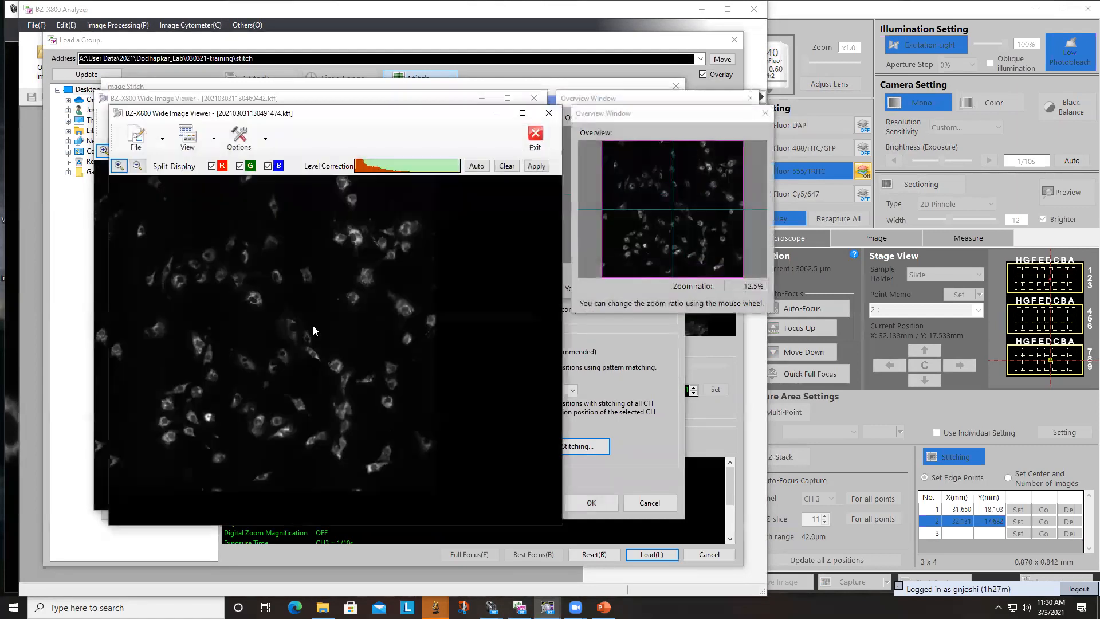
{"action": "left_click", "coordinate": [765, 117]}
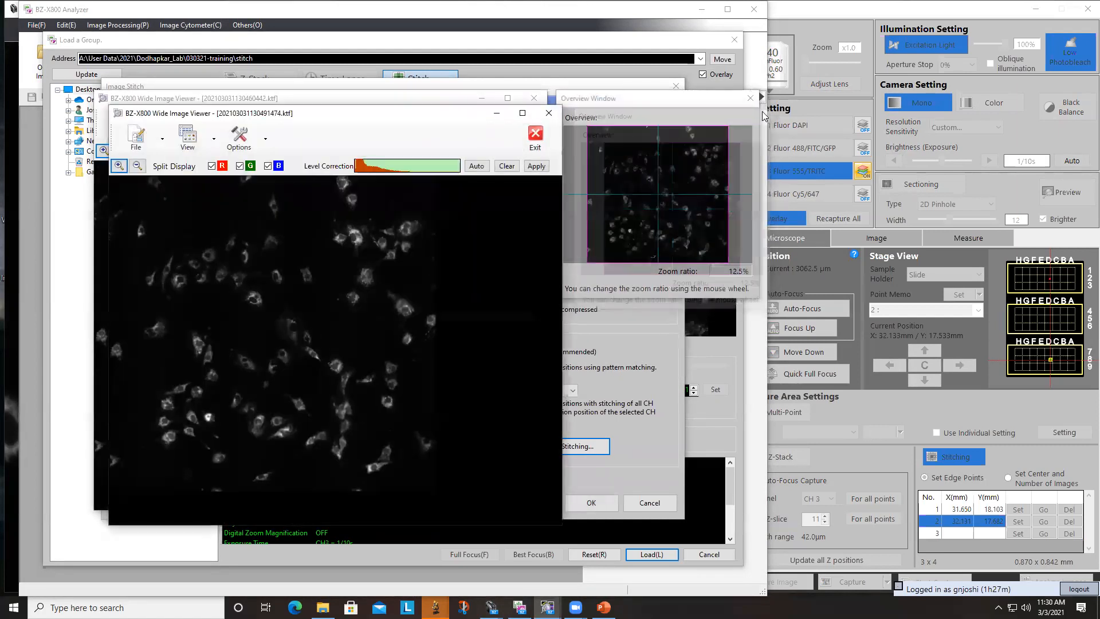
{"action": "left_click", "coordinate": [549, 112]}
{"action": "left_click", "coordinate": [345, 343]}
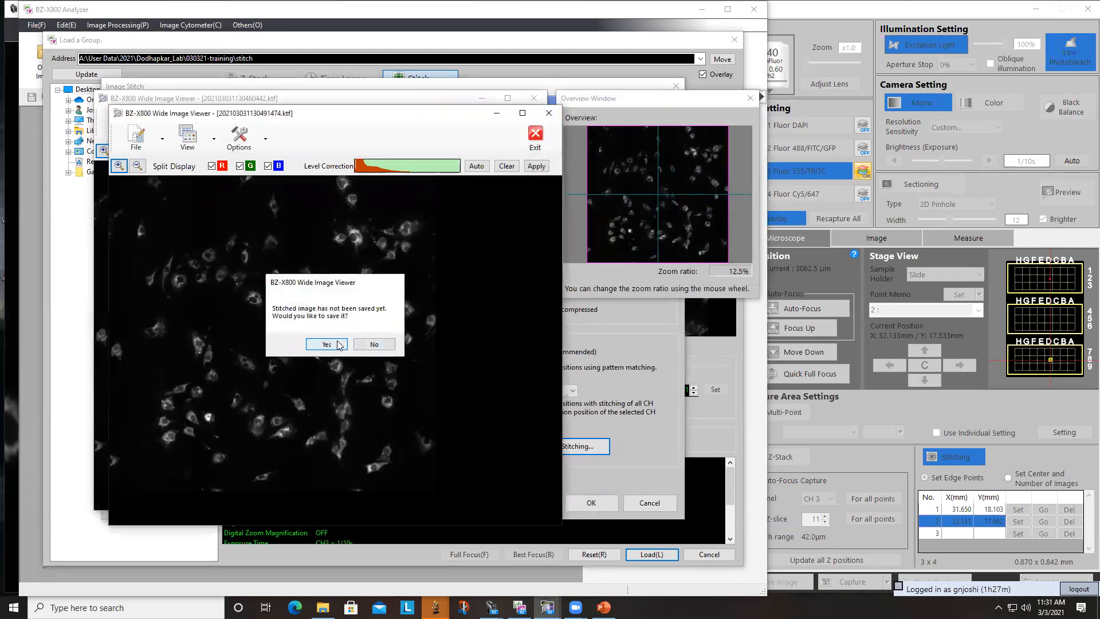
{"action": "left_click", "coordinate": [609, 412]}
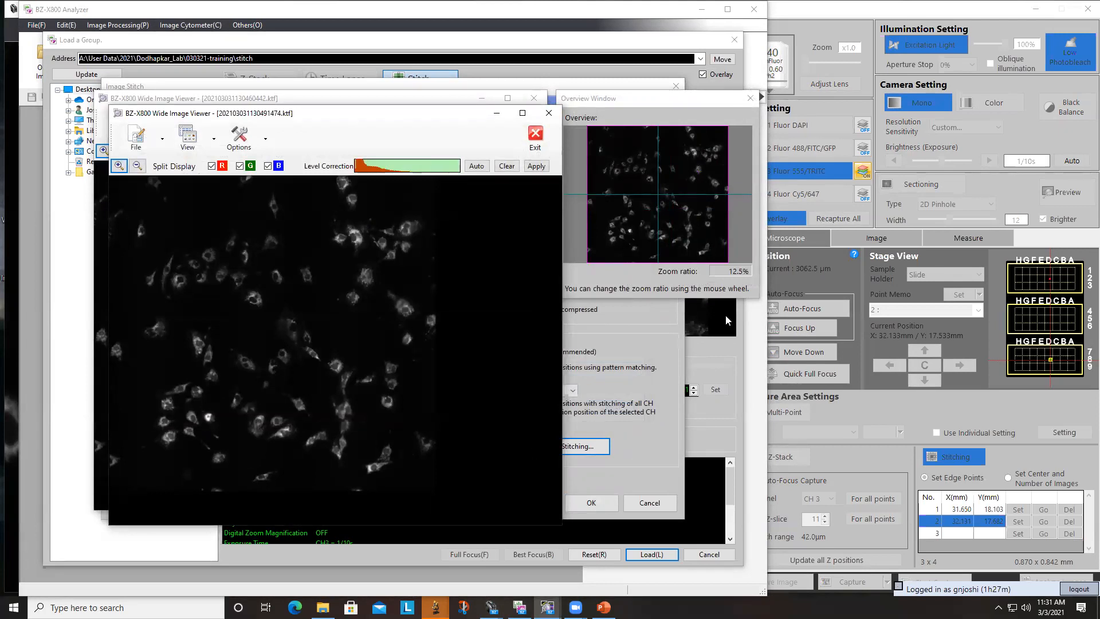
{"action": "left_click", "coordinate": [604, 244]}
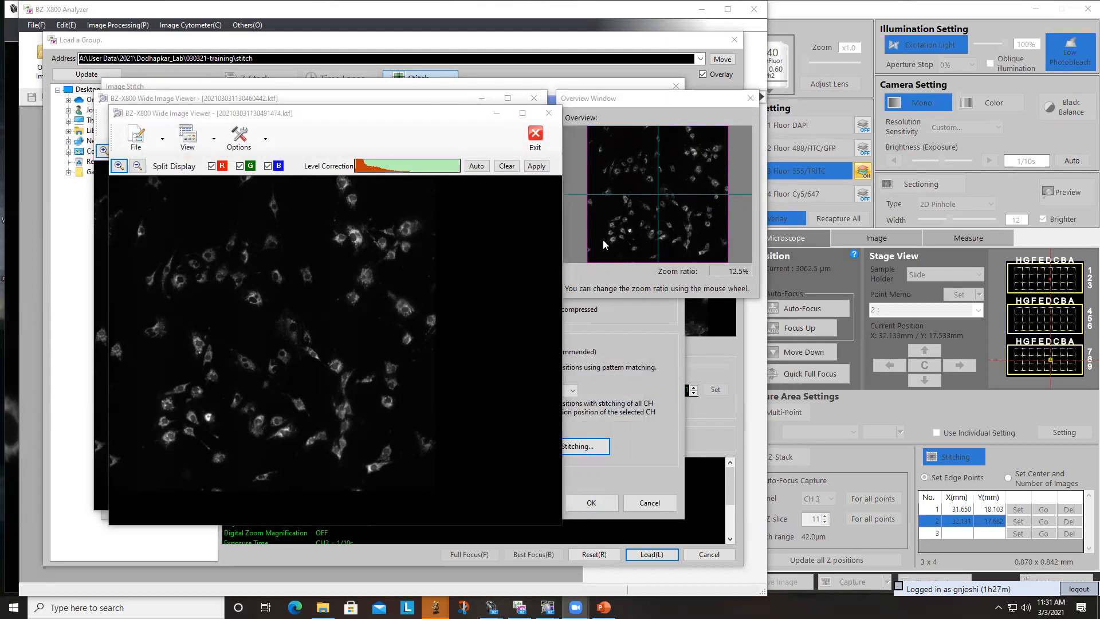
- Return to BZ-X800 Viewer and dismiss the finished-capture dialog
{"action": "left_click", "coordinate": [796, 410]}
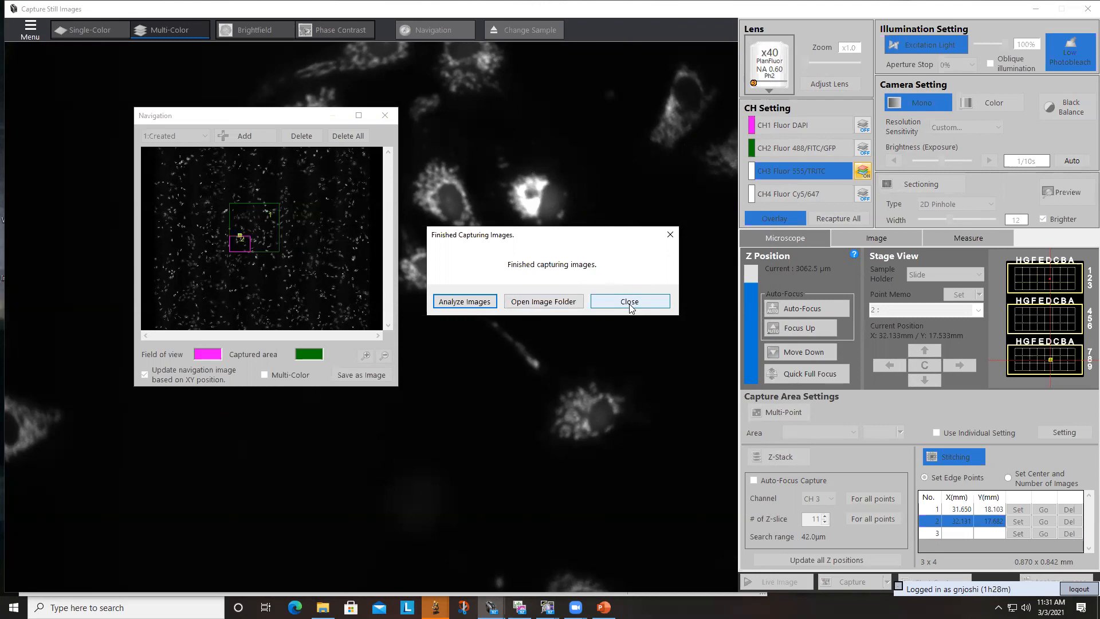
{"action": "left_click", "coordinate": [606, 303]}
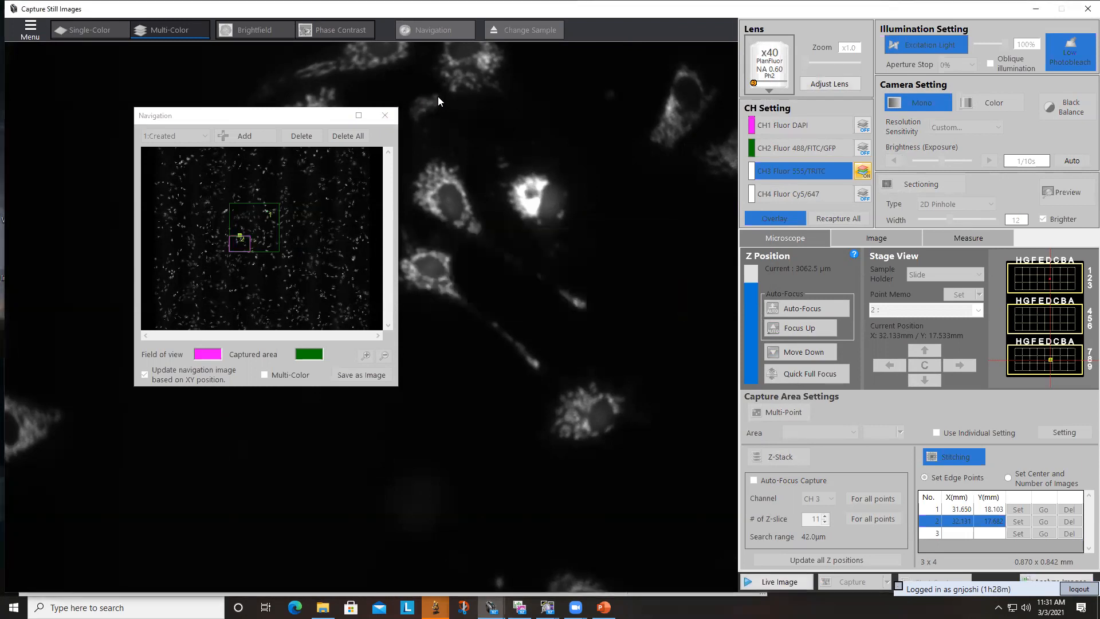